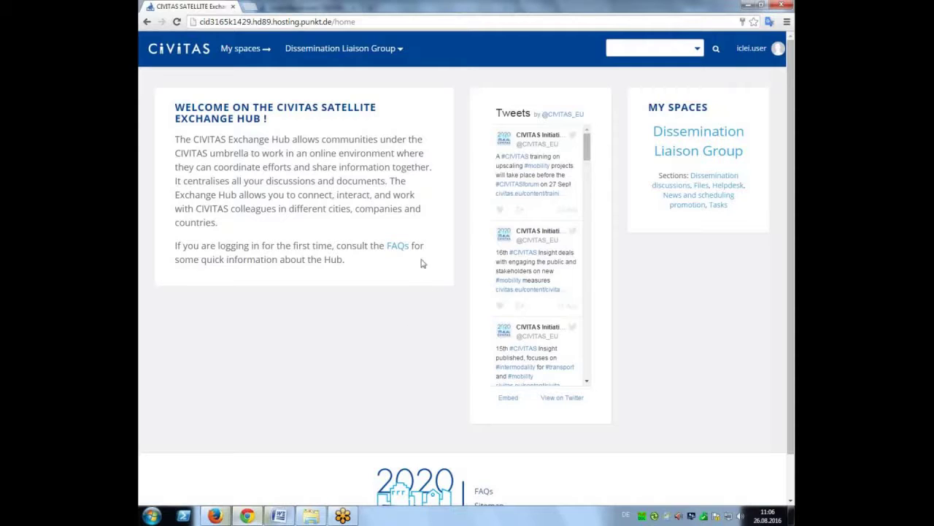
Open the FAQs in a separate tab, read through the answers on access, groups and spaces, and close that tab.
right_click(399, 251)
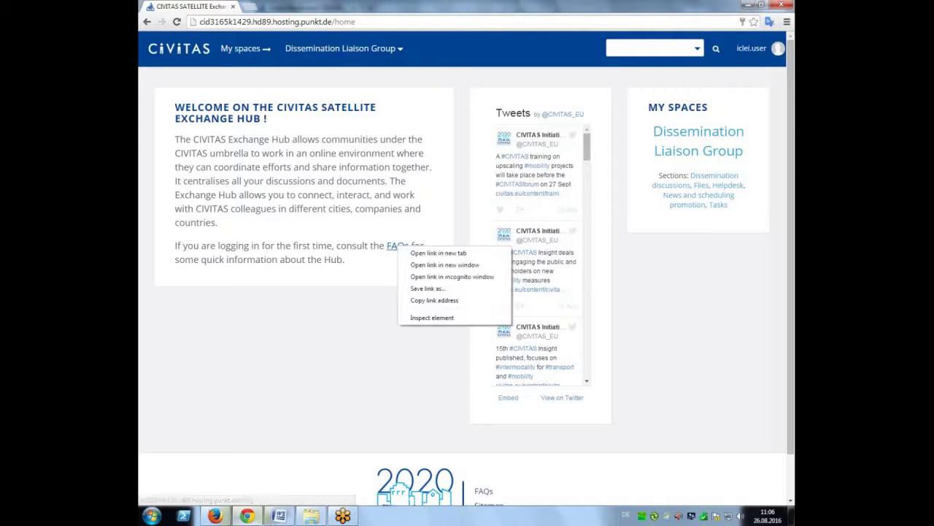
left_click(400, 207)
right_click(396, 248)
left_click(435, 252)
left_click(308, 7)
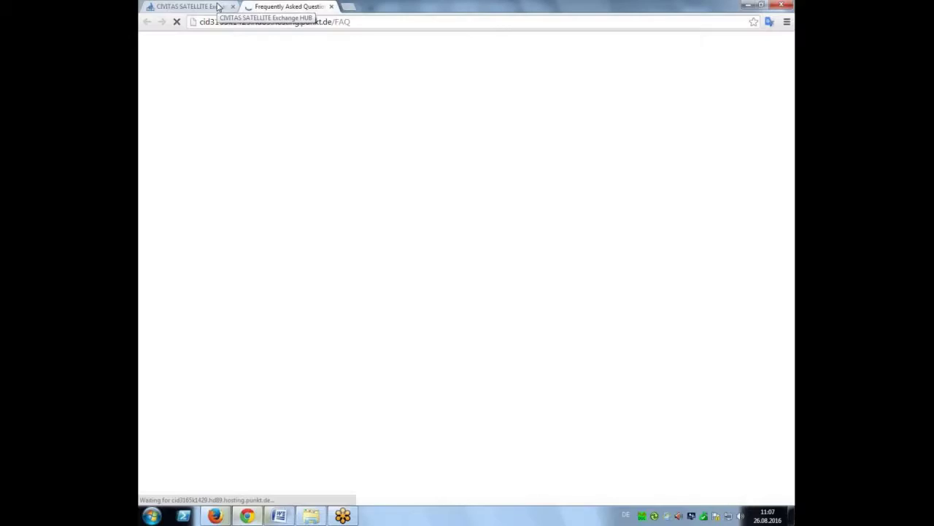
scroll(377, 235, "down", 2)
scroll(377, 234, "up", 2)
scroll(377, 234, "down", 2)
scroll(378, 235, "down", 5)
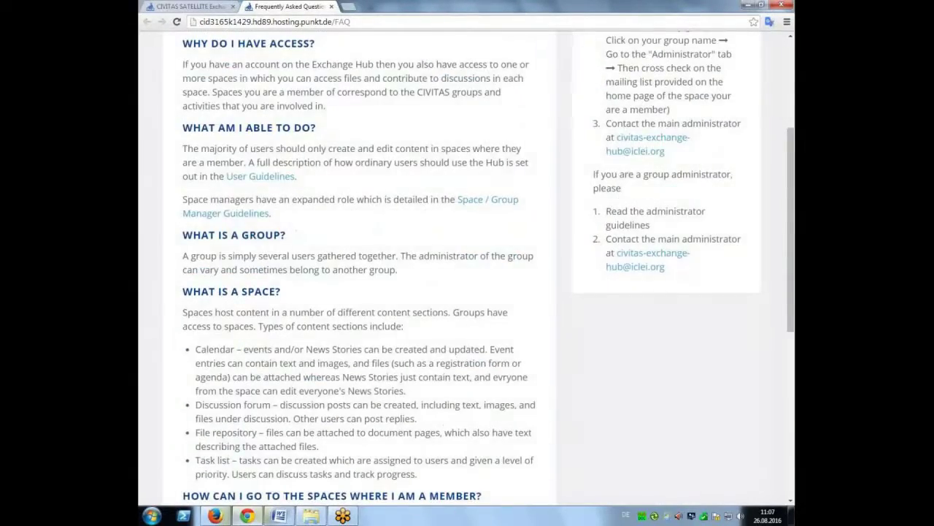
left_click(332, 7)
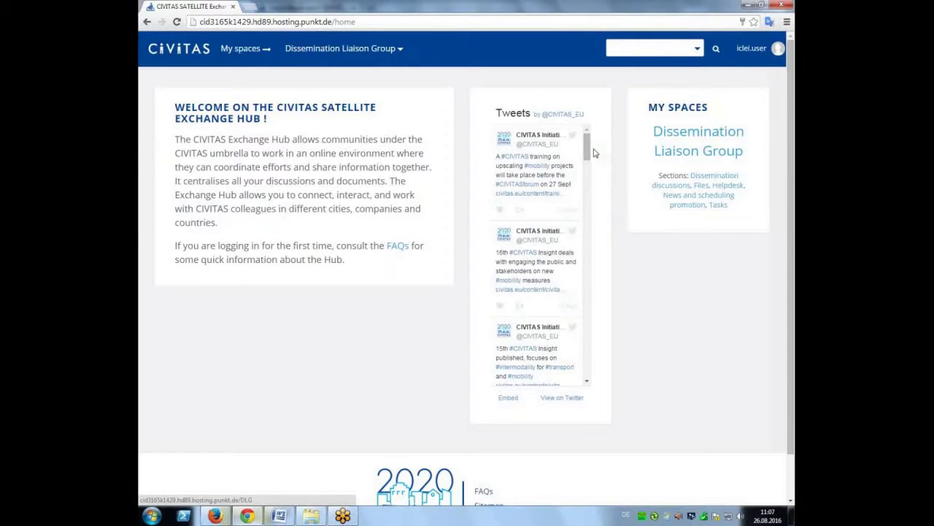
Open the Twitter sharing window for the first CIVITAS tweet and close it without retweeting.
left_click(518, 211)
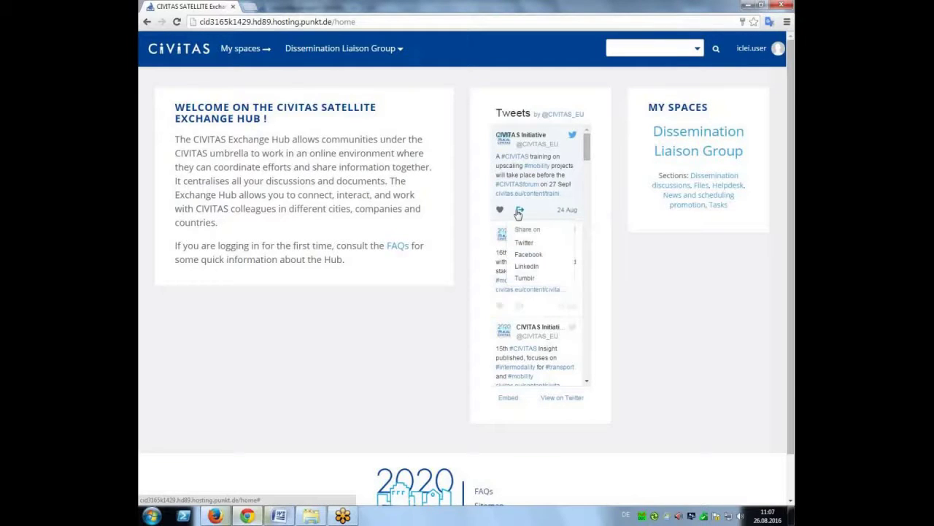
left_click(543, 244)
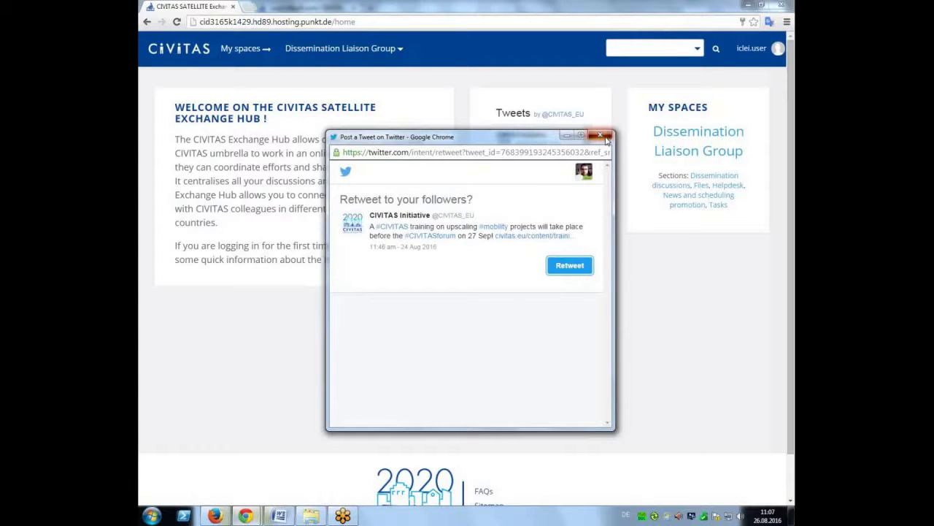
left_click(606, 138)
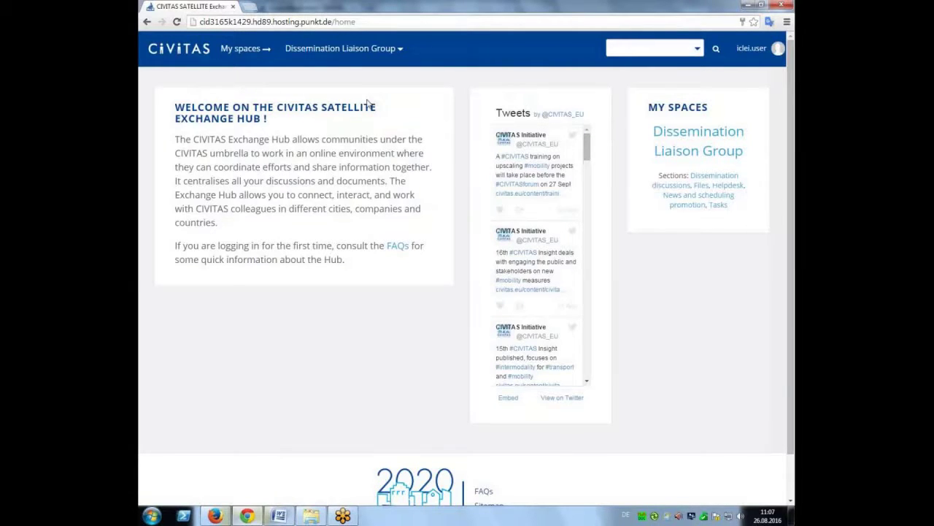
Open the sitemap and view the content sections of the Dissemination Liaison Group space.
left_click(344, 50)
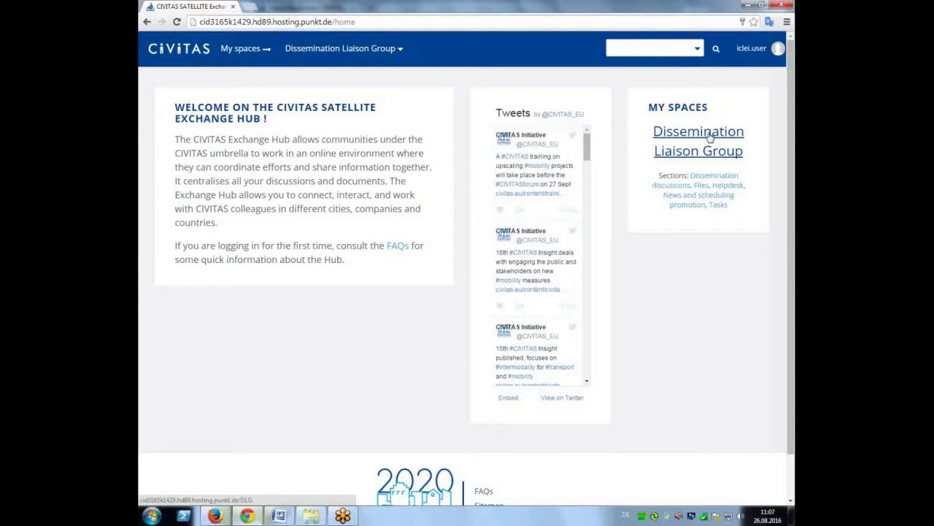
scroll(710, 137, "down", 2)
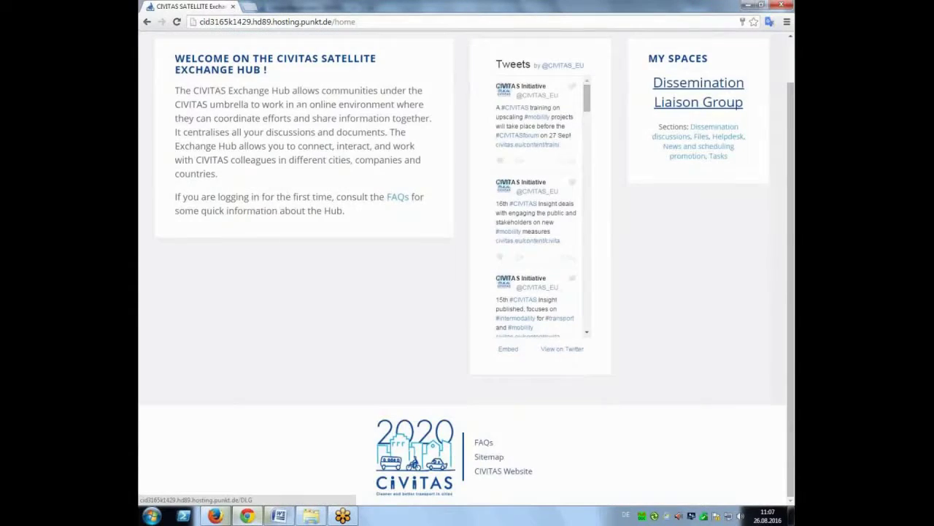
left_click(489, 457)
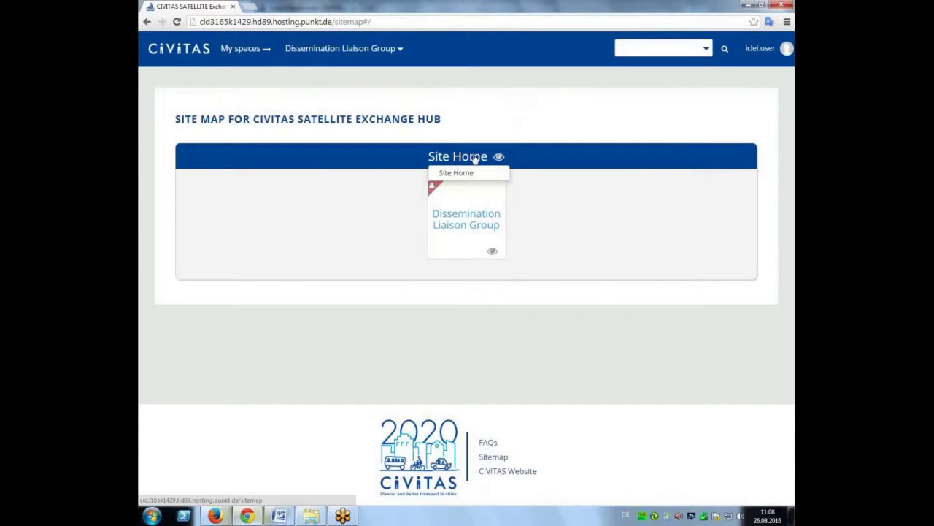
left_click(465, 221)
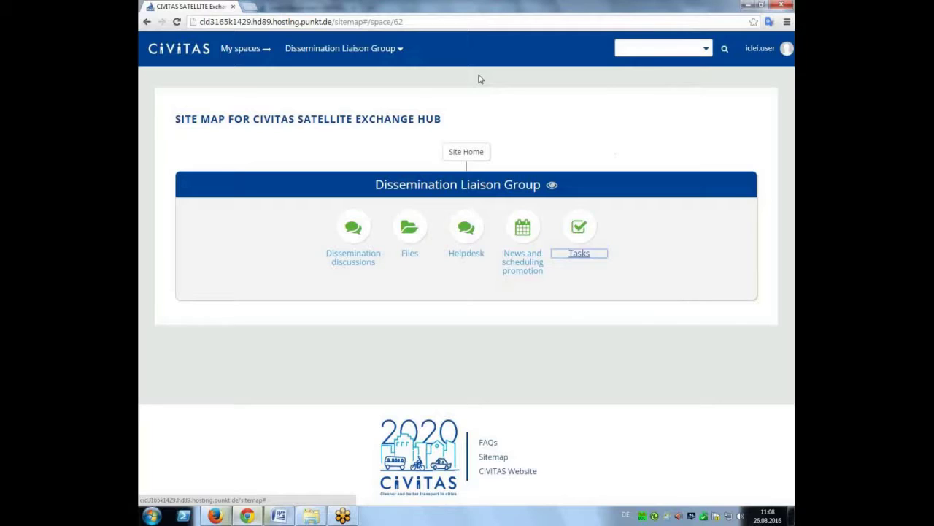
left_click(467, 187)
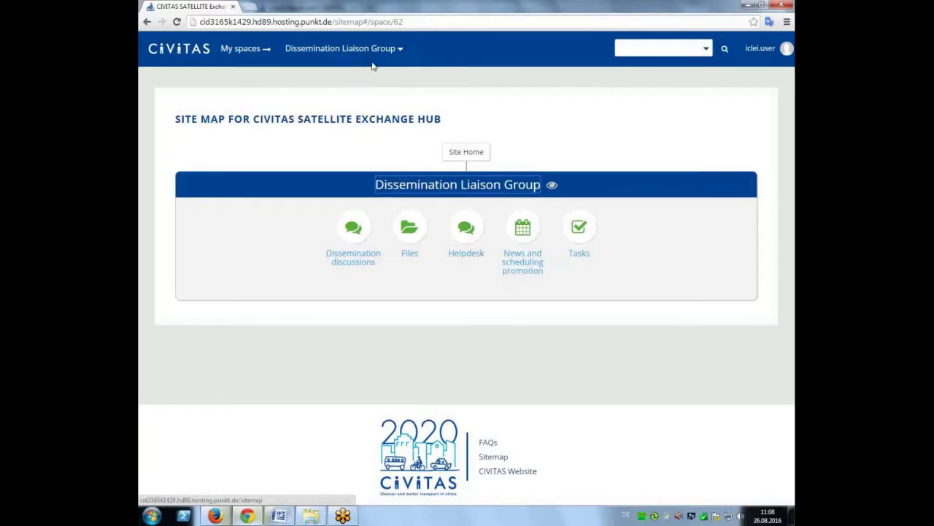
Go to the Dissemination Liaison Group space and look through its home page down to the upcoming events and news stories.
left_click(352, 49)
left_click(324, 75)
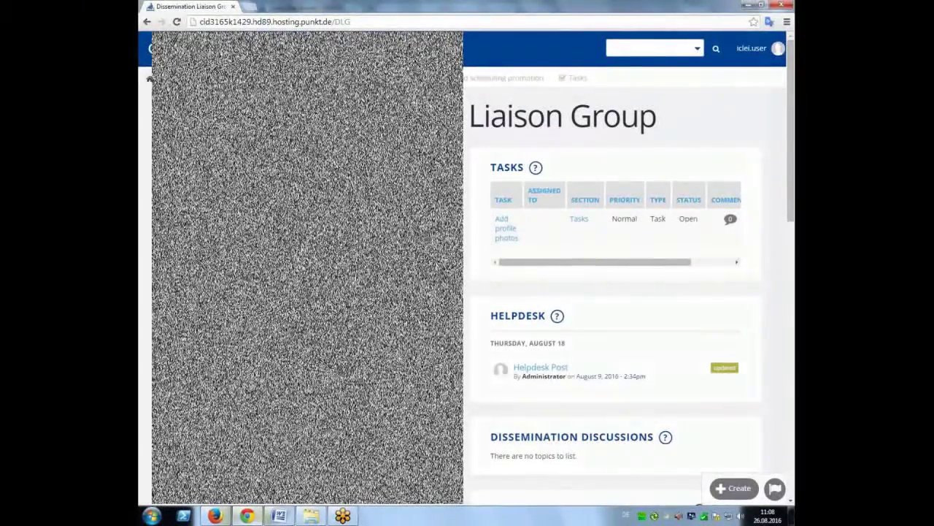
scroll(628, 292, "down", 3)
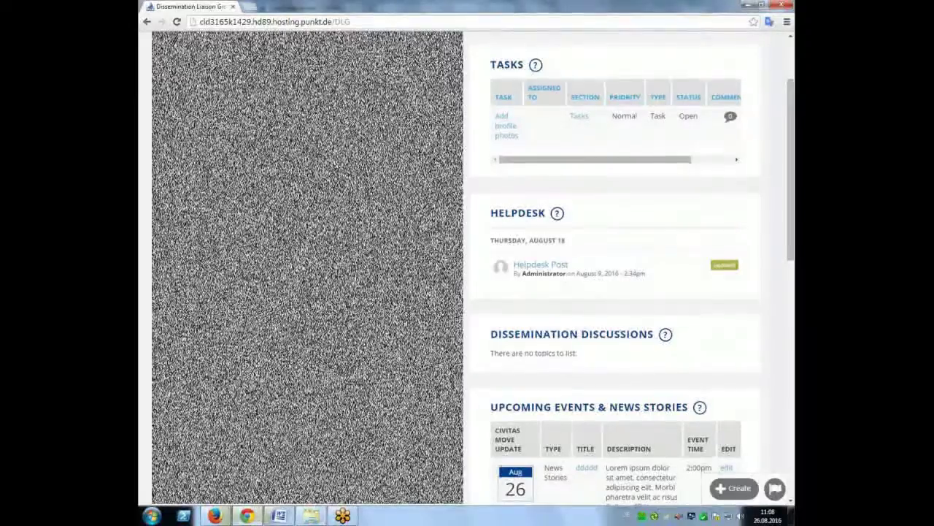
scroll(628, 292, "down", 1)
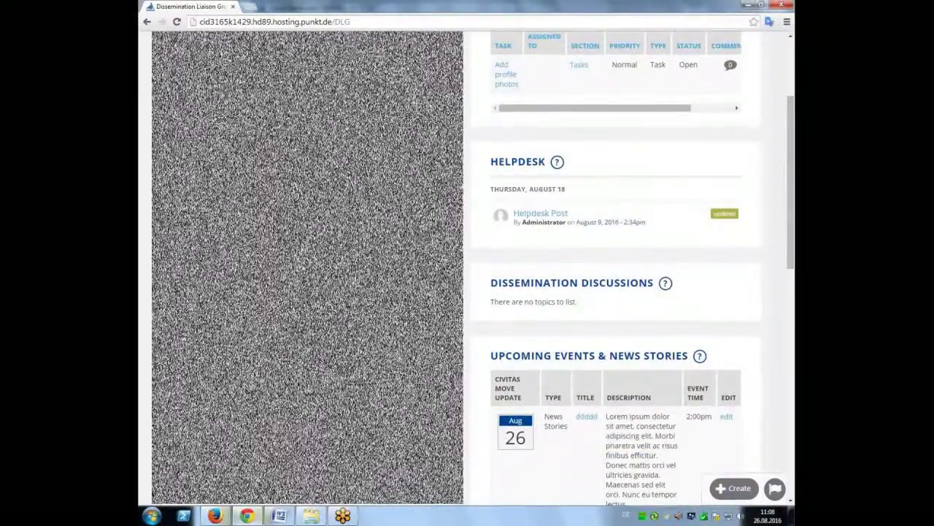
scroll(628, 292, "down", 1)
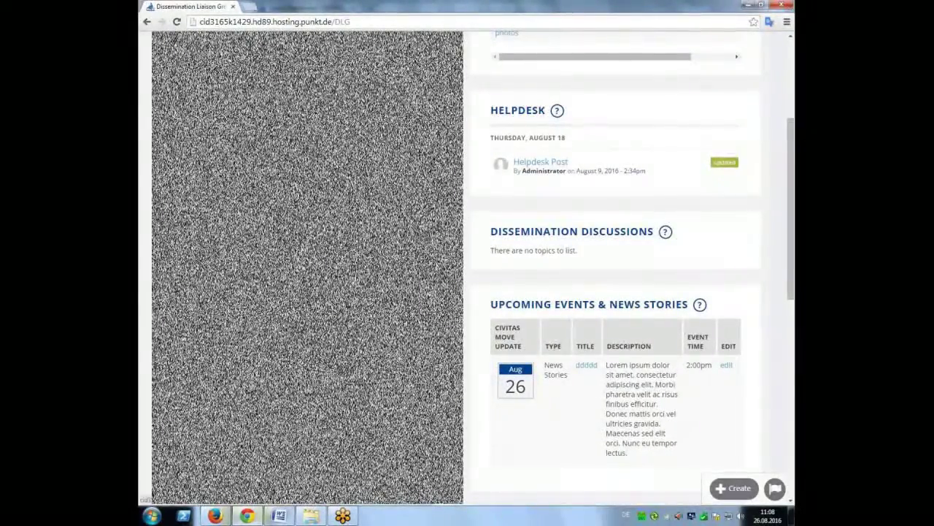
View the full members list of the Dissemination Liaison Group in a separate tab and close that tab.
left_click(469, 388)
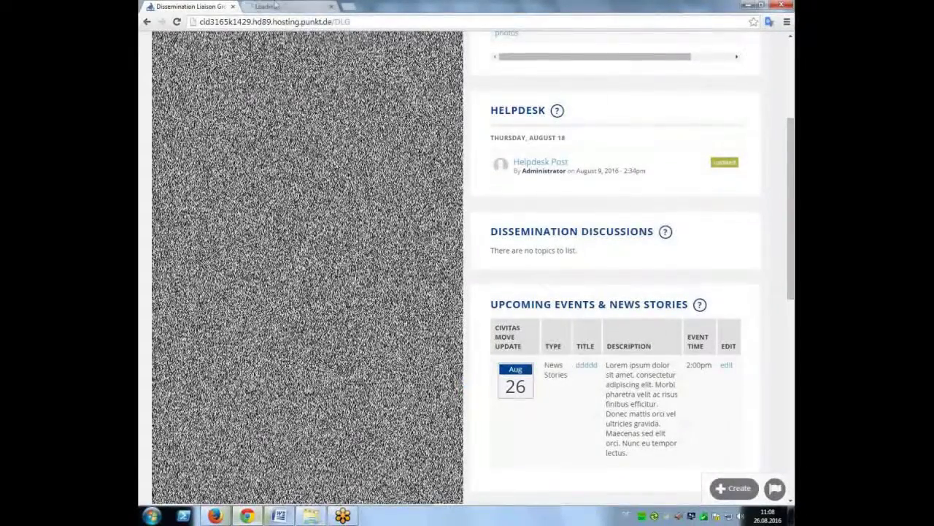
left_click(273, 6)
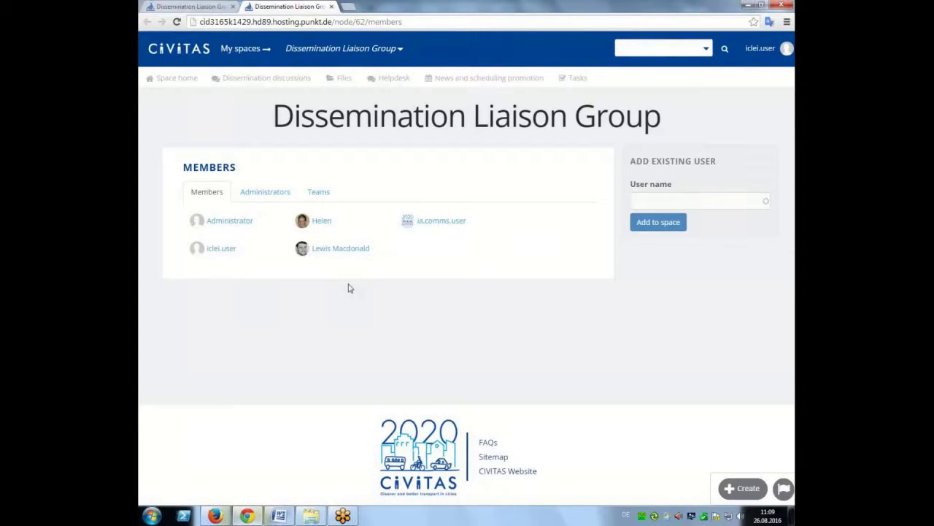
left_click(332, 7)
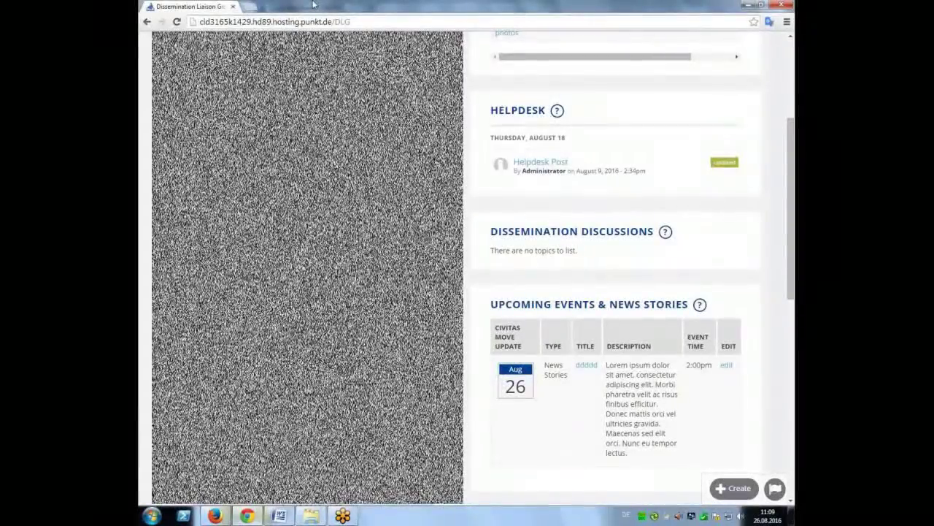
Check the help hint of the Tasks section on the space home page.
scroll(470, 268, "up", 2)
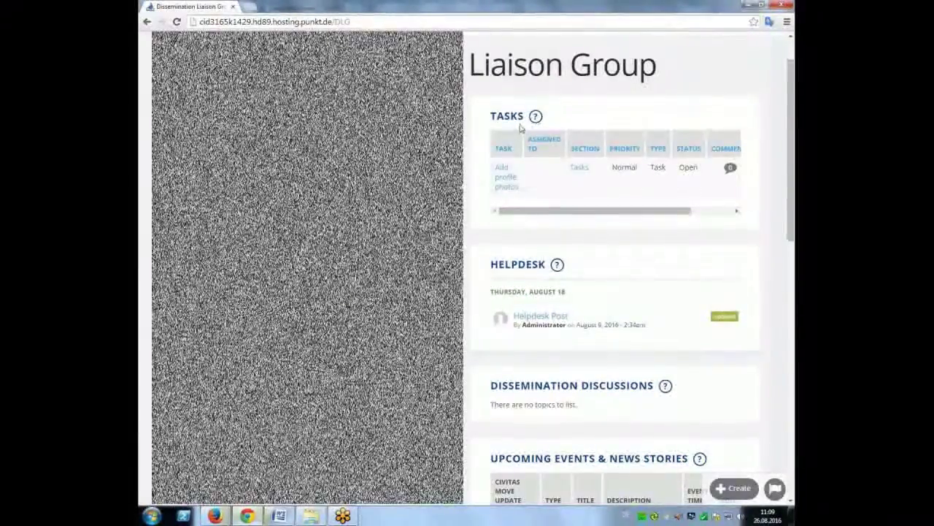
mouse_move(538, 117)
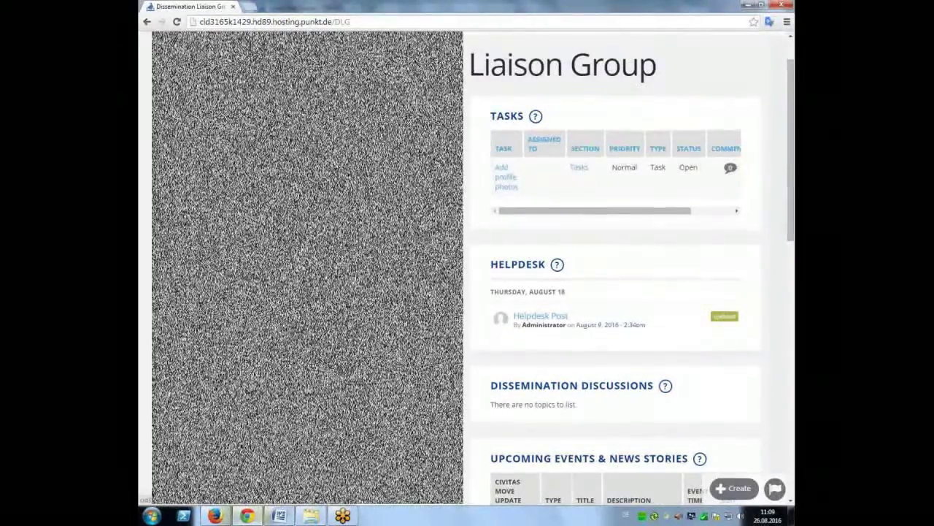
Open the own profile for editing, look over the account settings and switch to the User Info page.
scroll(627, 277, "up", 1)
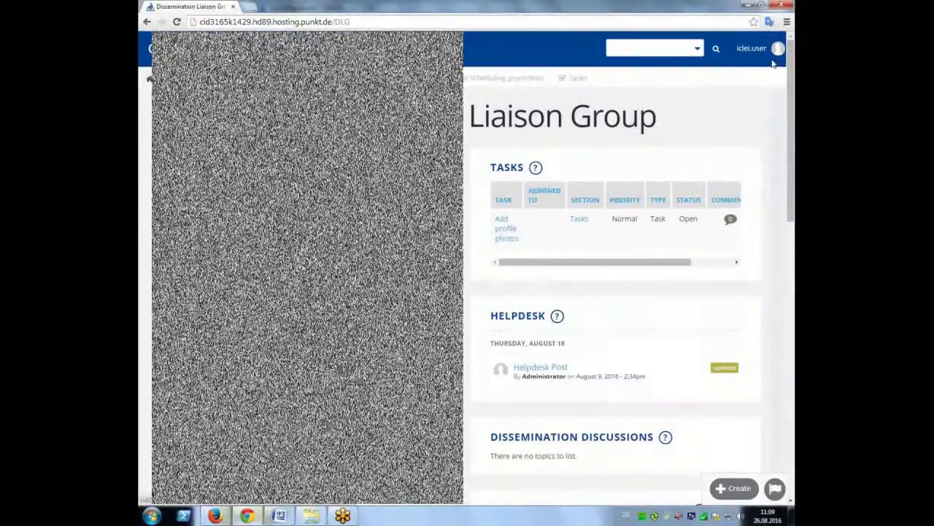
mouse_move(776, 48)
left_click(754, 80)
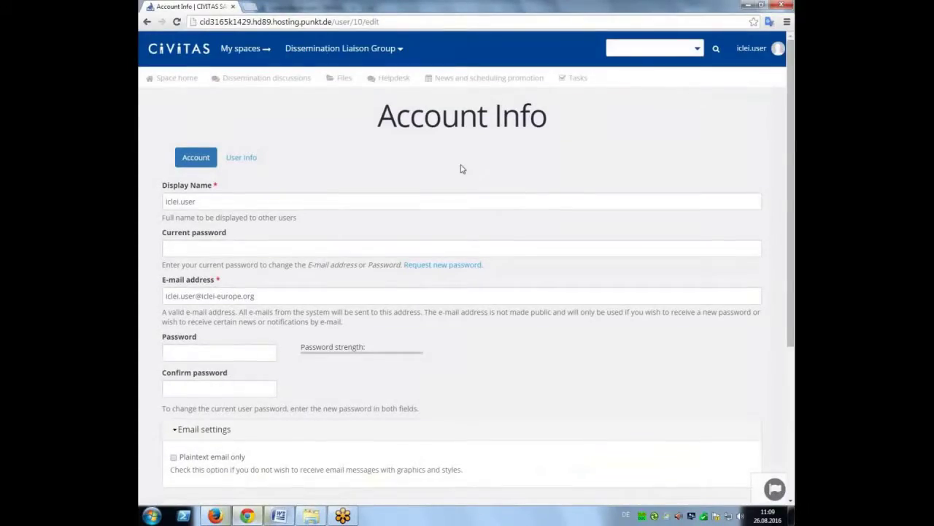
scroll(296, 133, "down", 1)
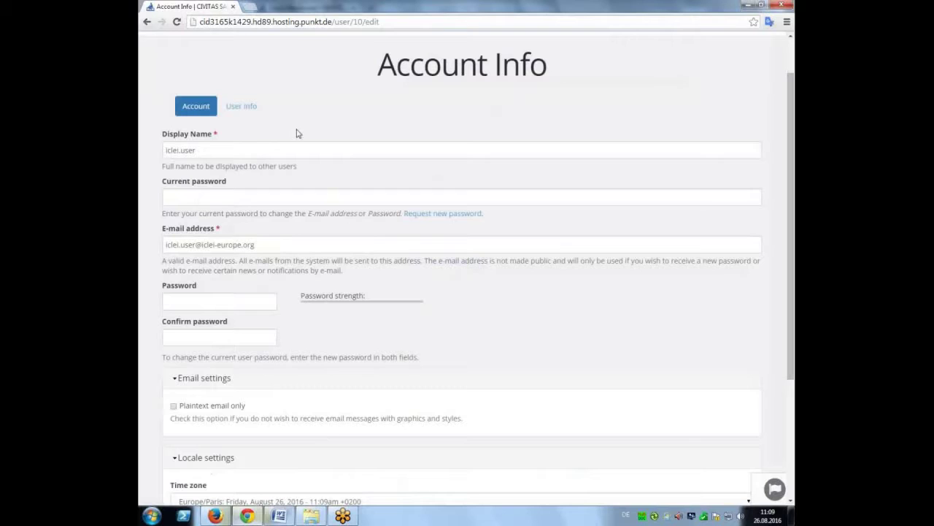
left_click(242, 106)
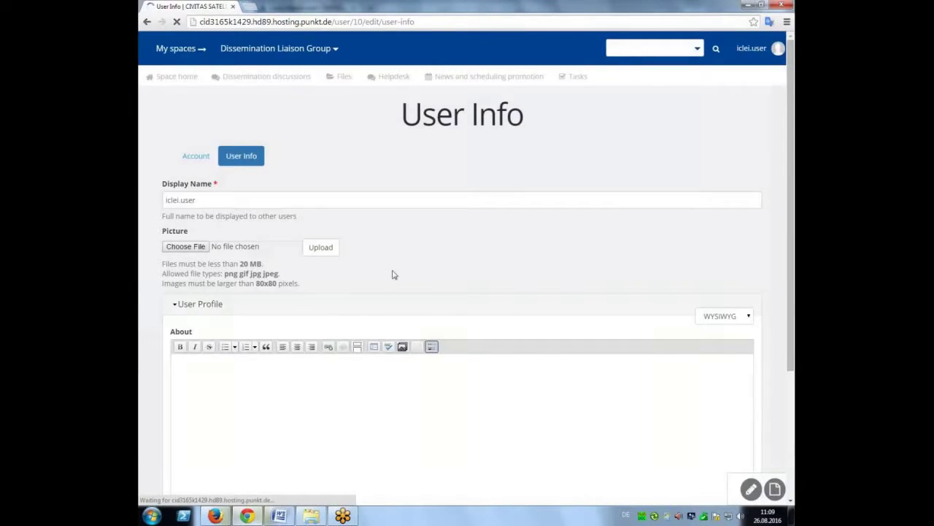
Choose the image ICLEI_Logo_web_quality from the Tutorial Materials Profile folder as the profile picture.
scroll(392, 274, "down", 1)
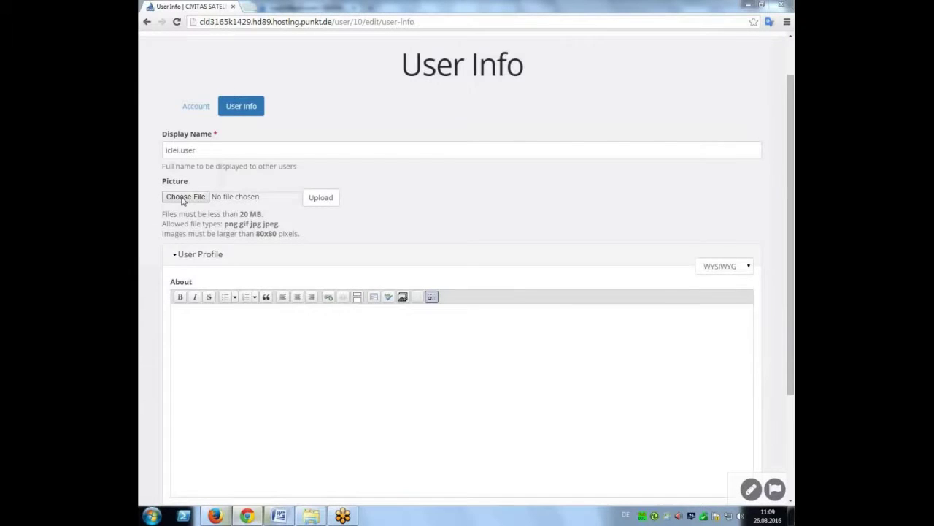
left_click(184, 197)
left_click(516, 55)
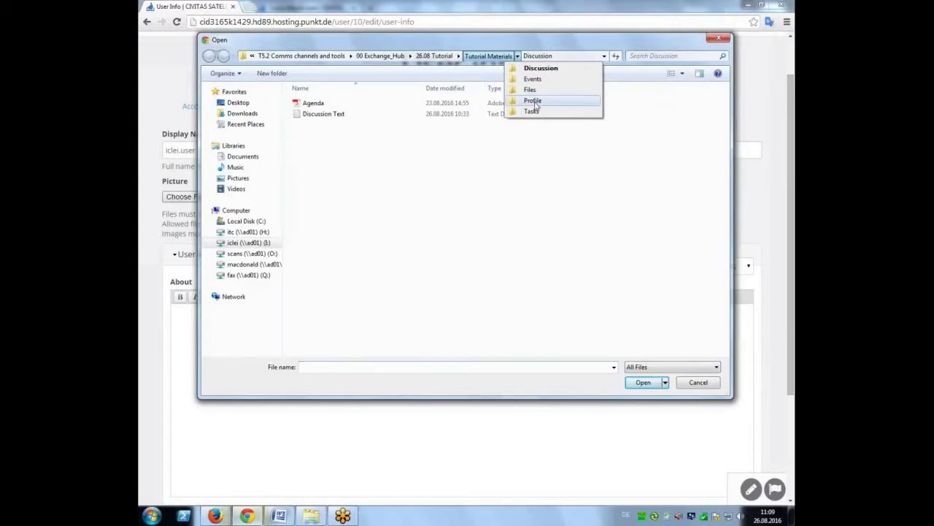
left_click(532, 101)
left_click(324, 103)
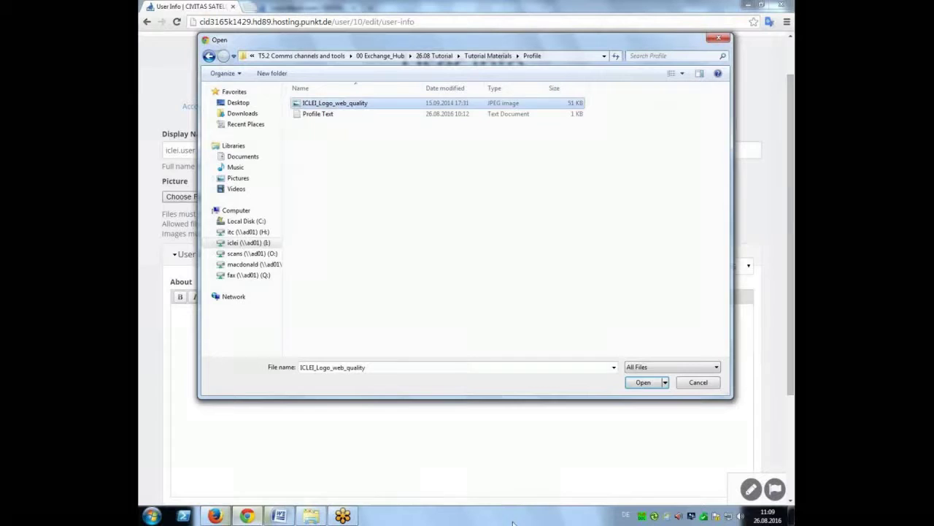
left_click(648, 386)
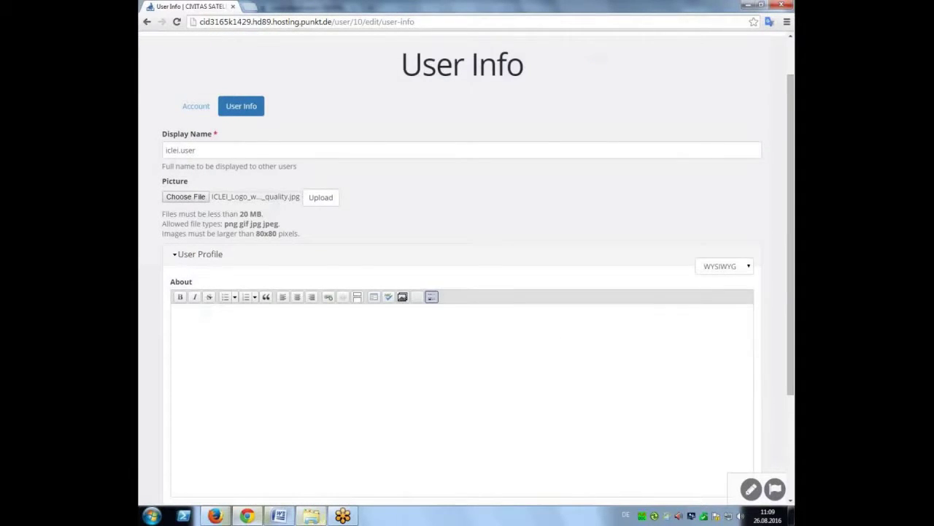
Copy "This is a space administrator profile in use by ICLEI." from the Profile Text file into the About field and save the profile.
left_click(319, 517)
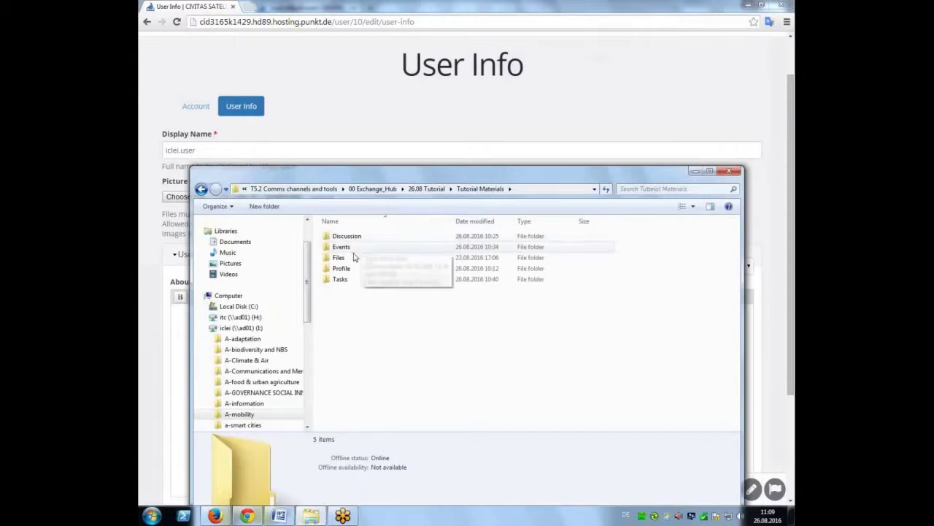
double_click(337, 278)
left_click(495, 190)
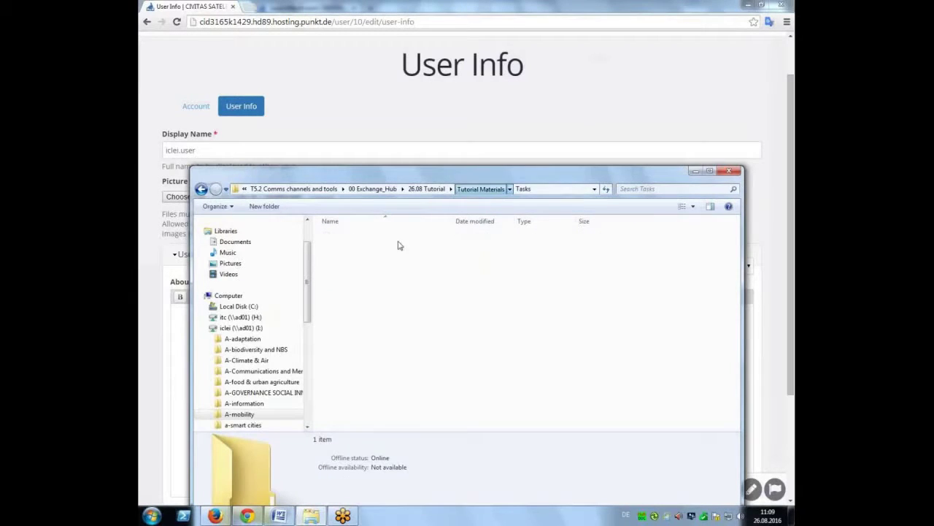
double_click(350, 269)
double_click(349, 250)
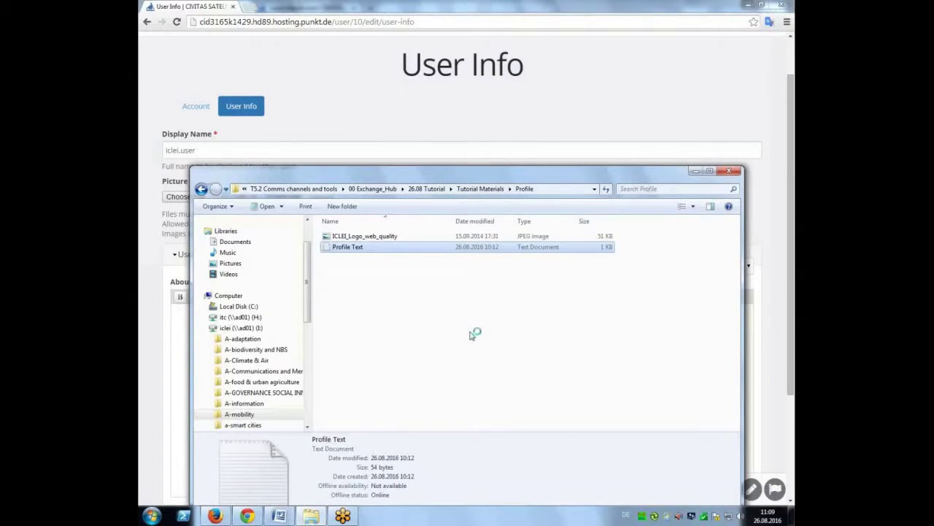
key("ctrl+a")
key("alt+Tab")
type("This is a space administrator profile in use by ICLEI")
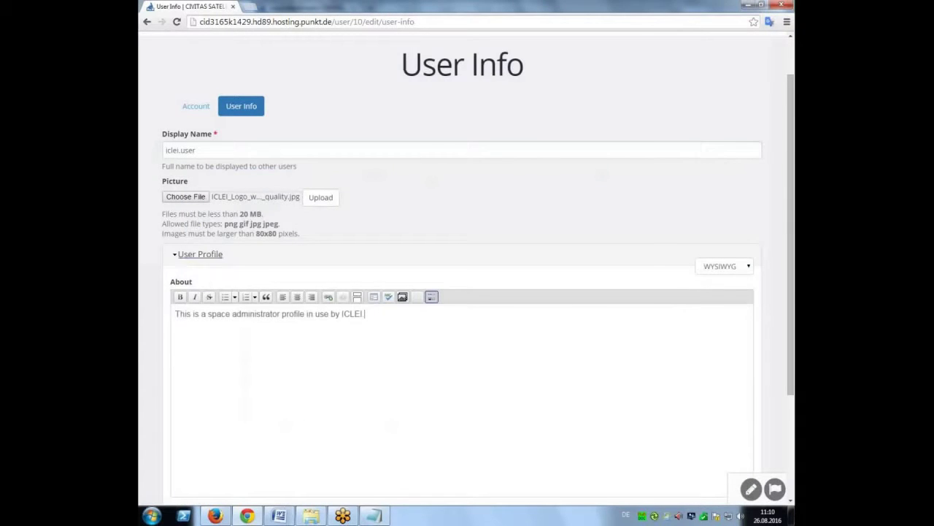
scroll(168, 368, "down", 2)
left_click(176, 373)
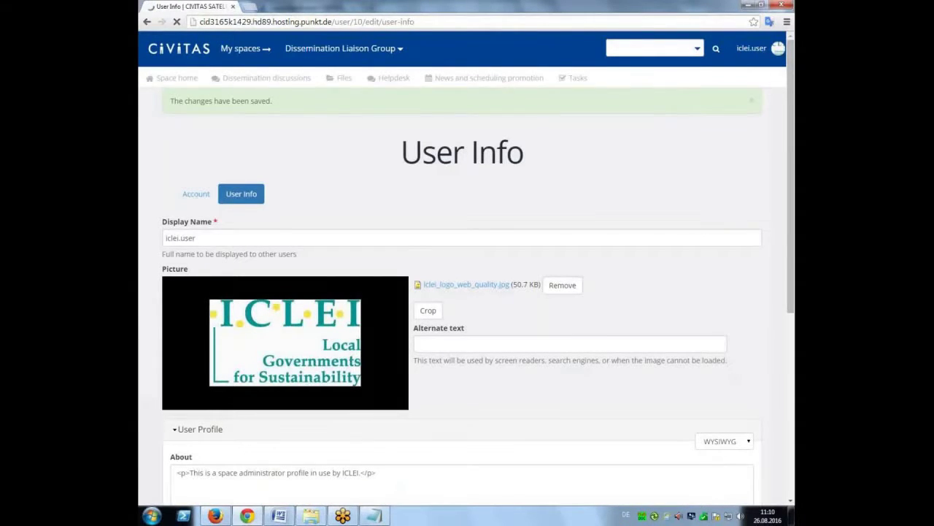
Open the own user dashboard to check the updated profile, and return to the space home page.
left_click(779, 48)
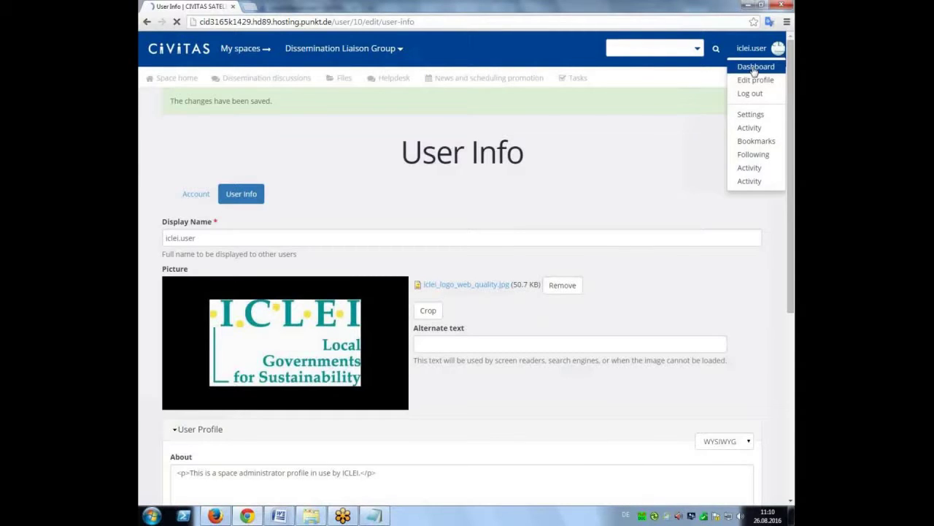
left_click(754, 67)
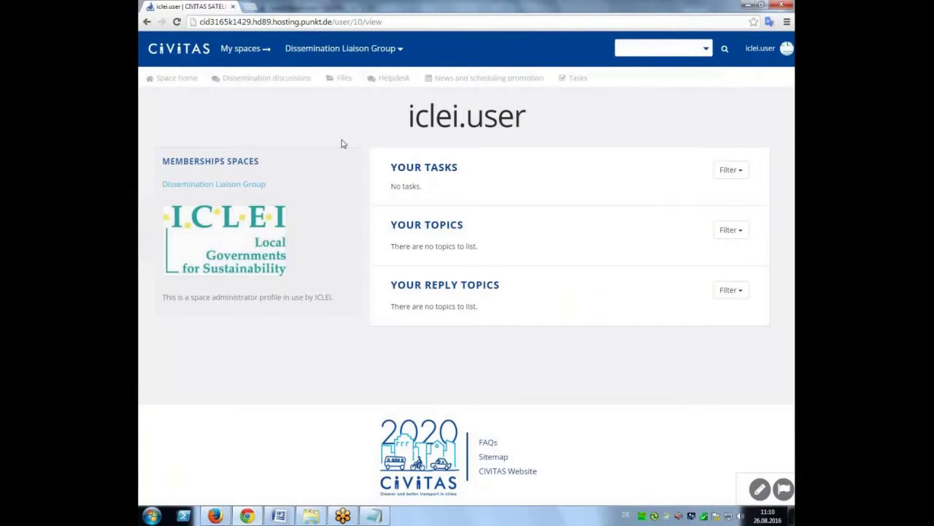
left_click(187, 84)
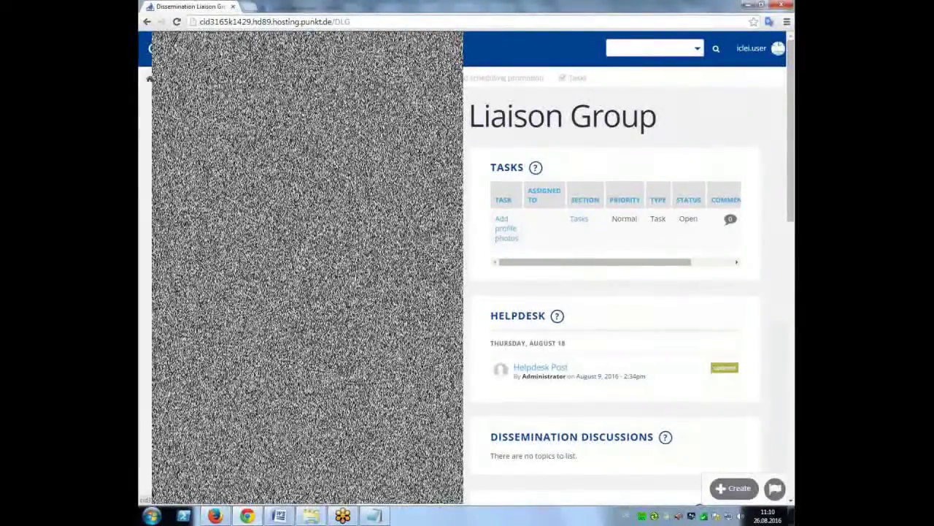
Open the Files section of the space and expand the Files and Communication Strategy folders.
left_click(329, 352)
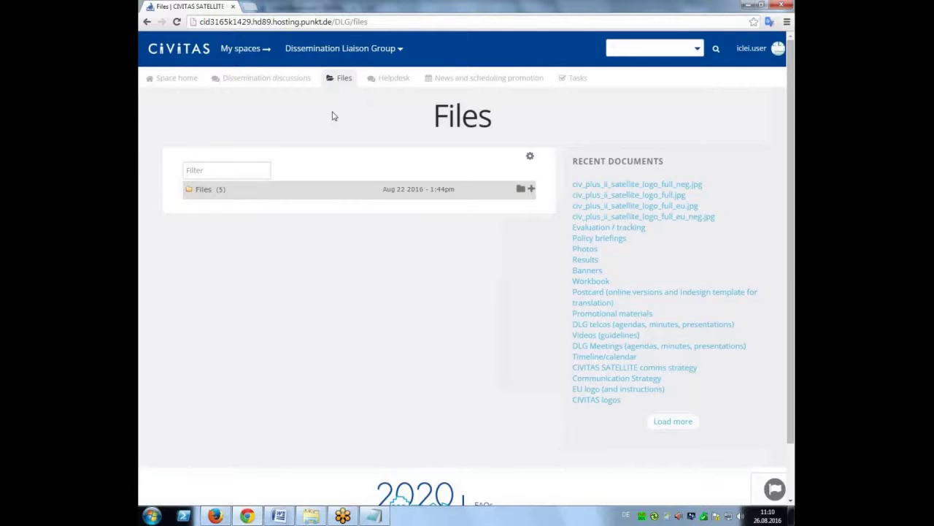
scroll(355, 209, "down", 2)
left_click(213, 141)
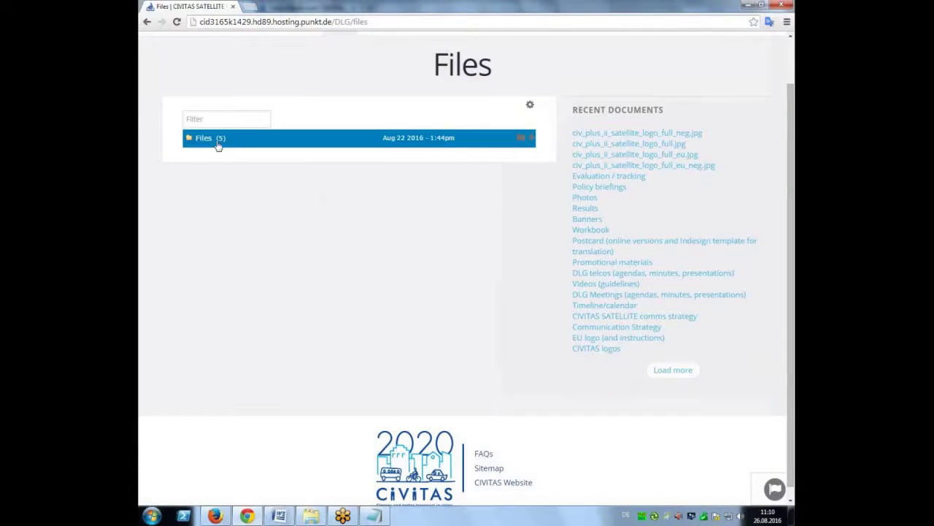
left_click(206, 143)
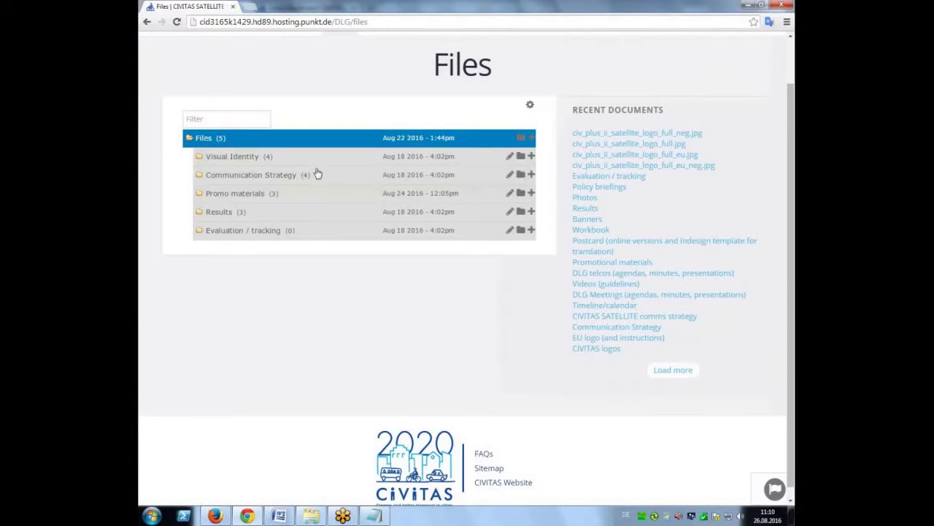
left_click(201, 139)
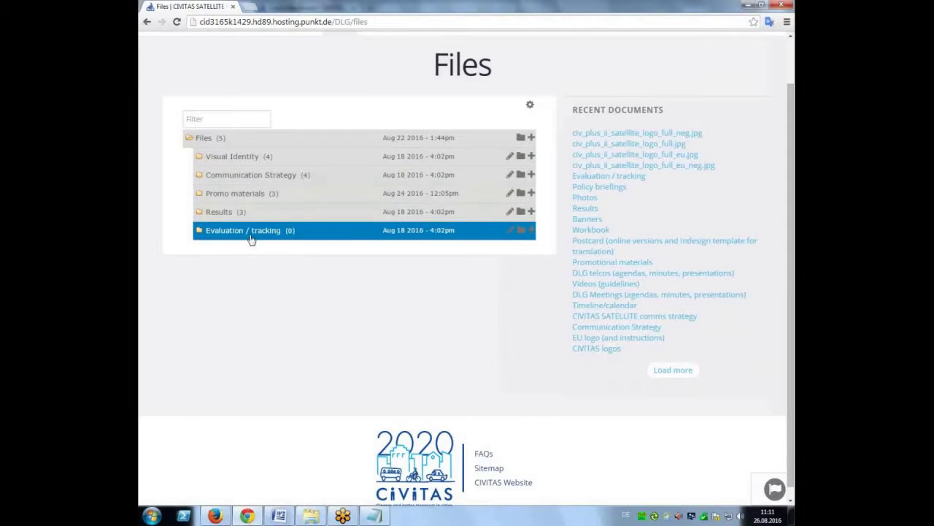
left_click(242, 180)
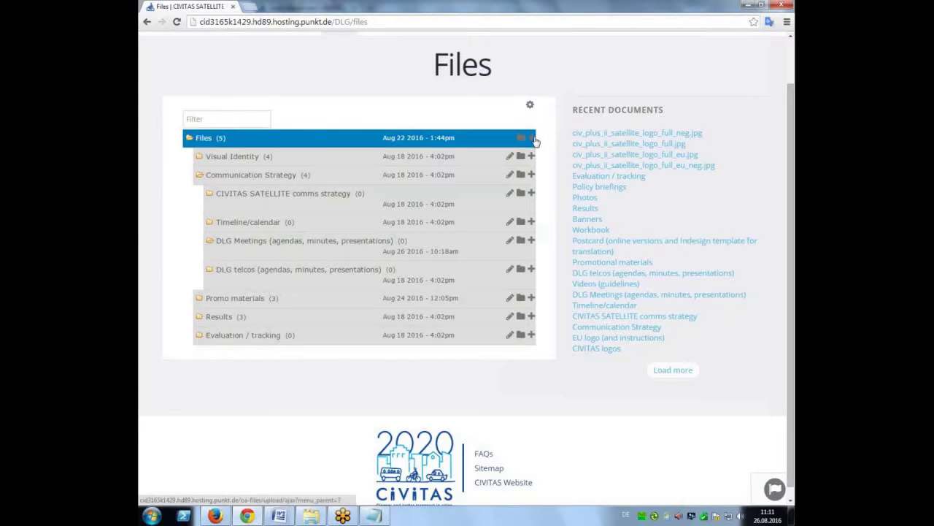
Upload DLG Agenda, DLG Presentation and DLG Timeline from the Tutorial Materials Files folder into the DLG Meetings folder.
left_click(533, 243)
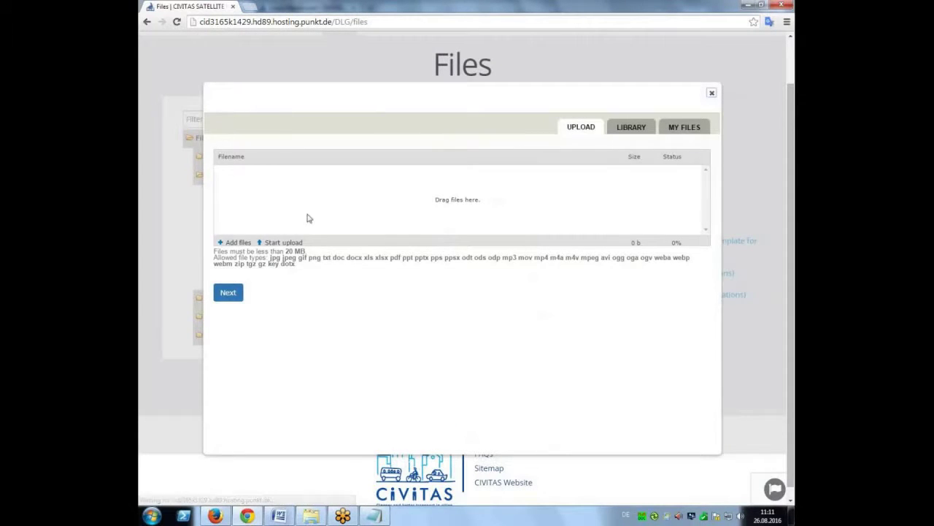
left_click(234, 243)
left_click(518, 57)
left_click(518, 57)
left_click(519, 57)
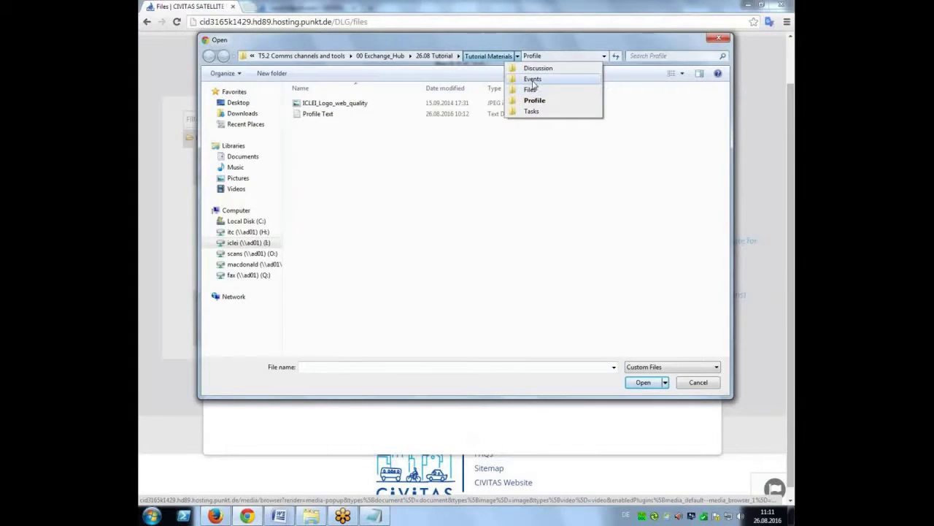
left_click(532, 90)
left_click_drag(463, 167, 343, 101)
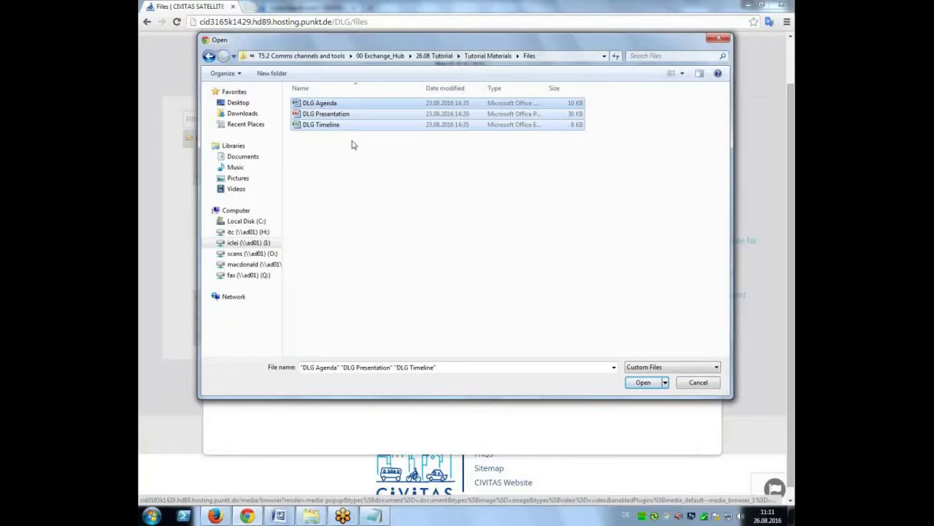
left_click(641, 385)
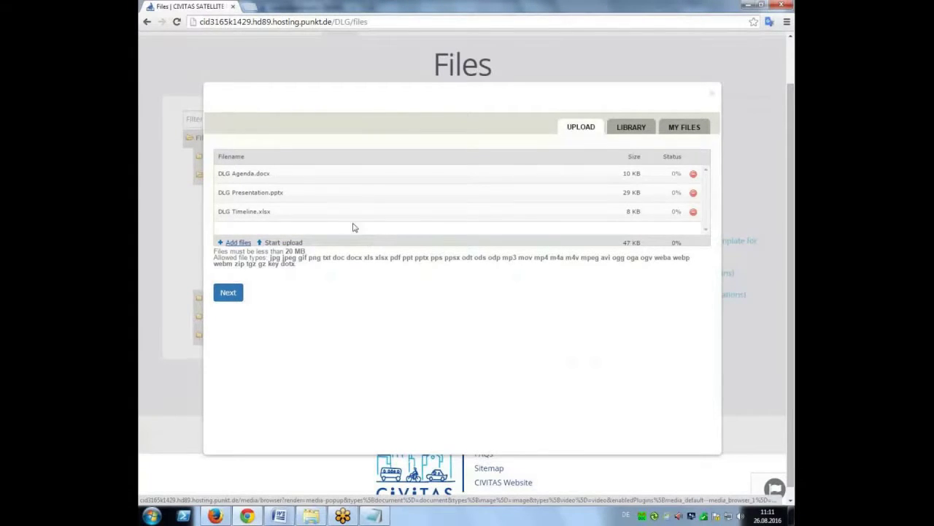
left_click(279, 243)
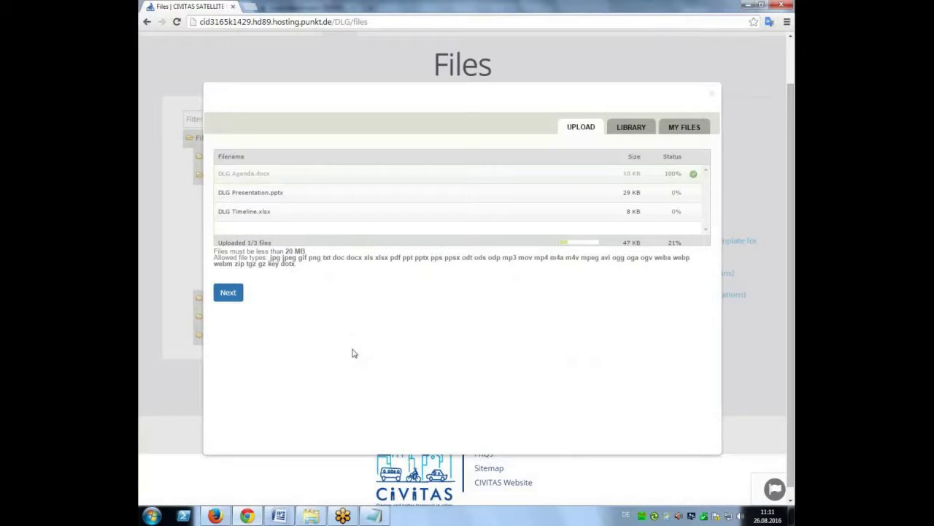
left_click(229, 293)
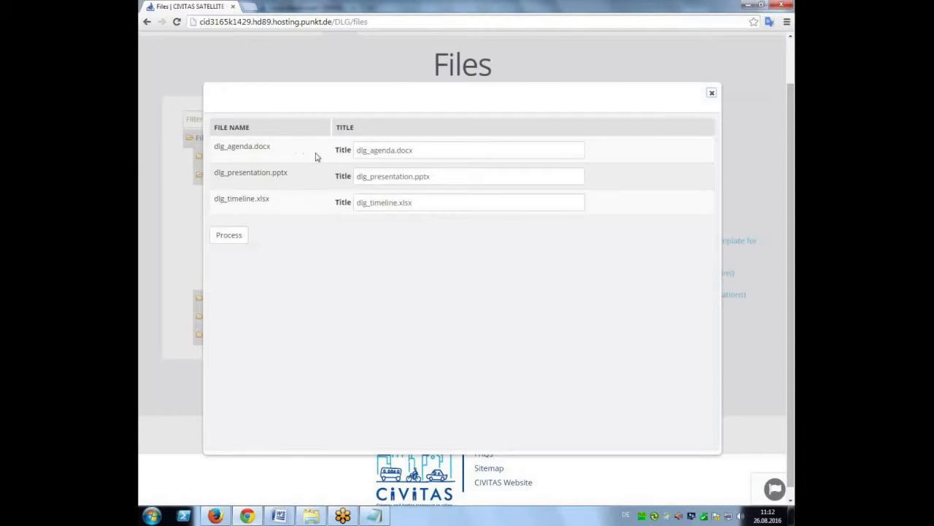
Title the uploaded files DLG Agenda, DLG Presentation and DLG Timeline, and process them.
left_click(430, 151)
key("ctrl+a")
type("D")
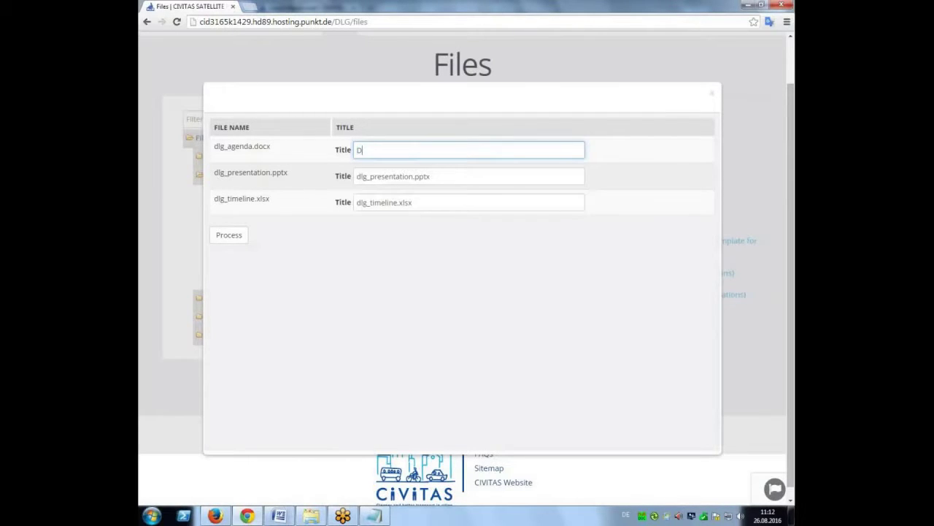
type("LG Agf")
type("nda")
key("Tab")
type("A")
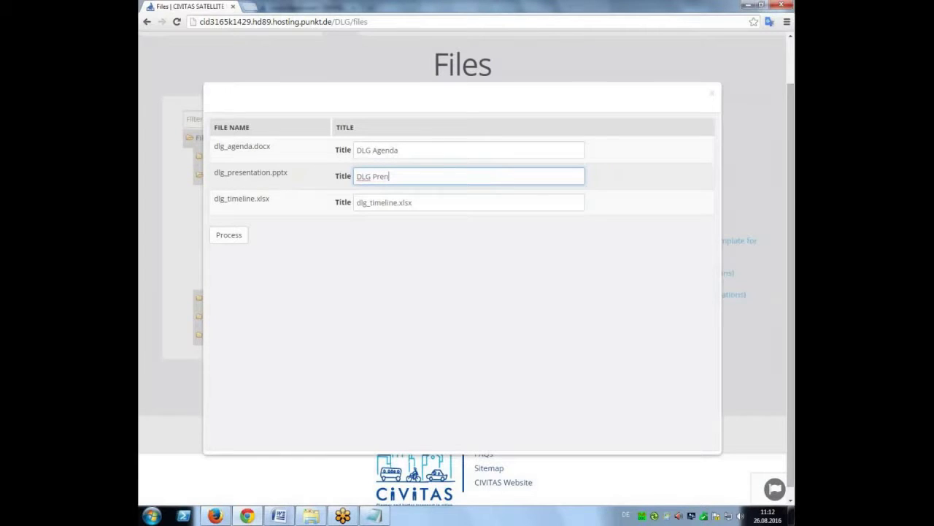
type("LG Presentation")
key("Tab")
type("DL")
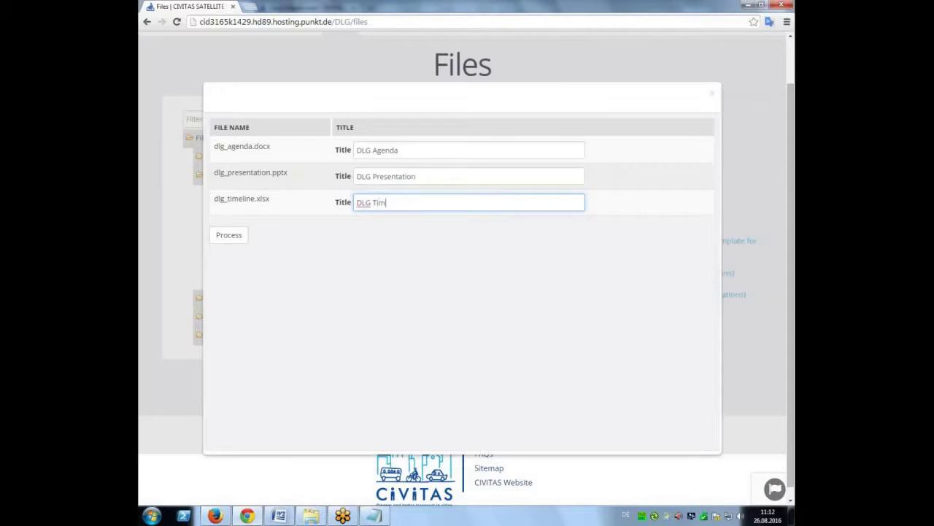
type("G Timeline")
left_click(229, 235)
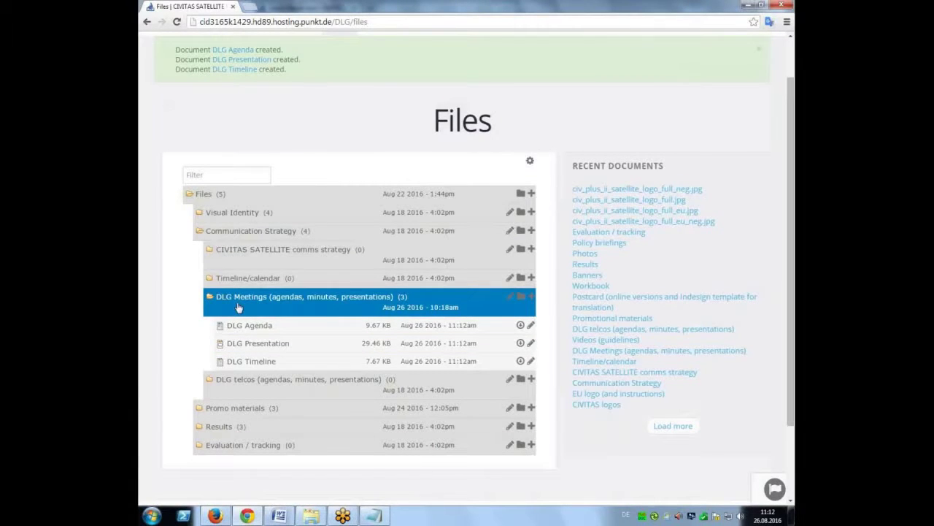
Download the DLG Agenda document, view it in Word, close it and return to Chrome.
left_click(521, 329)
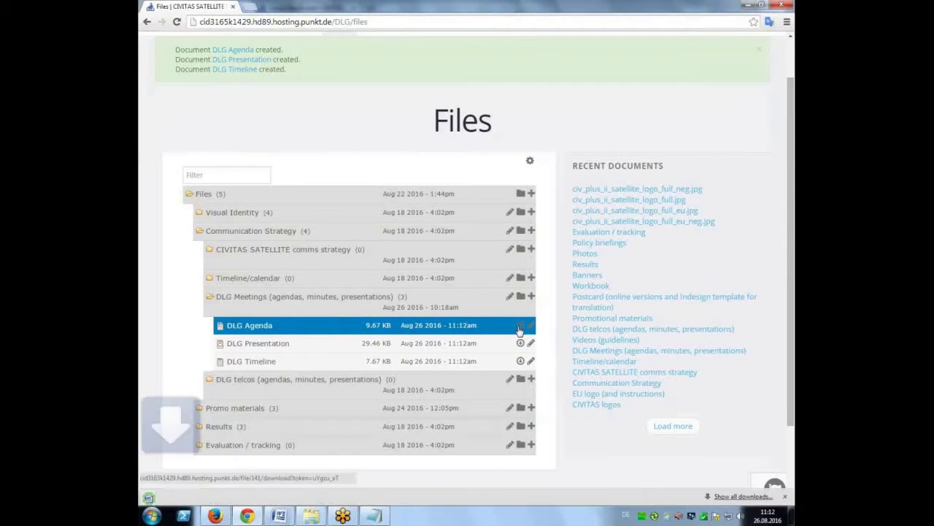
left_click(212, 496)
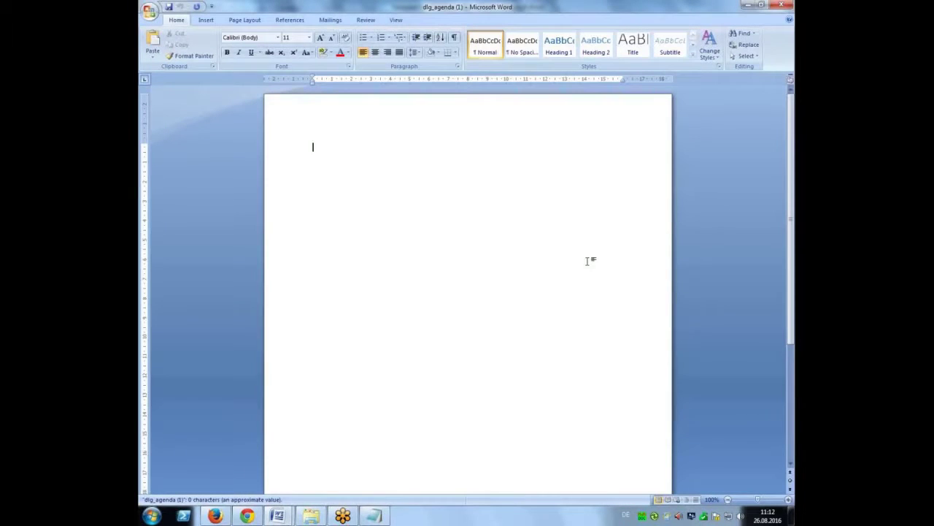
left_click(790, 4)
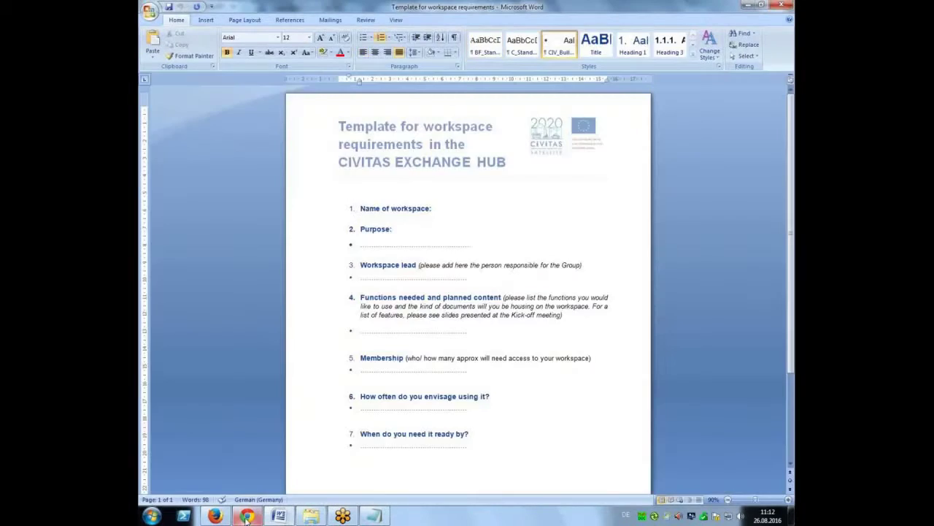
left_click(247, 516)
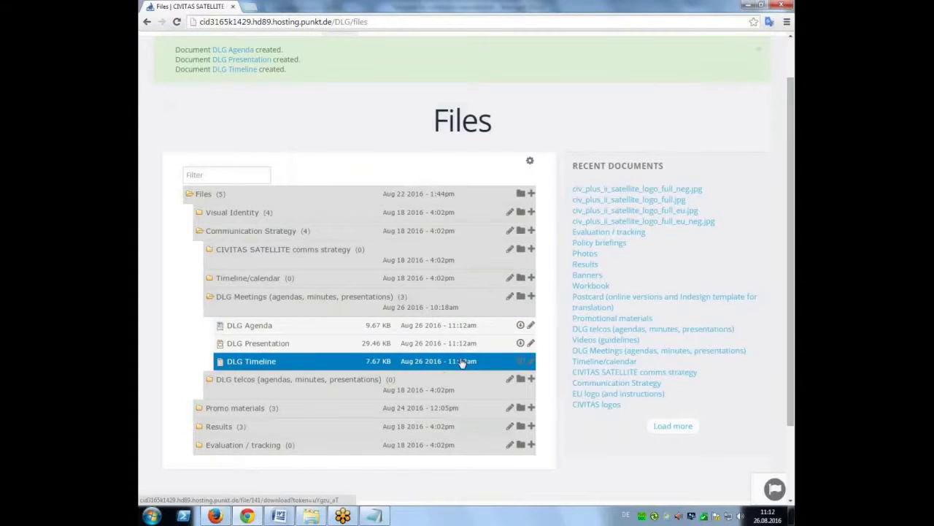
Delete the DLG Timeline document from the DLG Meetings folder.
left_click(530, 362)
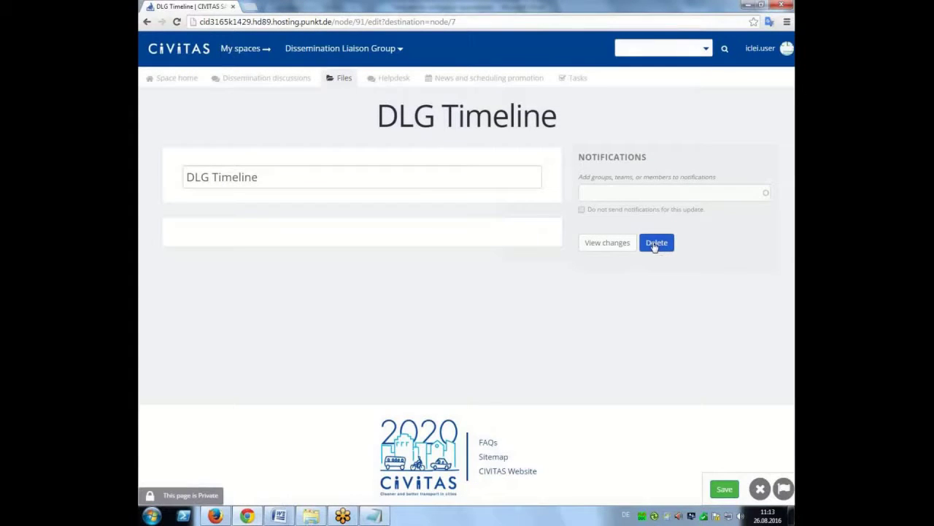
left_click(655, 246)
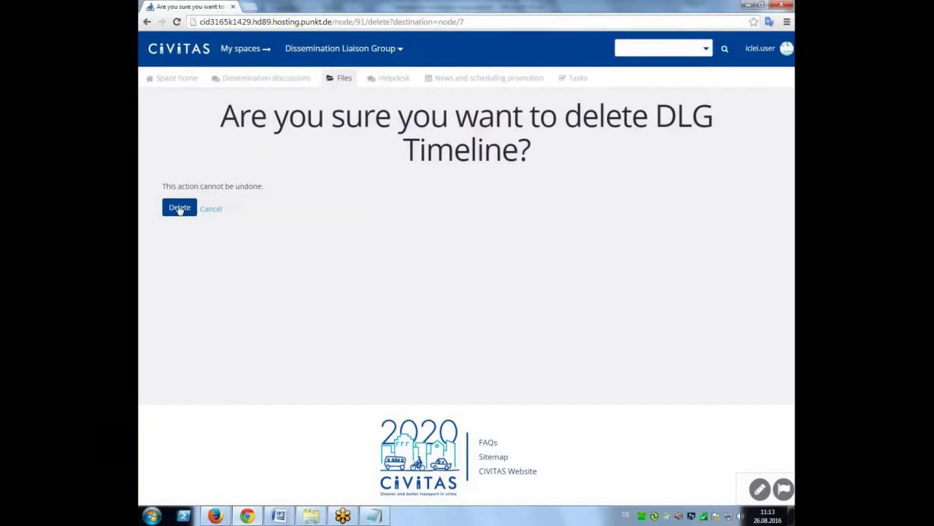
left_click(179, 207)
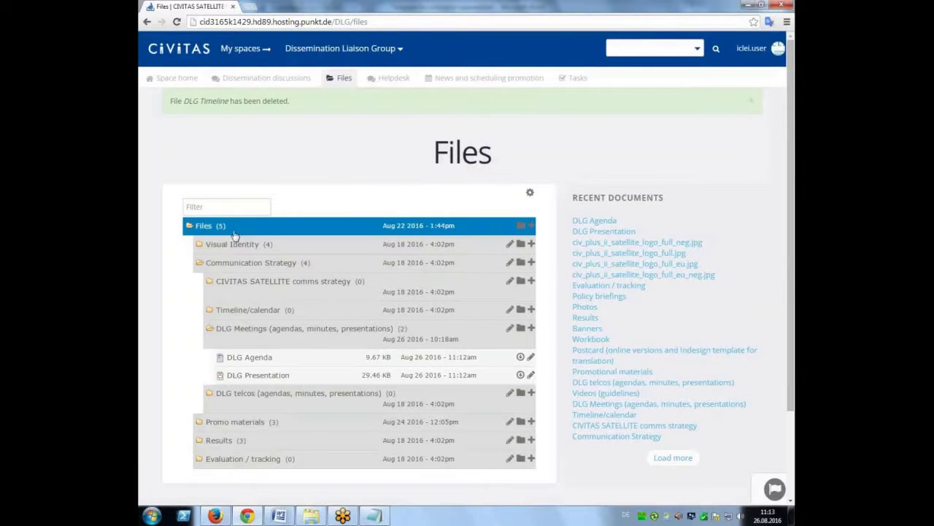
Collapse the folder tree and filter the files by "logo".
left_click(248, 263)
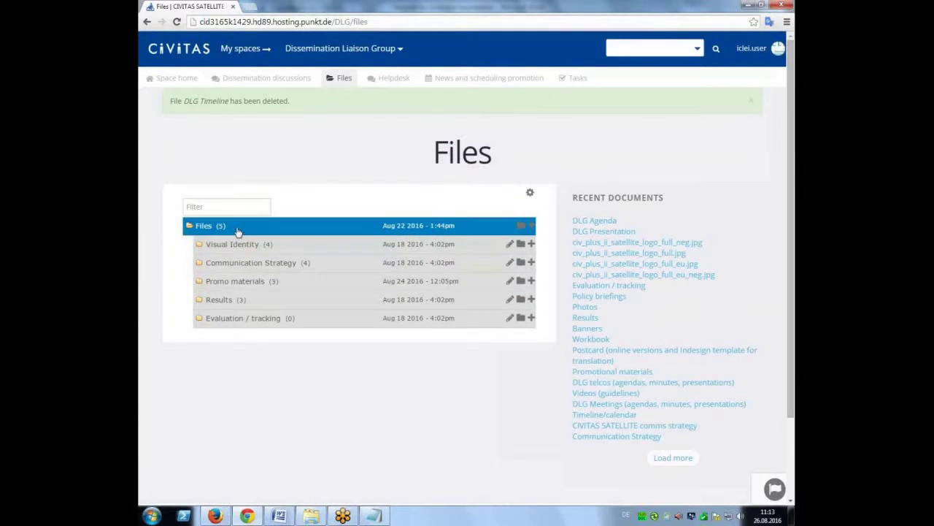
left_click(241, 228)
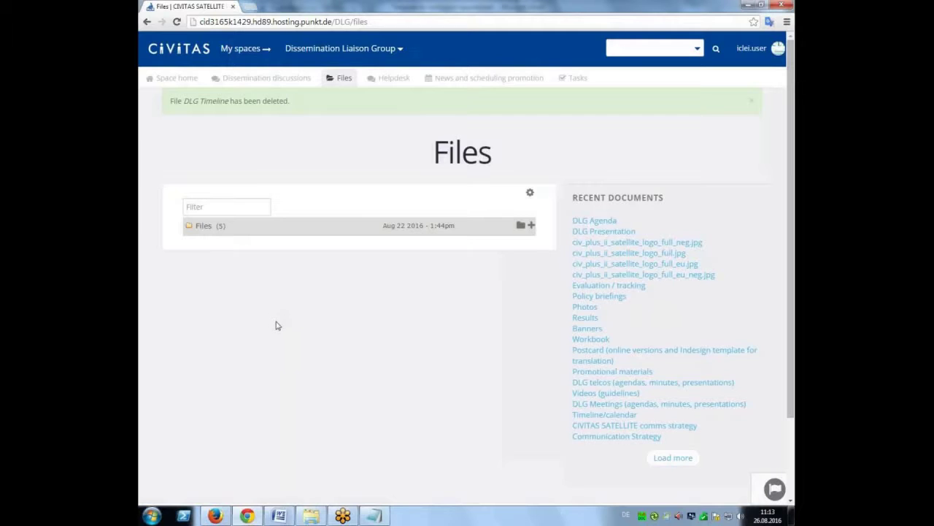
left_click(244, 205)
type("logo")
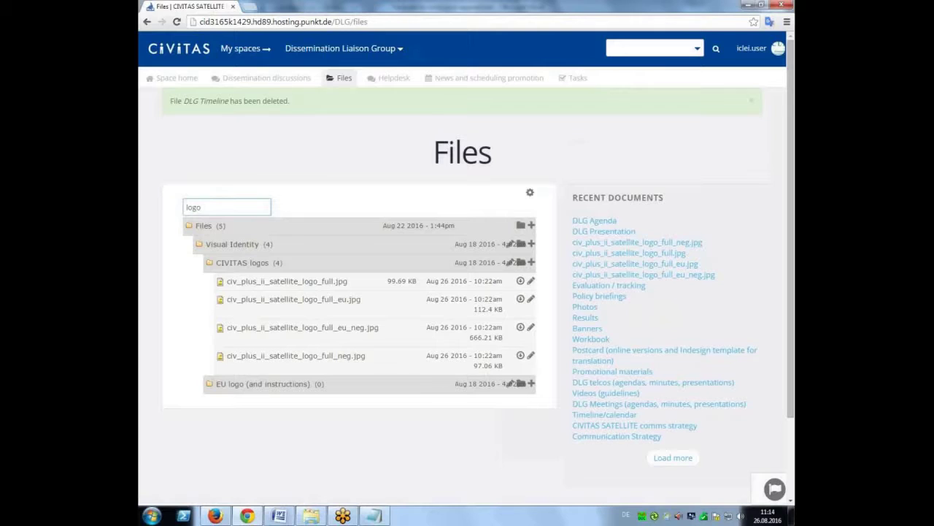
Open the Dissemination discussions section and start a new discussion post.
left_click(258, 82)
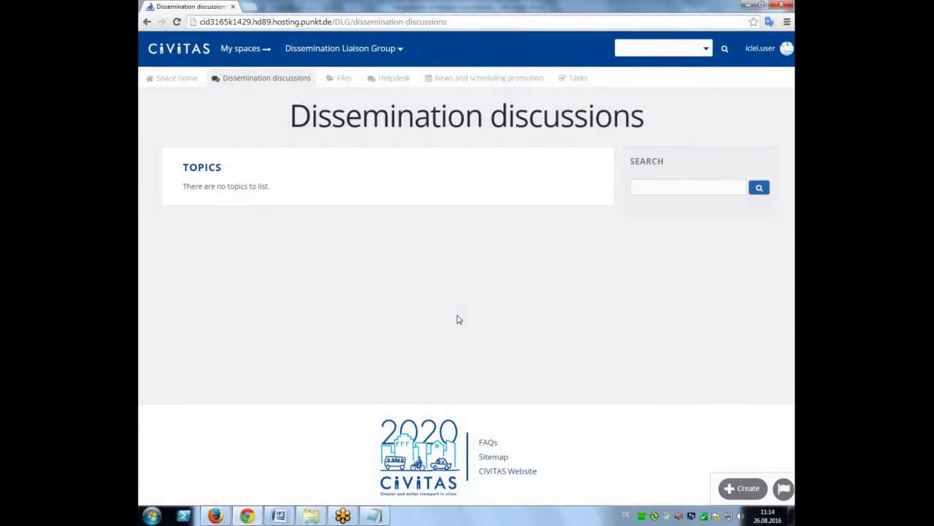
mouse_move(740, 487)
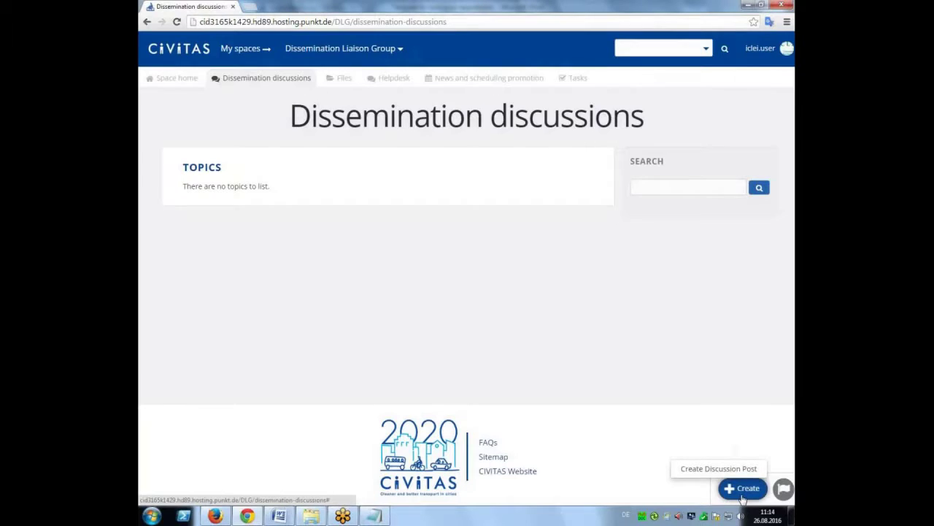
left_click(710, 469)
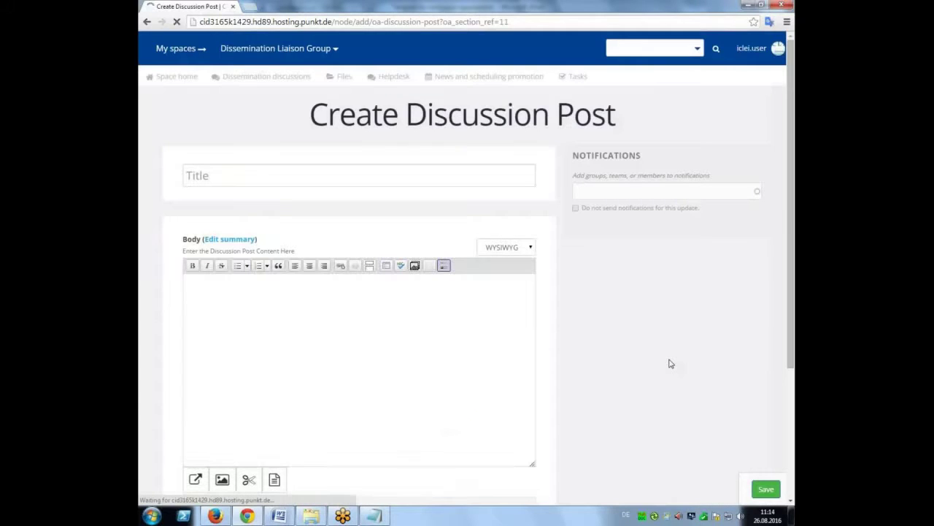
Open the Discussion Text file from the Discussion folder of Tutorial Materials in File Explorer.
left_click(309, 516)
left_click(509, 188)
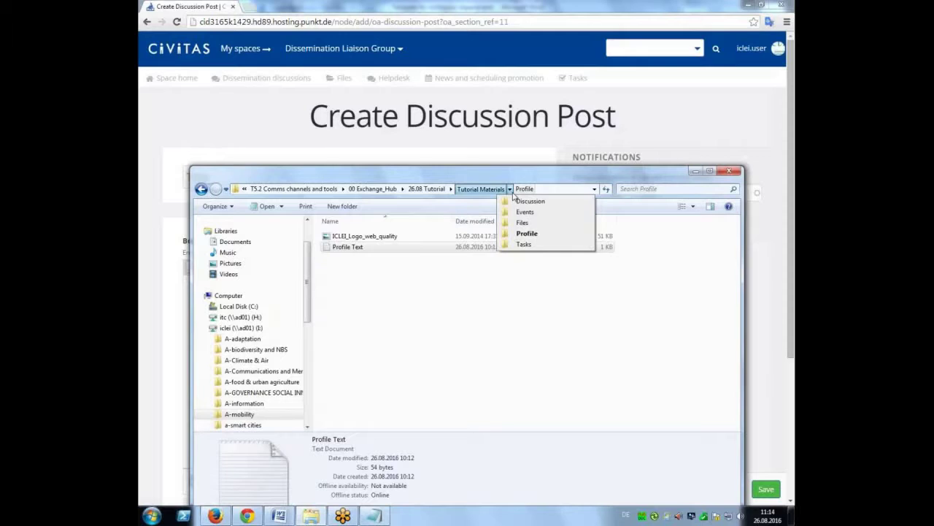
left_click(529, 201)
left_click(372, 237)
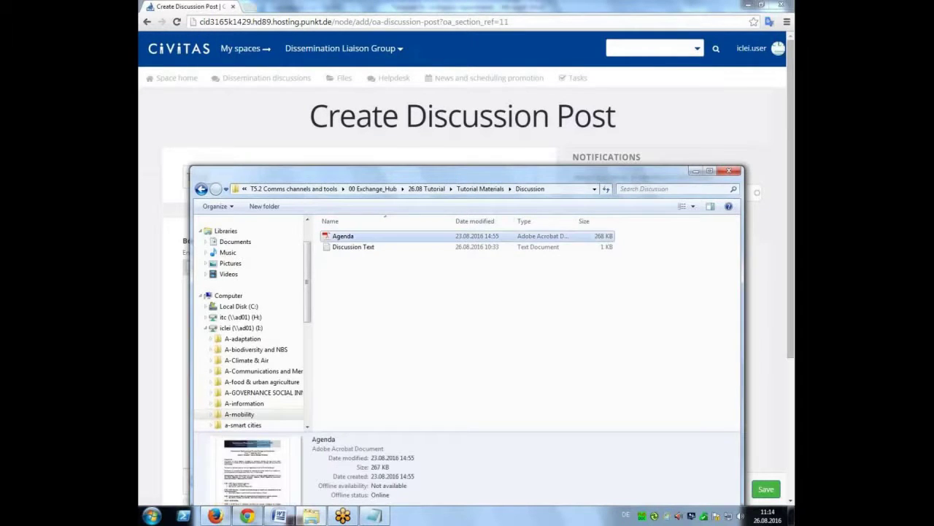
left_click(432, 248)
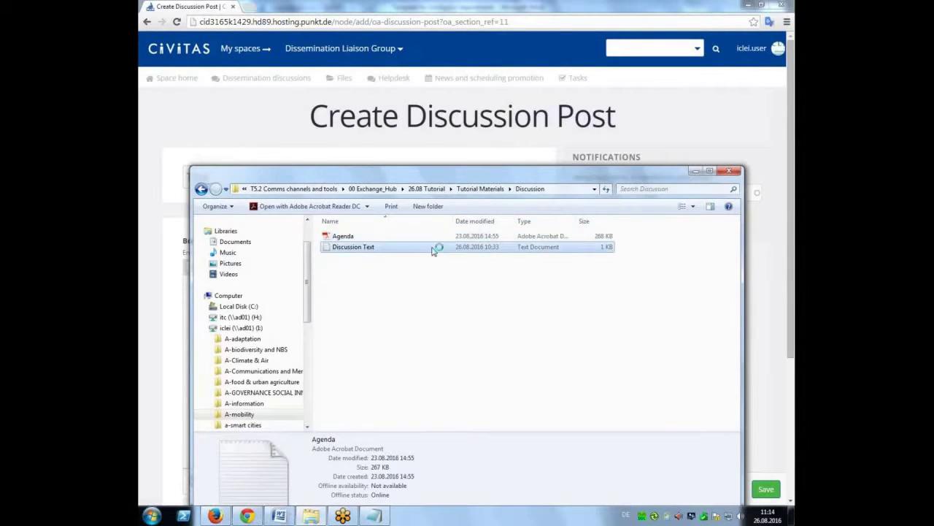
Copy "Conference on Mobility Management" from the Discussion Text file into the post's title, closing the Agenda PDF.
left_click_drag(406, 298, 223, 280)
key("ctrl+c")
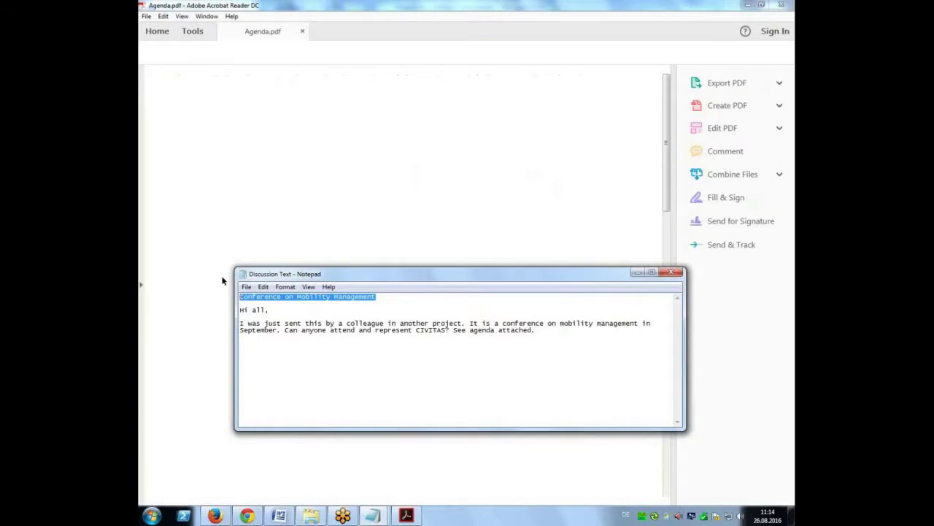
key("alt+F4")
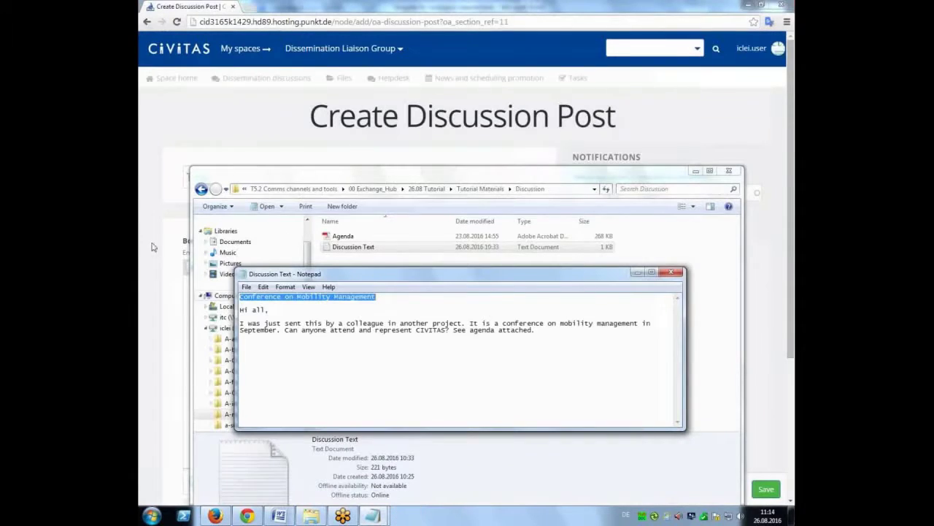
left_click(145, 198)
left_click(300, 180)
key("ctrl+v")
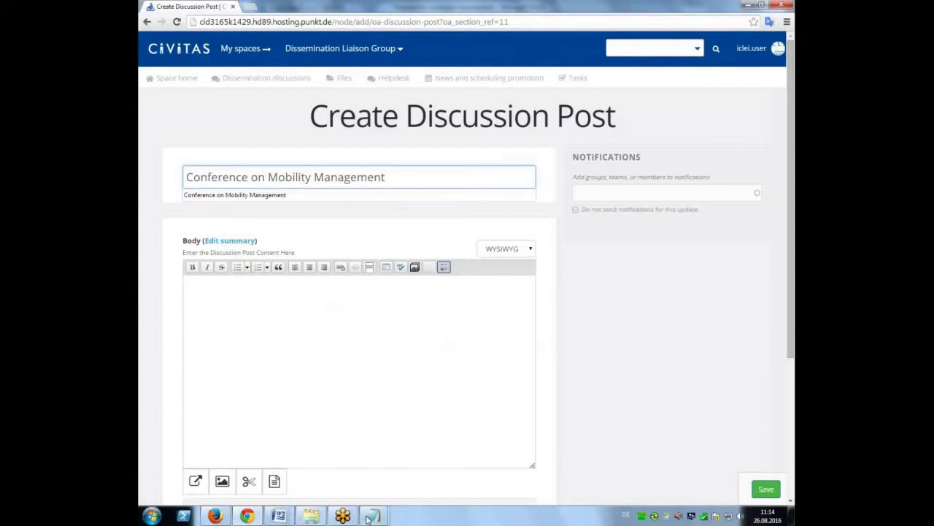
Copy the message starting with "Hi all," from the Discussion Text file into the discussion post's body.
mouse_move(370, 517)
left_click(438, 472)
left_click_drag(536, 330, 237, 310)
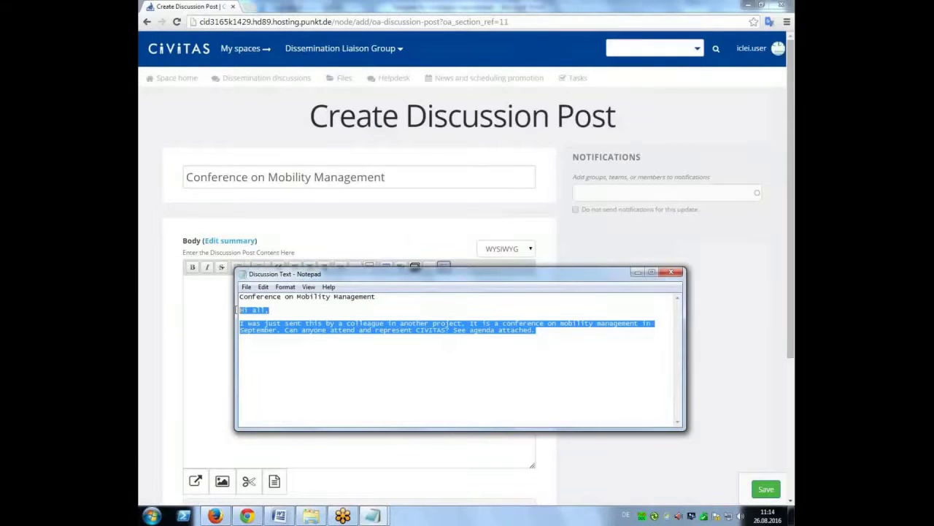
key("ctrl+c")
left_click(223, 319)
key("ctrl+v")
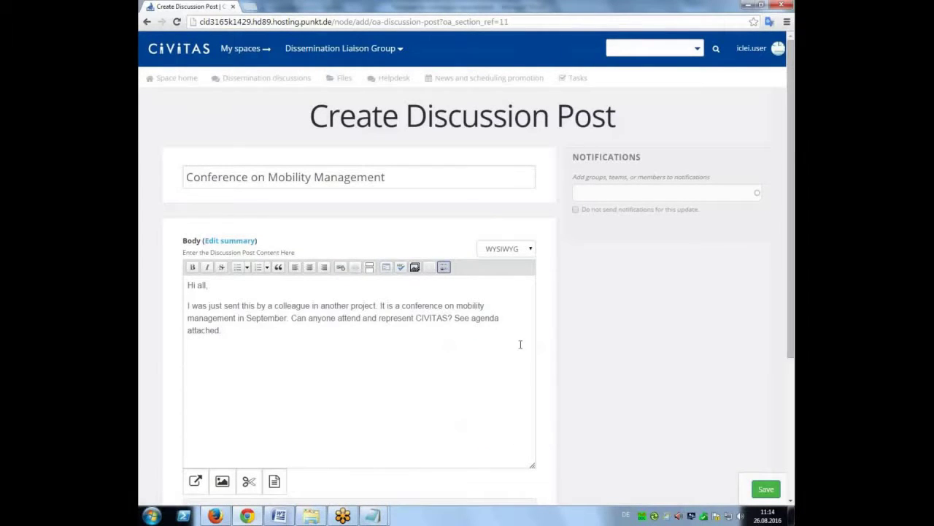
Upload the Agenda PDF from the Events folder of Tutorial Materials as an attachment to the discussion post.
scroll(599, 276, "down", 3)
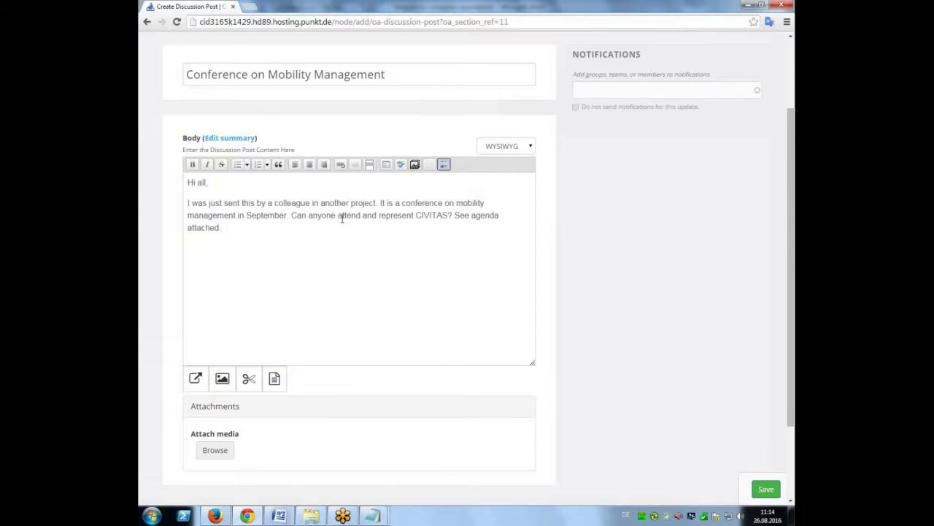
scroll(613, 234, "up", 3)
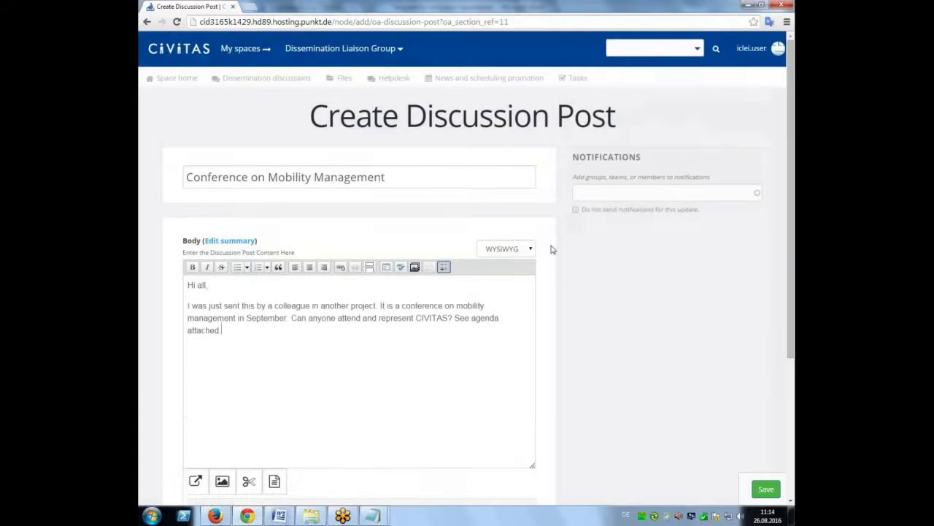
scroll(552, 250, "down", 3)
left_click(215, 452)
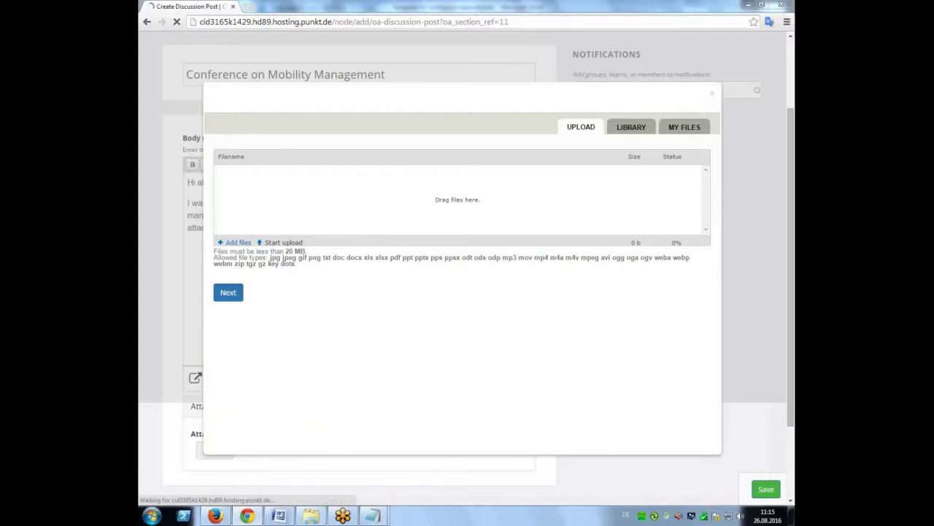
left_click(235, 242)
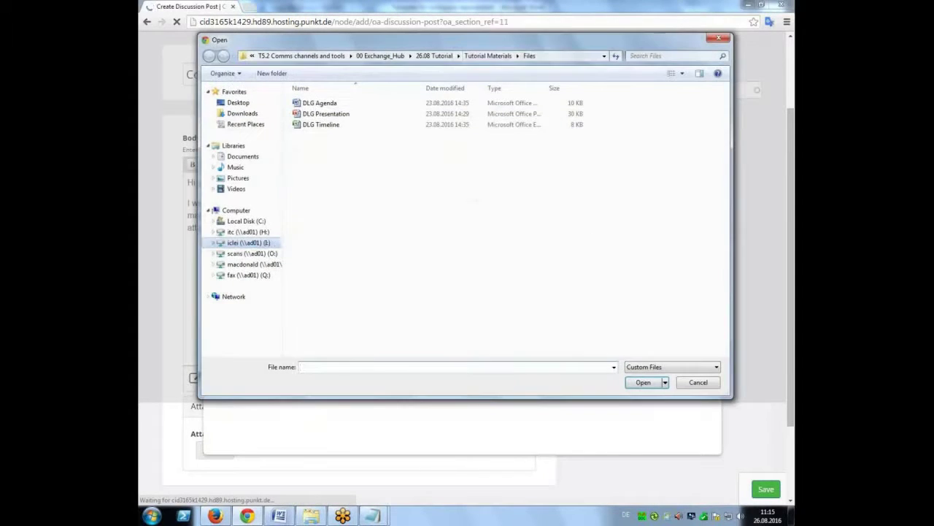
left_click(516, 56)
left_click(532, 79)
left_click(356, 104)
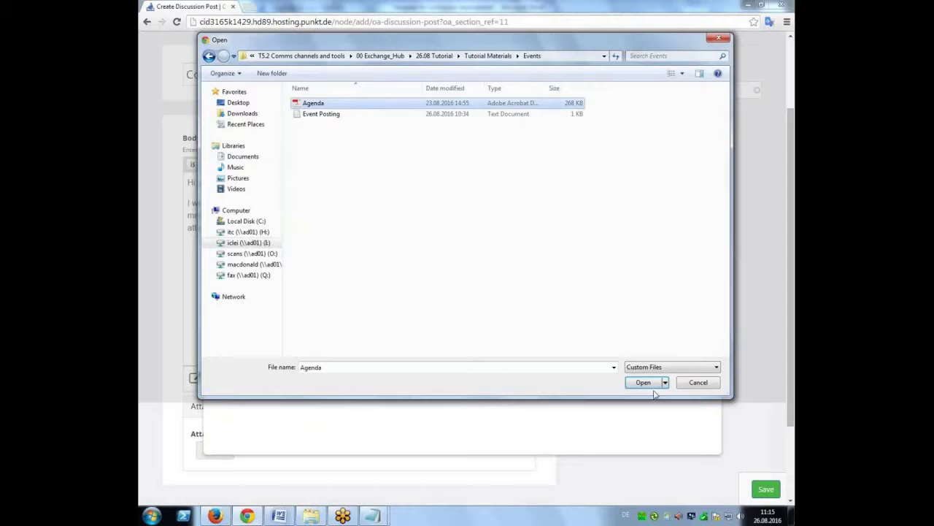
left_click(643, 383)
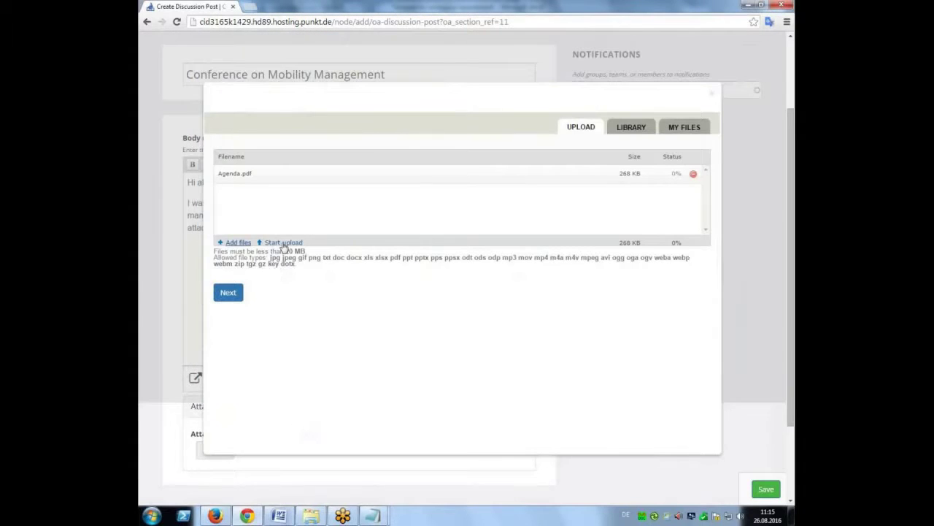
left_click(235, 298)
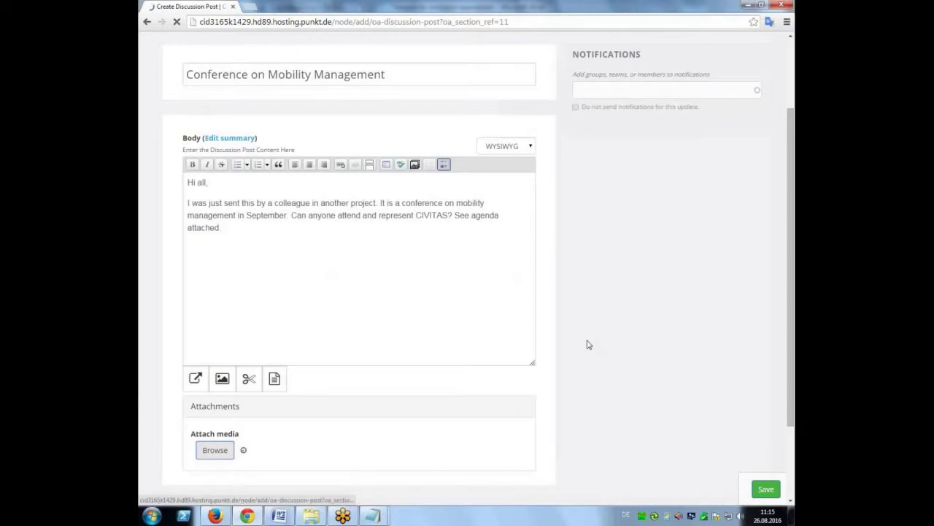
Try adding the Dissemination Liaison Group space to the post's notifications, and remove it again.
scroll(634, 383, "up", 2)
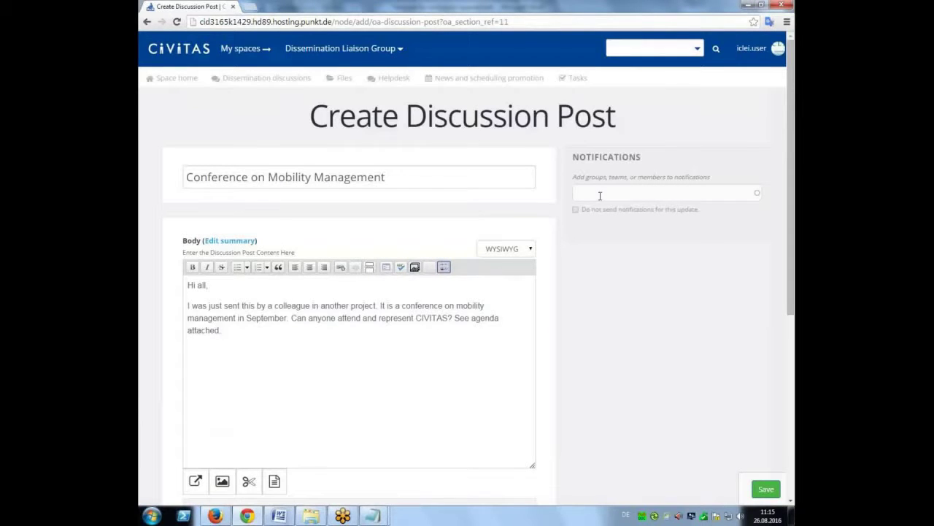
left_click(600, 196)
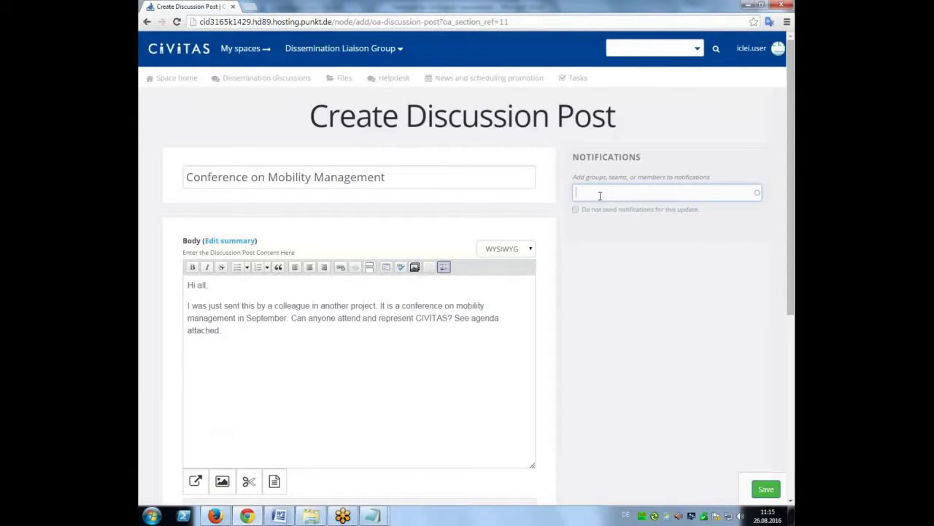
type("dissemin")
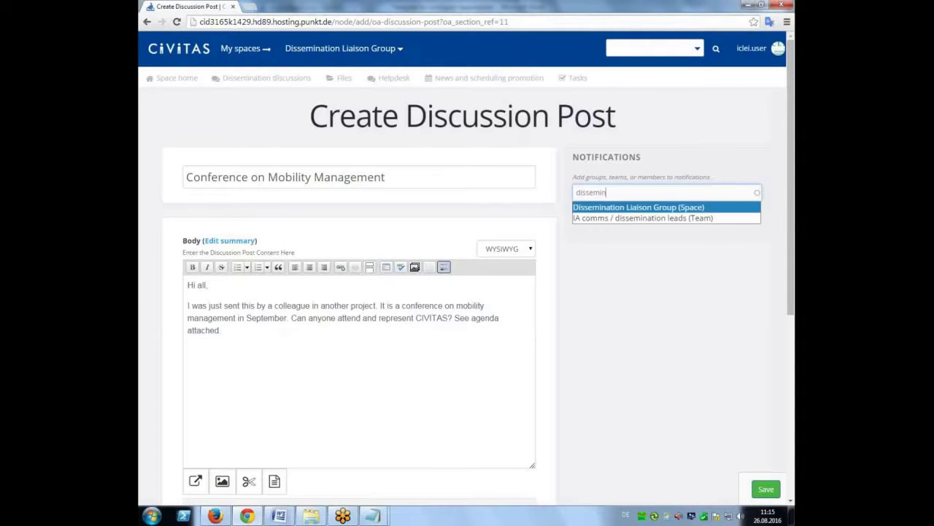
left_click(597, 208)
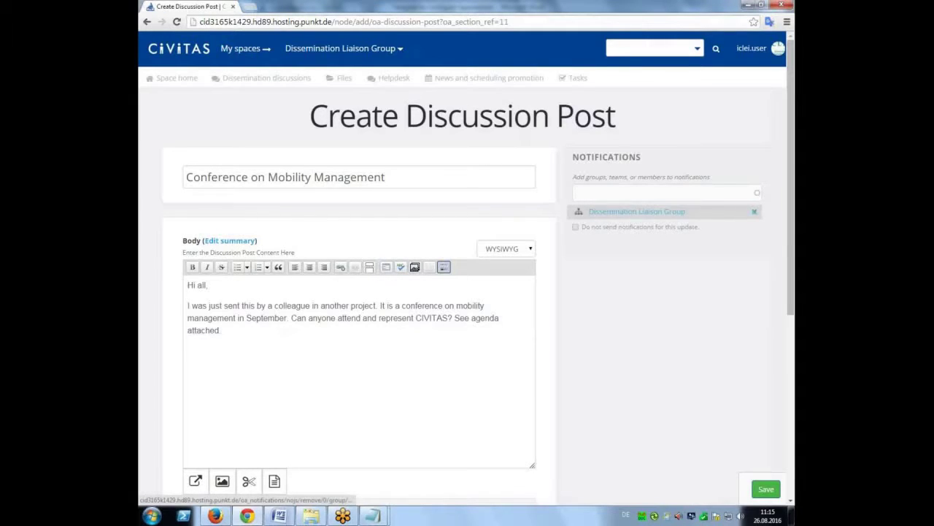
left_click(754, 212)
Add a single member by name to the post's notifications and save the discussion post.
left_click(610, 193)
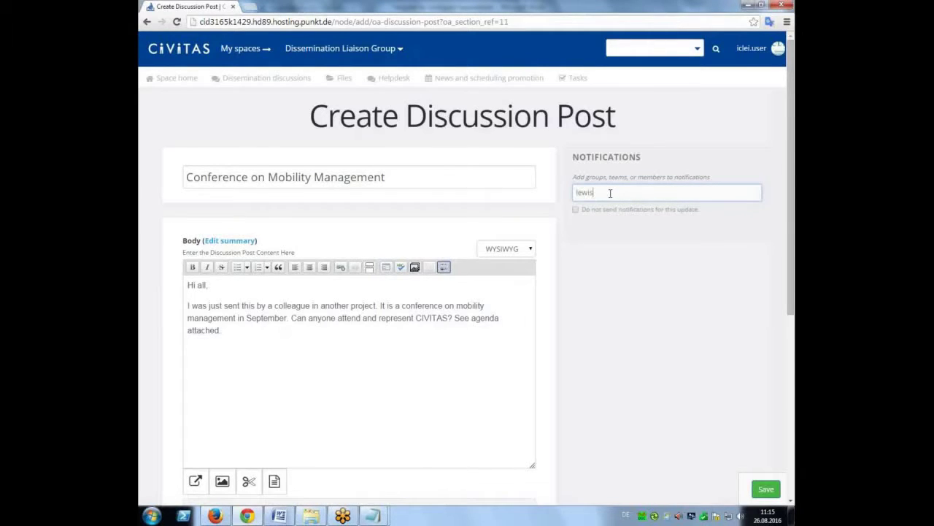
type("lewis")
left_click(628, 207)
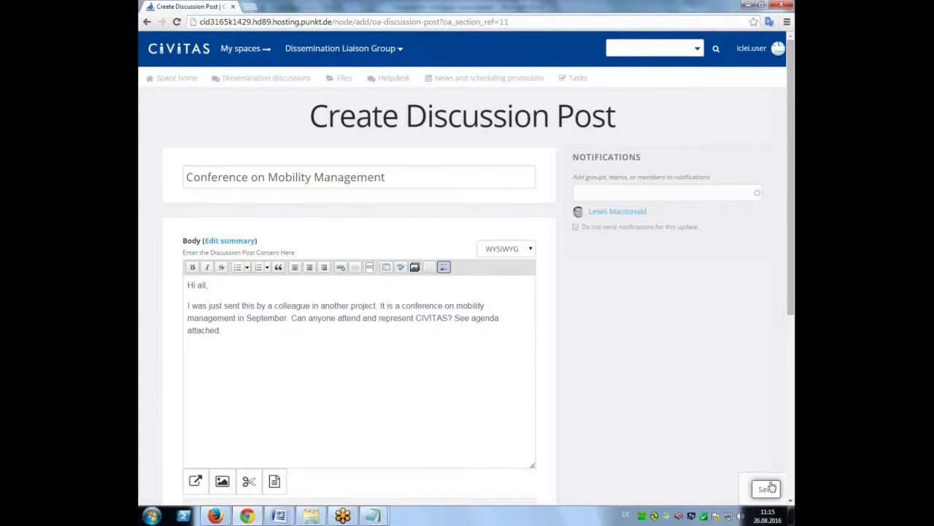
scroll(657, 235, "down", 1)
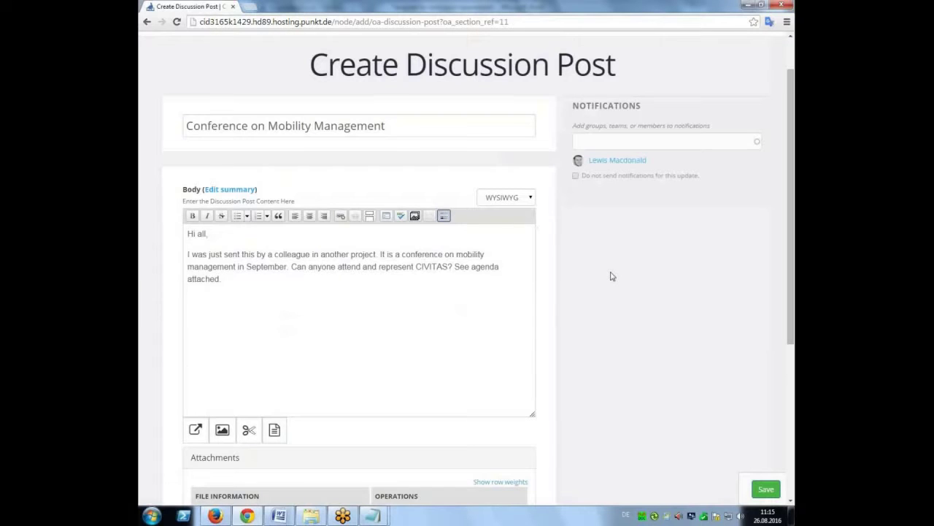
scroll(611, 273, "down", 1)
left_click(764, 489)
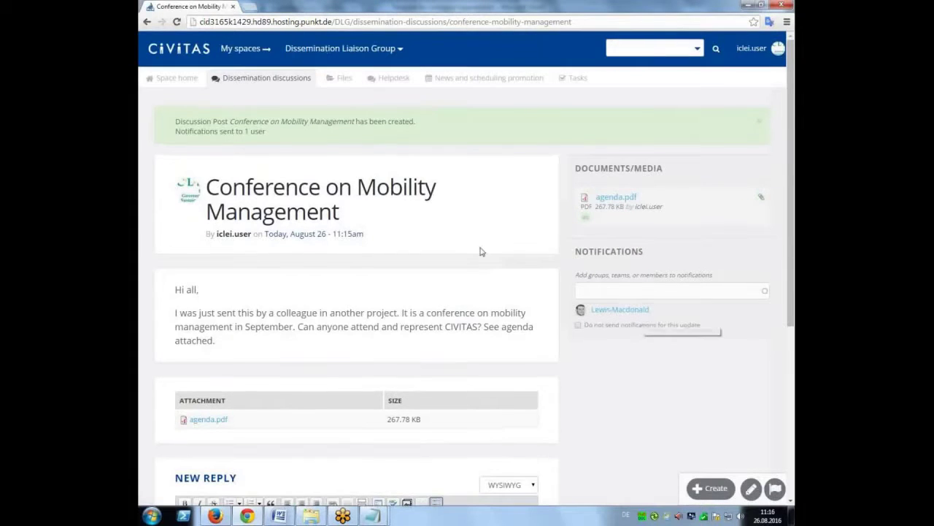
Look over the published post, and switch to Gmail in Firefox to read the notification email about Conference on Mobility Management.
scroll(488, 144, "down", 1)
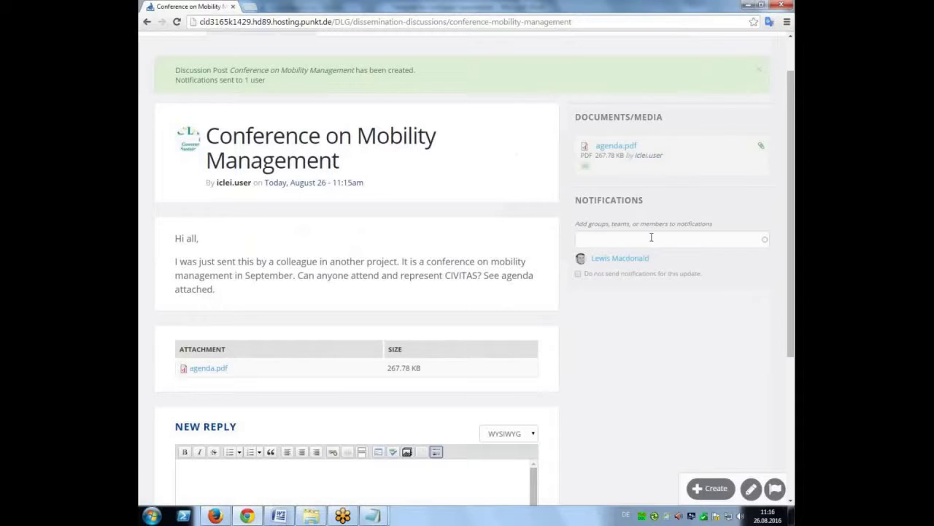
scroll(634, 265, "down", 2)
scroll(633, 266, "up", 2)
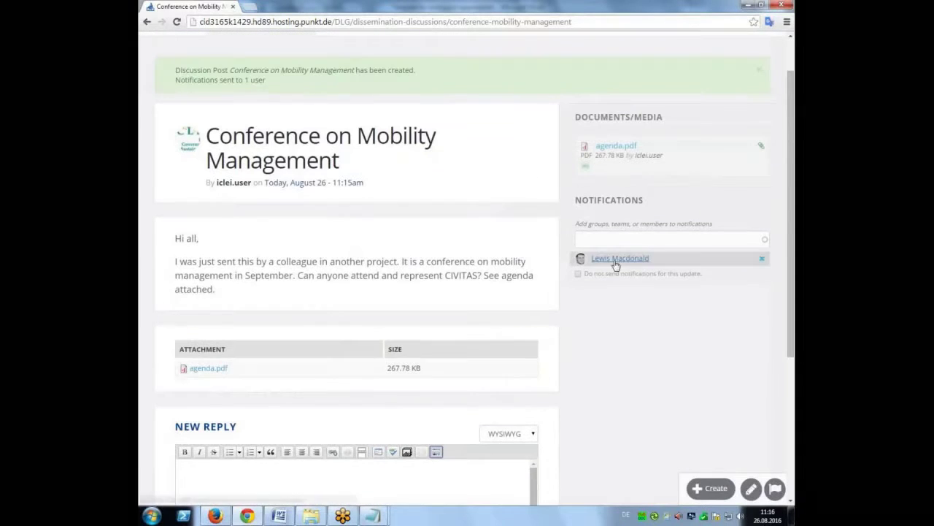
scroll(657, 382, "down", 1)
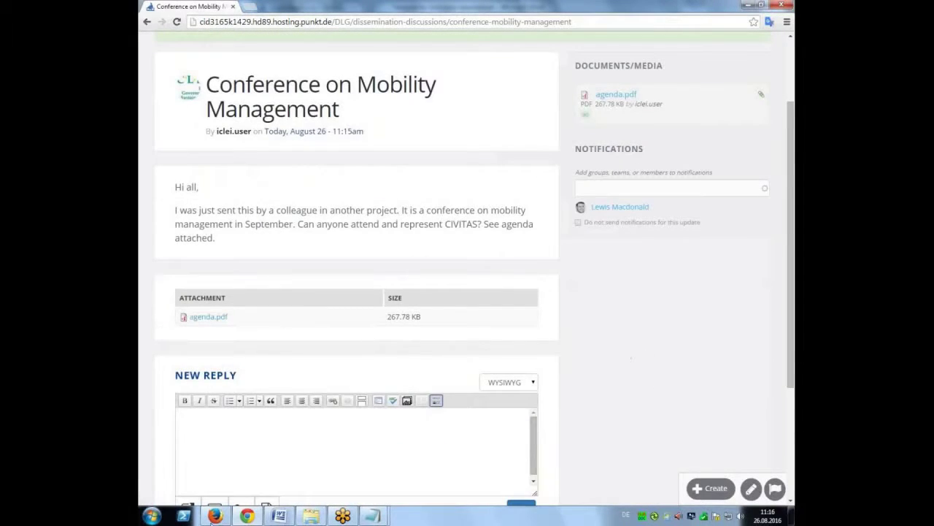
left_click(215, 515)
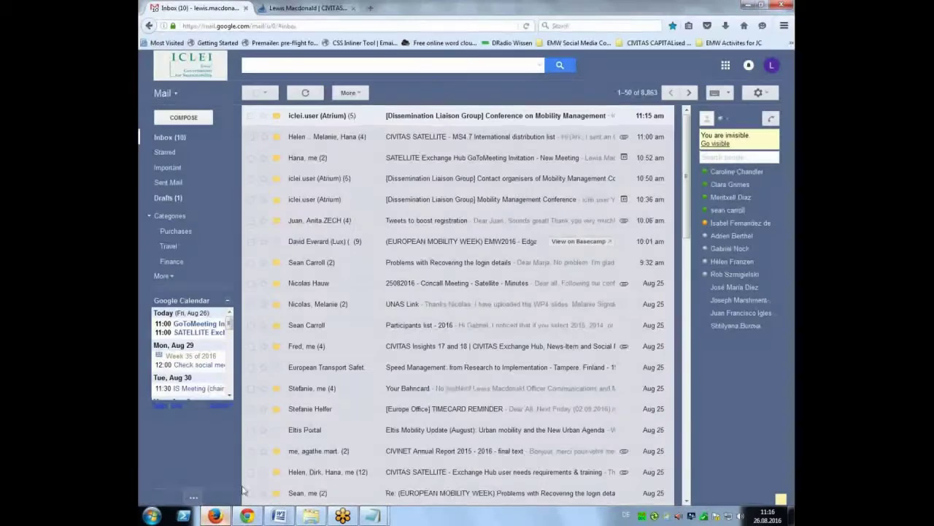
left_click(453, 118)
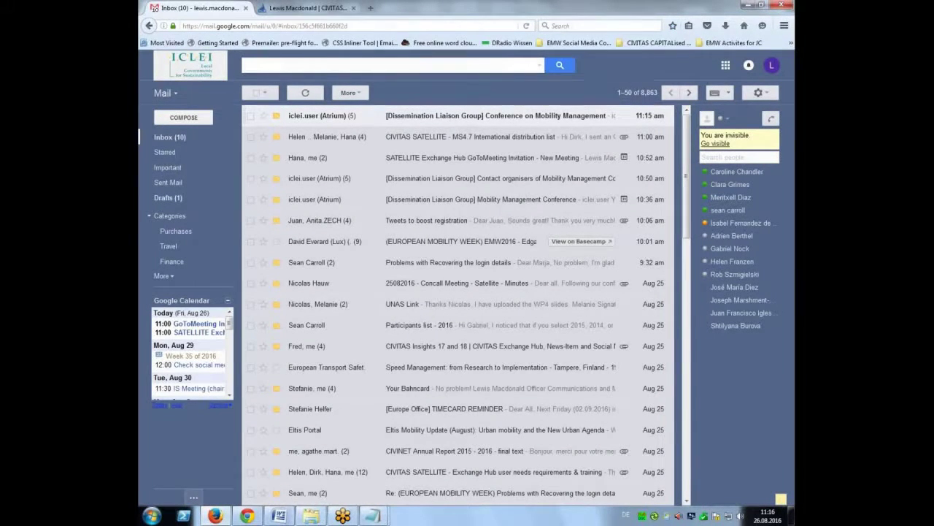
scroll(292, 278, "down", 1)
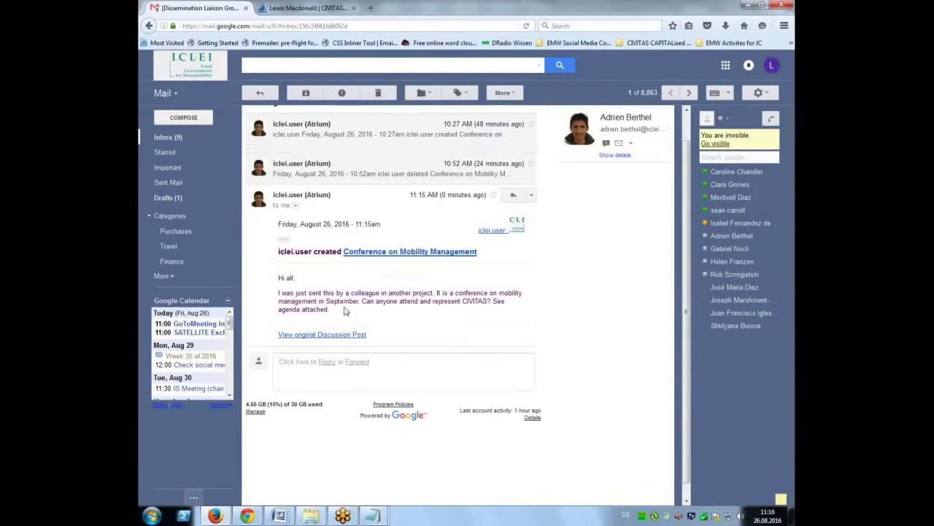
Open the original discussion post from the notification email and write the reply "Yes, I would be able to attend.".
left_click(353, 8)
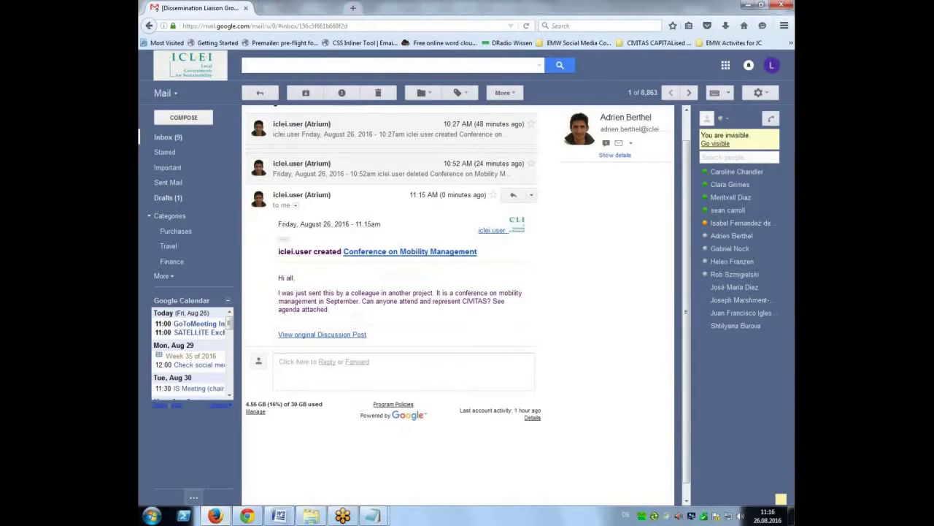
left_click(332, 335)
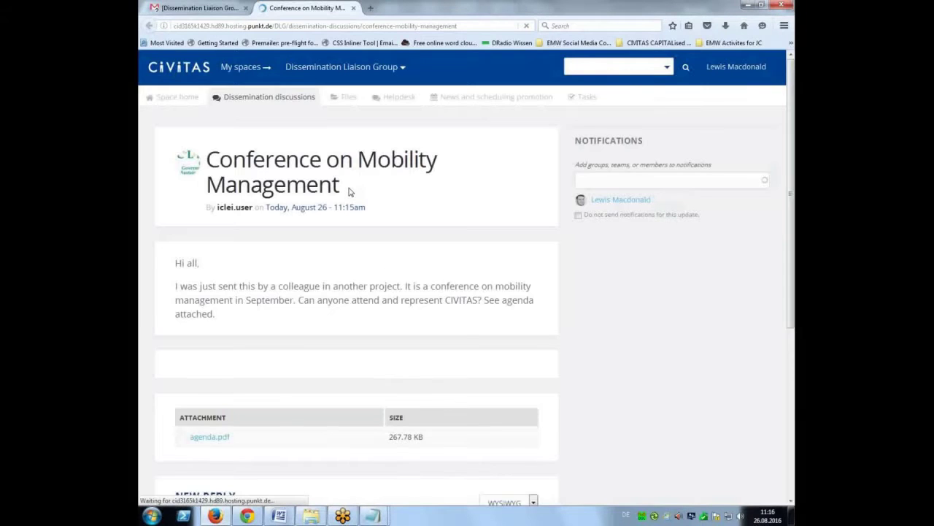
scroll(523, 165, "down", 3)
scroll(573, 233, "down", 2)
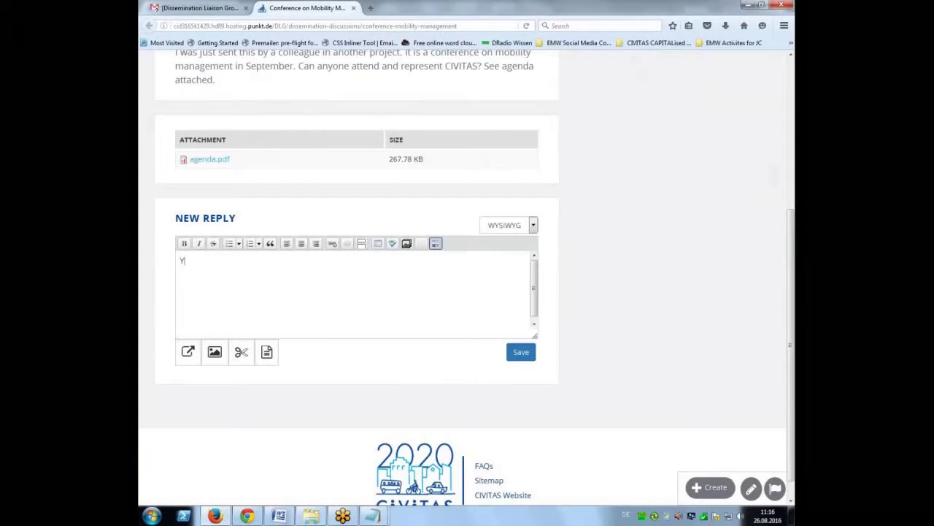
type("be able to attend")
left_click(520, 353)
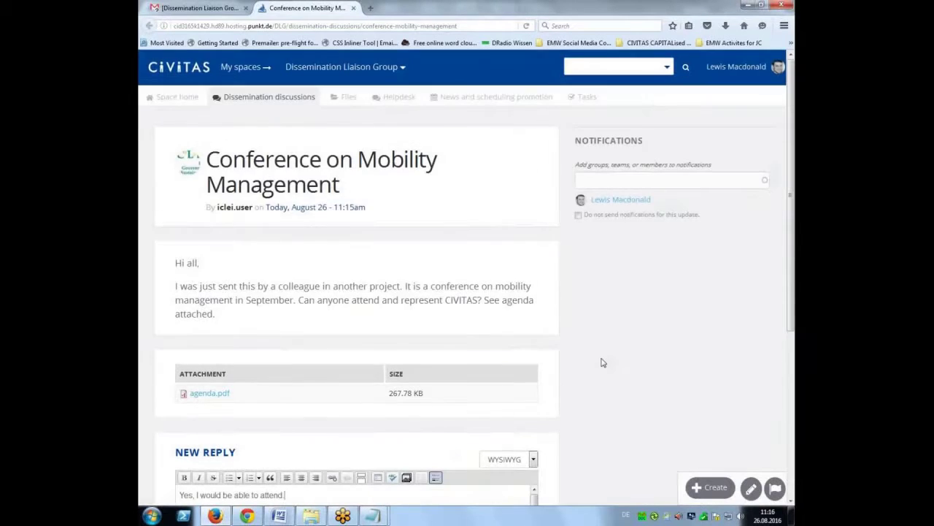
Add iclei.user to the discussion post's notifications and save the reply.
scroll(603, 360, "down", 2)
scroll(603, 360, "down", 3)
scroll(567, 397, "up", 3)
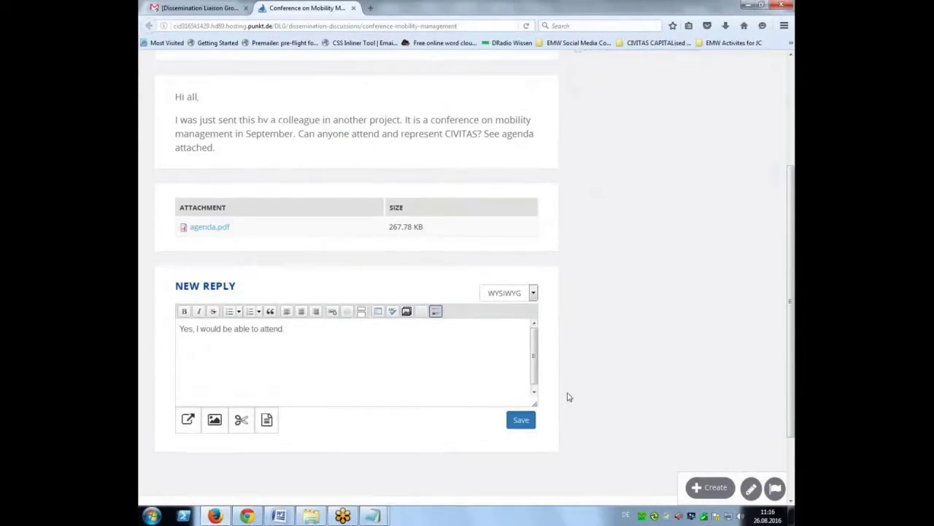
scroll(602, 132, "up", 1)
left_click(613, 175)
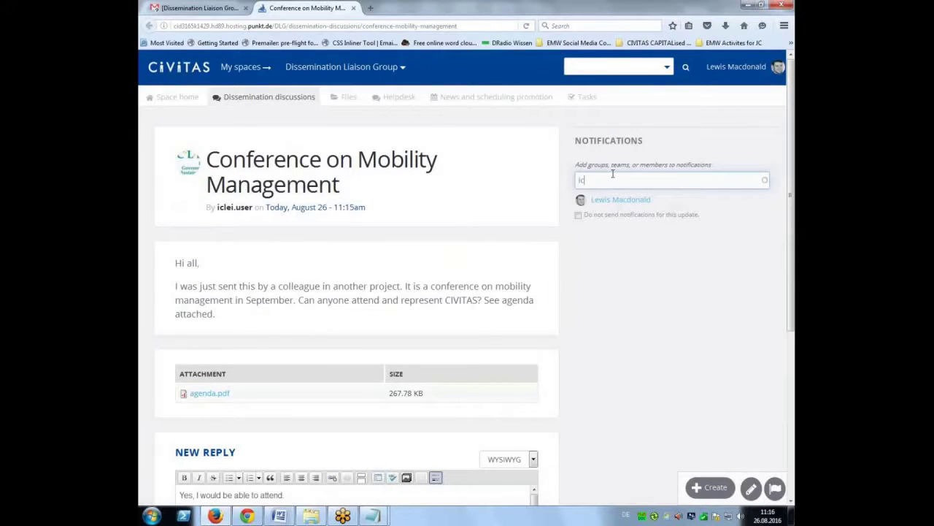
type("iclei")
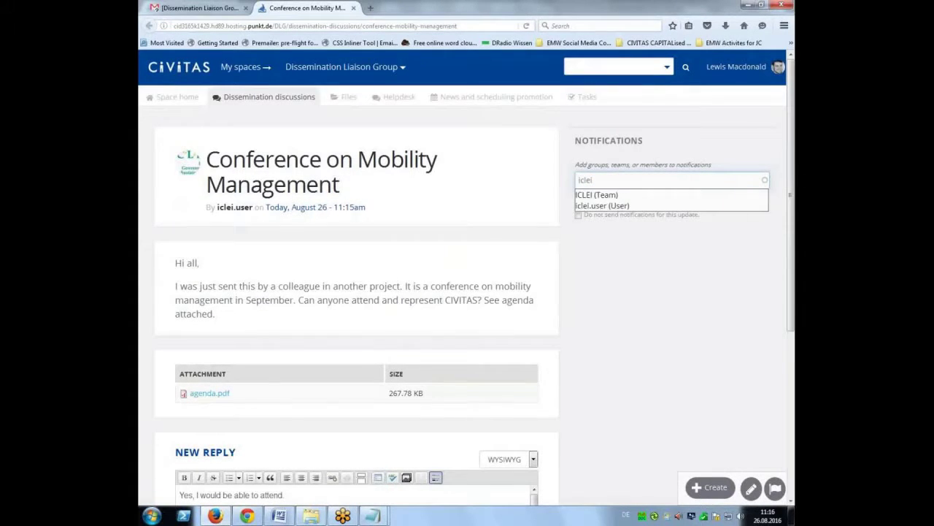
left_click(606, 205)
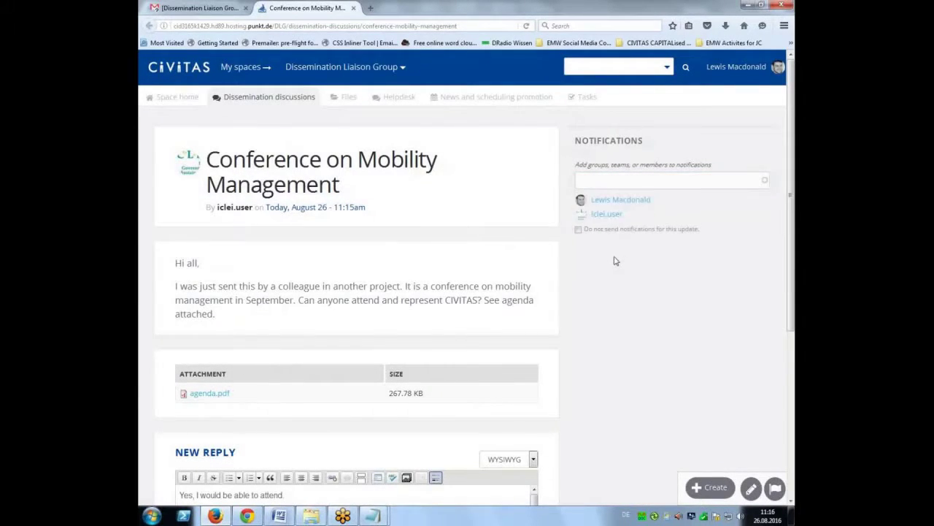
scroll(635, 340, "down", 3)
scroll(635, 340, "down", 1)
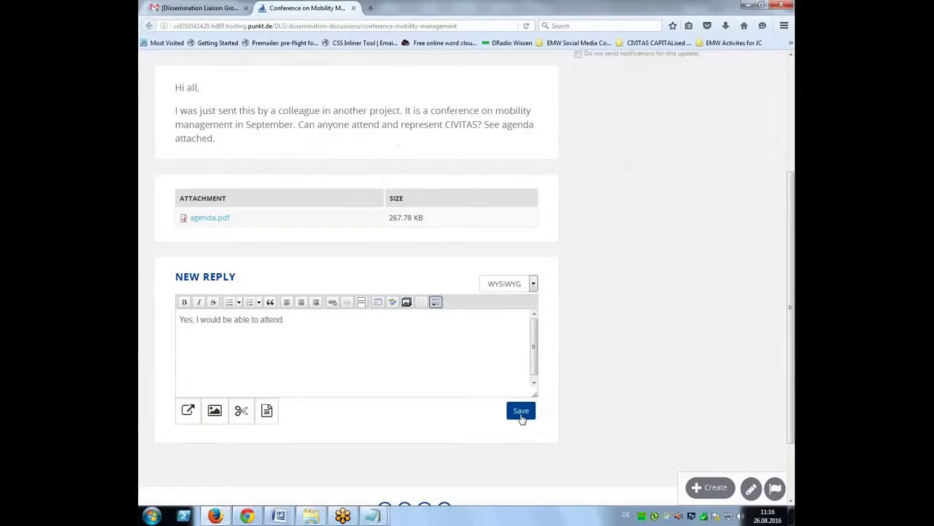
left_click(521, 411)
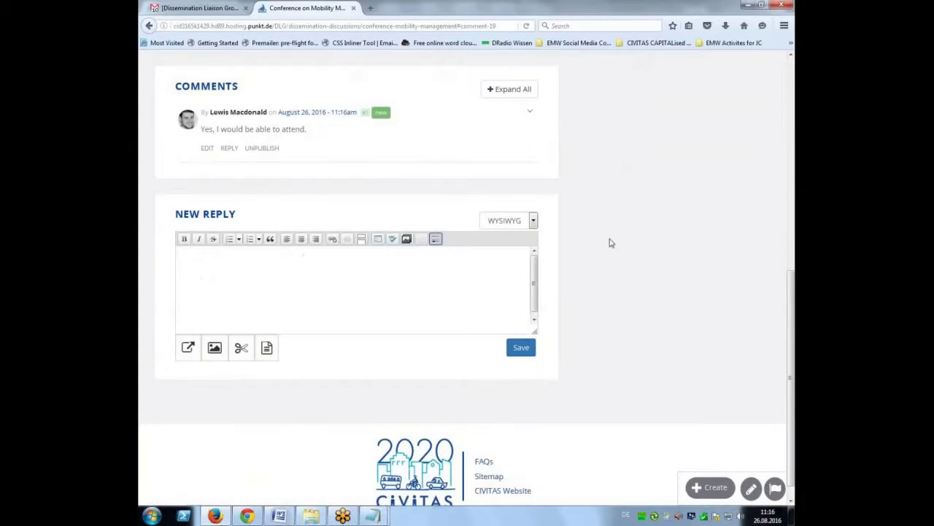
Look over the discussion post with its attachment, the newly posted comment and the notification list.
scroll(609, 241, "up", 5)
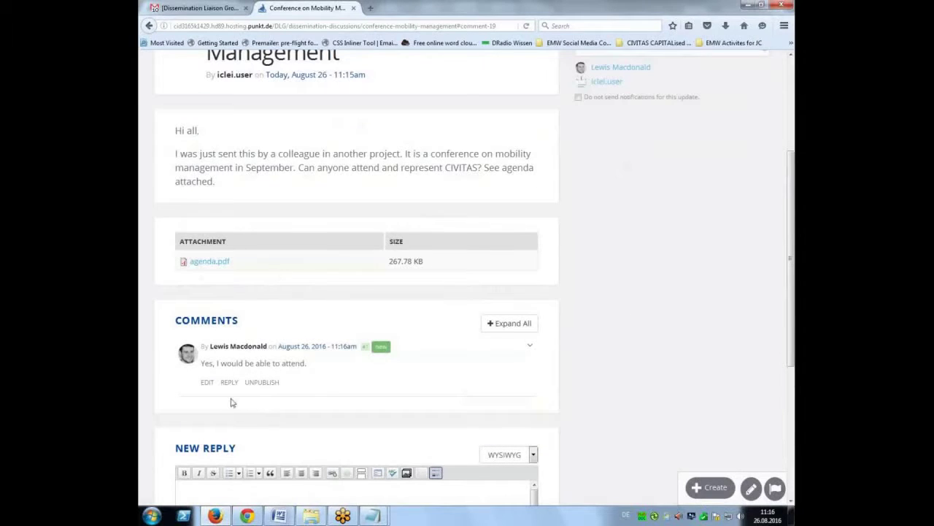
scroll(346, 342, "down", 2)
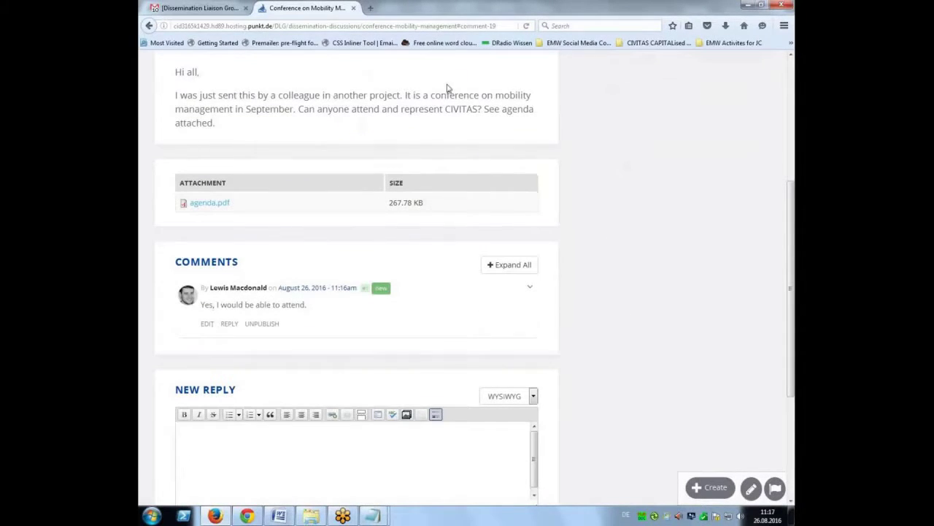
scroll(323, 148, "up", 3)
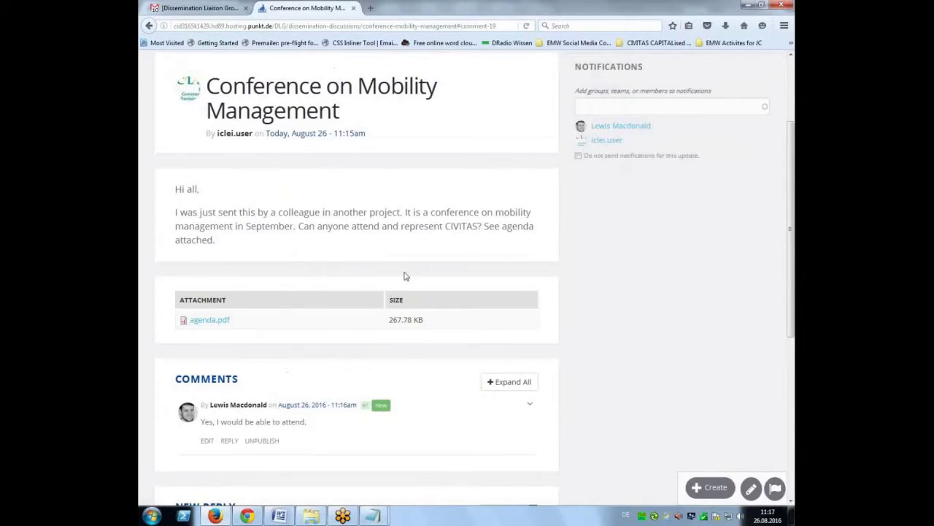
scroll(404, 276, "down", 3)
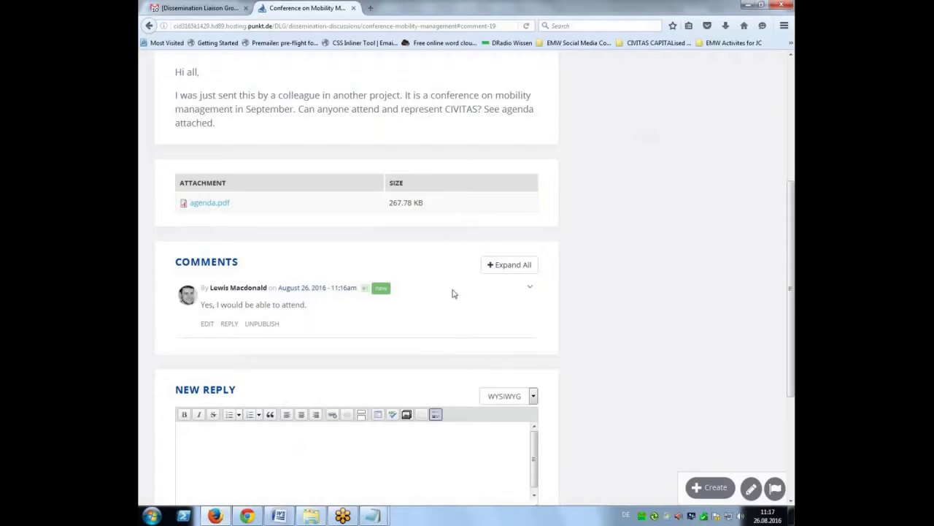
scroll(605, 347, "down", 2)
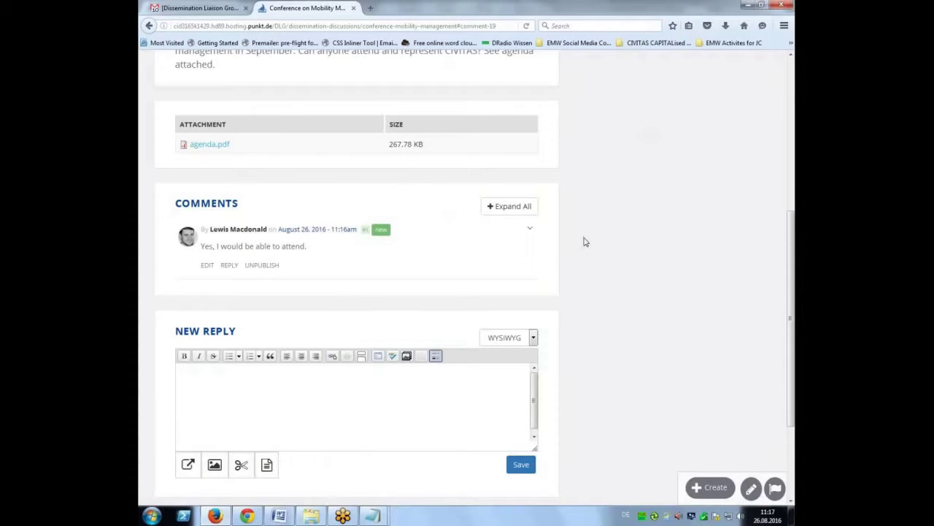
scroll(588, 292, "up", 6)
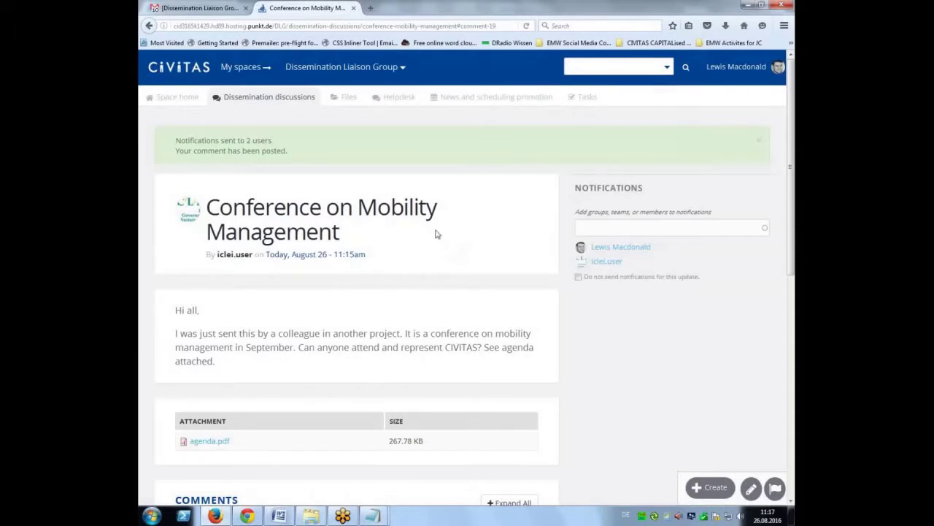
Start a new event in News and scheduling promotion and title it "Mobility Management Conference", copied from the Event Posting note in Notepad.
left_click(459, 100)
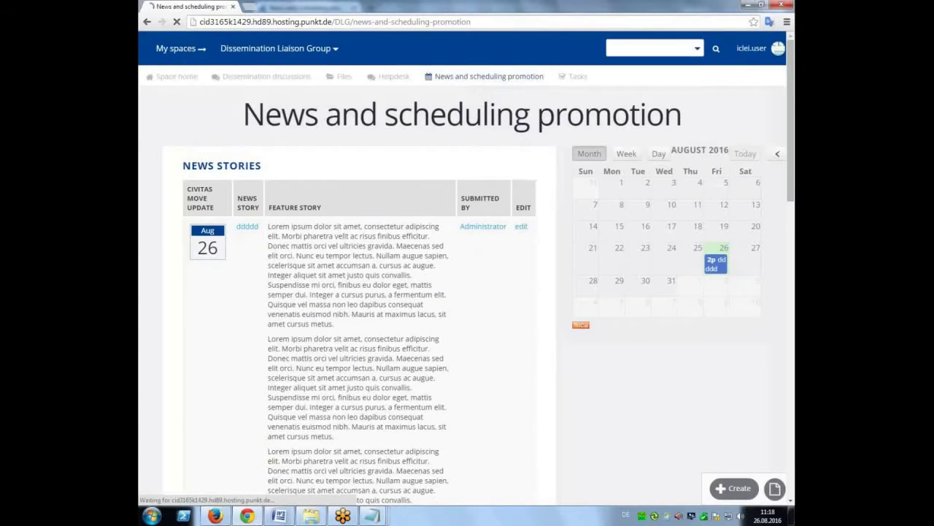
left_click(734, 488)
left_click(702, 454)
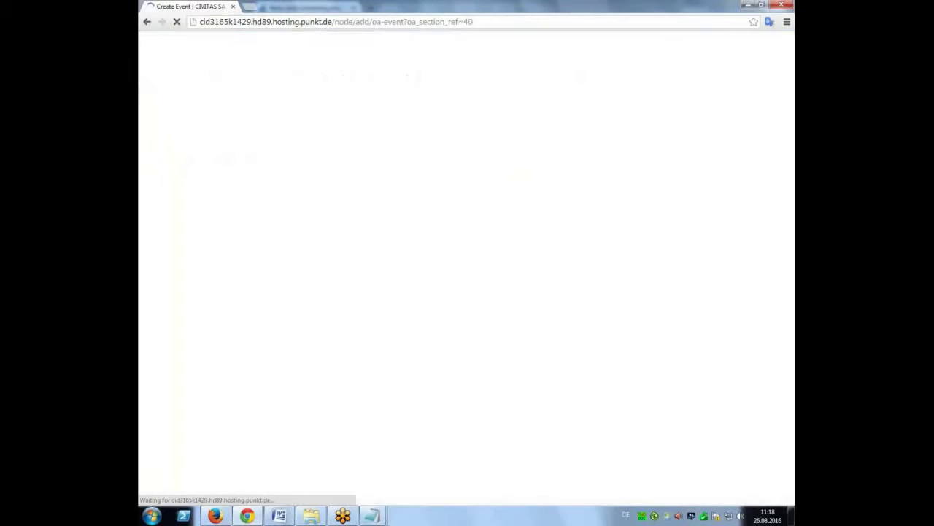
mouse_move(372, 516)
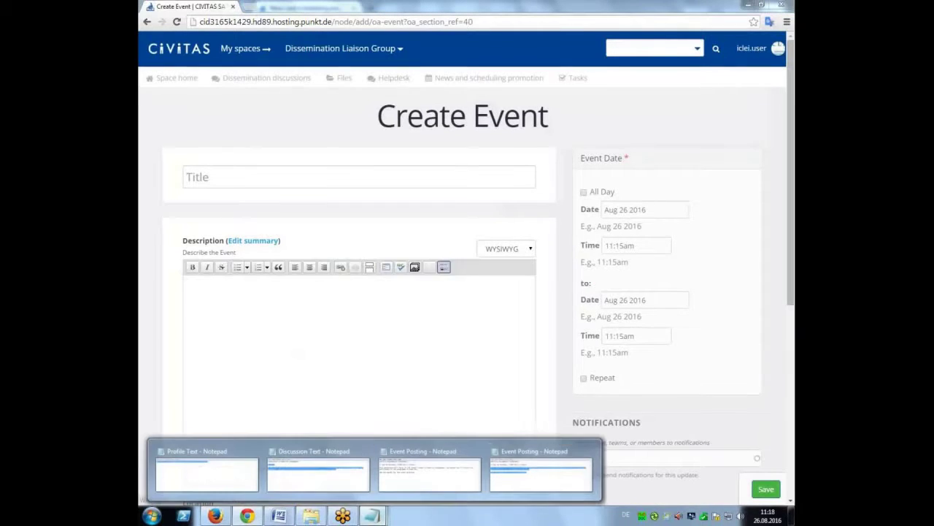
left_click(431, 468)
left_click_drag(363, 297, 210, 286)
key("ctrl+c")
left_click(292, 177)
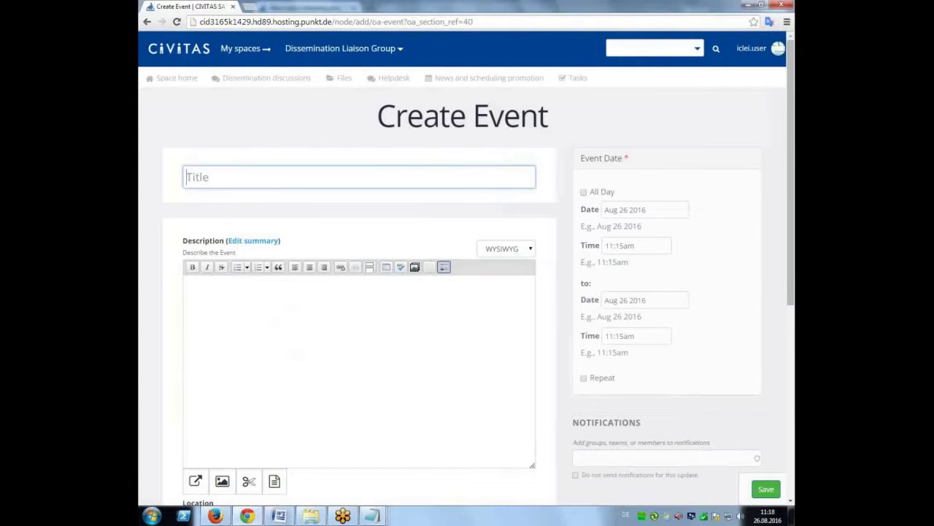
key("ctrl+v")
Copy the two conference description paragraphs from the Event Posting note into the event's description.
mouse_move(372, 516)
left_click(427, 468)
left_click_drag(406, 342, 239, 322)
key("ctrl+c")
left_click(203, 319)
key("ctrl+v")
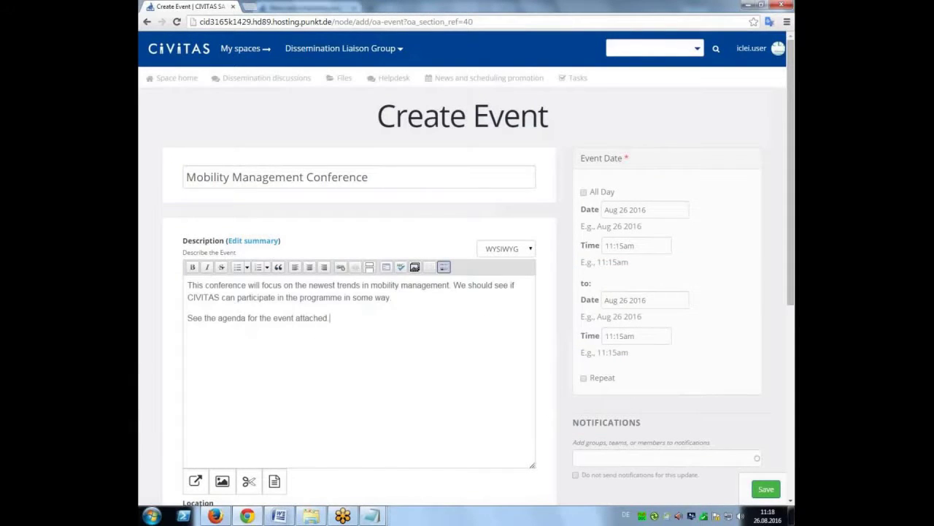
Attach agenda.pdf from the user's own files to the event.
scroll(154, 371, "down", 5)
left_click(214, 380)
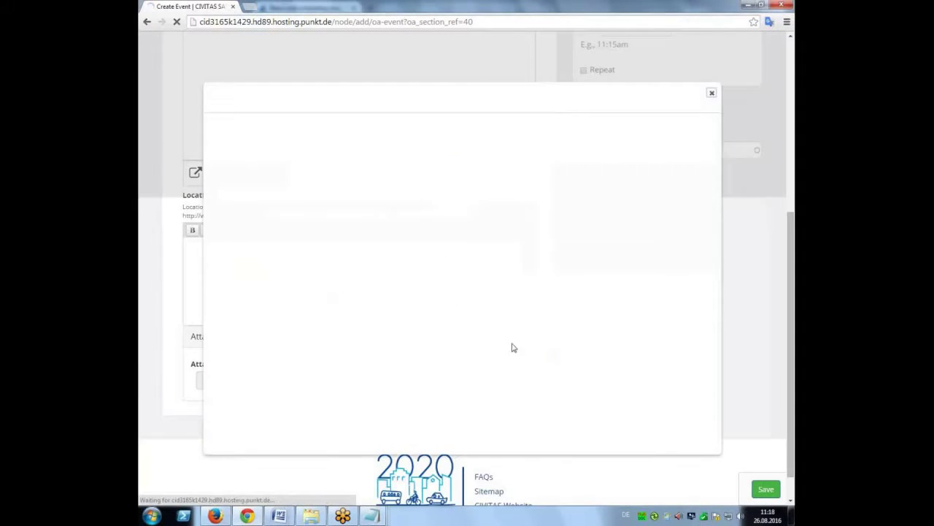
left_click(687, 128)
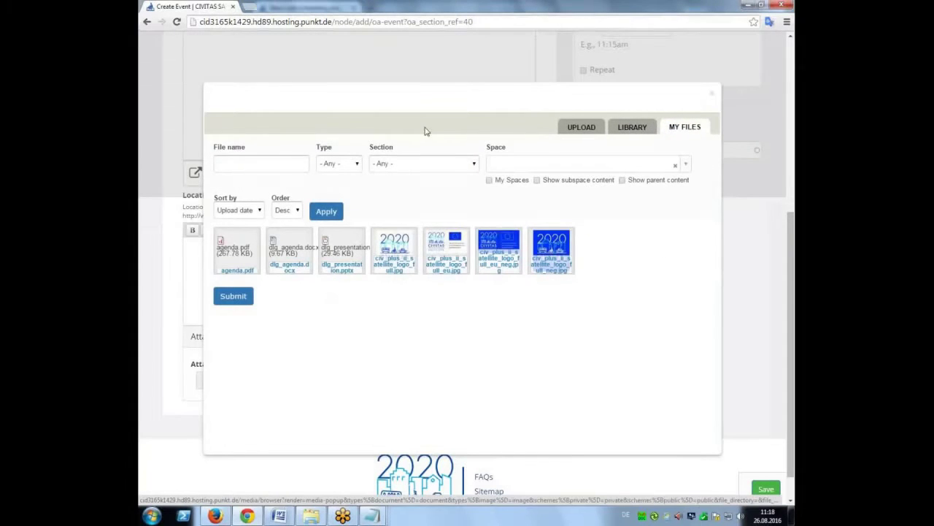
left_click(229, 248)
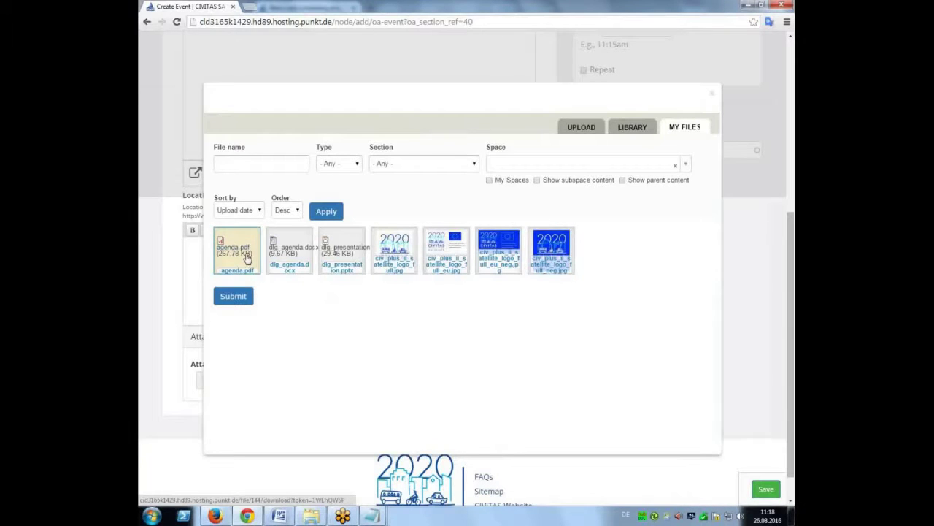
left_click(232, 297)
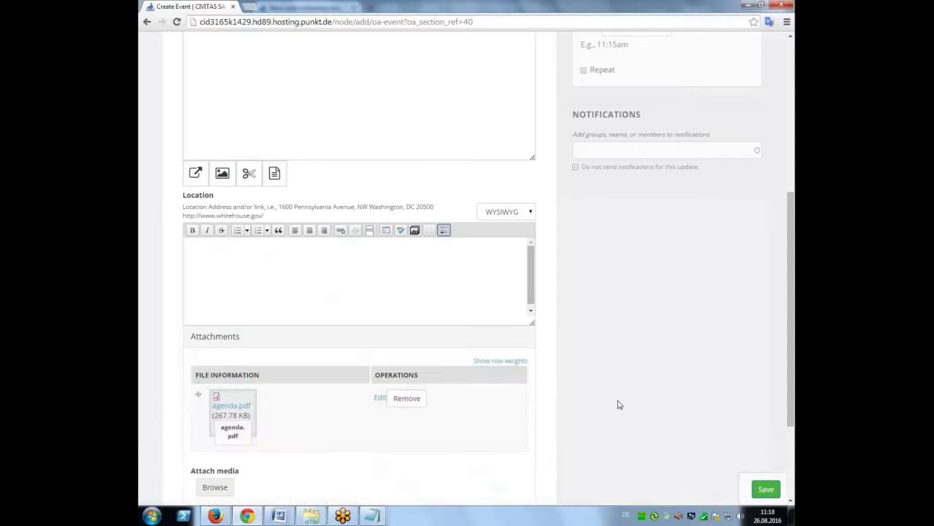
Copy the venue address from the Event Posting note into the event's location.
scroll(617, 402, "up", 3)
scroll(617, 403, "up", 1)
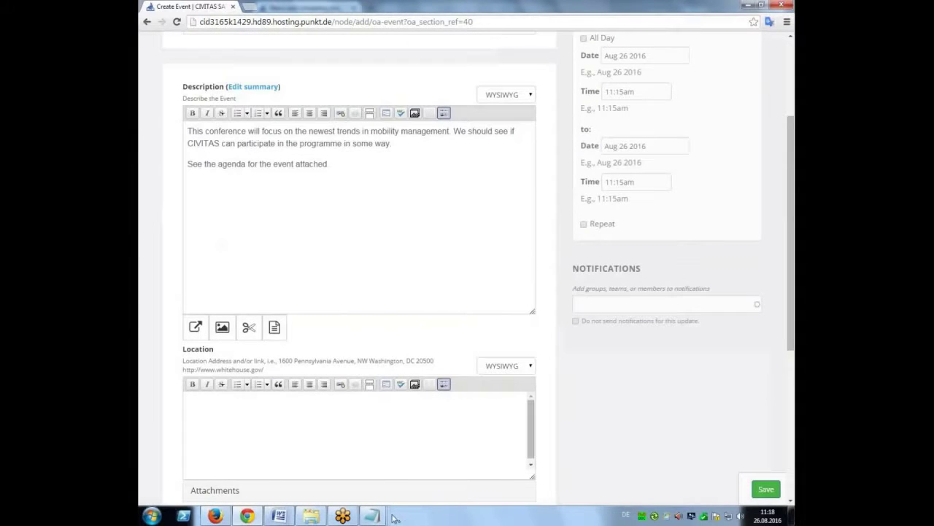
mouse_move(391, 517)
left_click(541, 473)
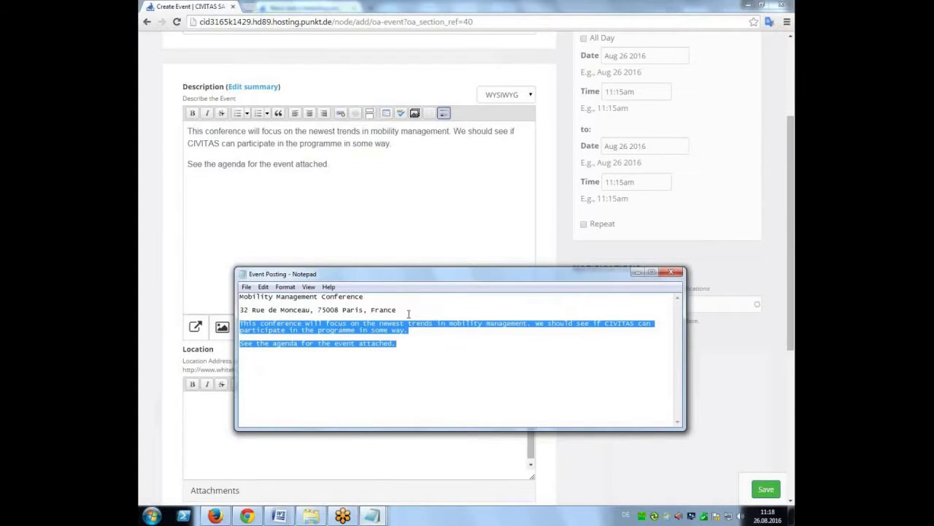
left_click_drag(396, 310, 238, 310)
left_click(405, 448)
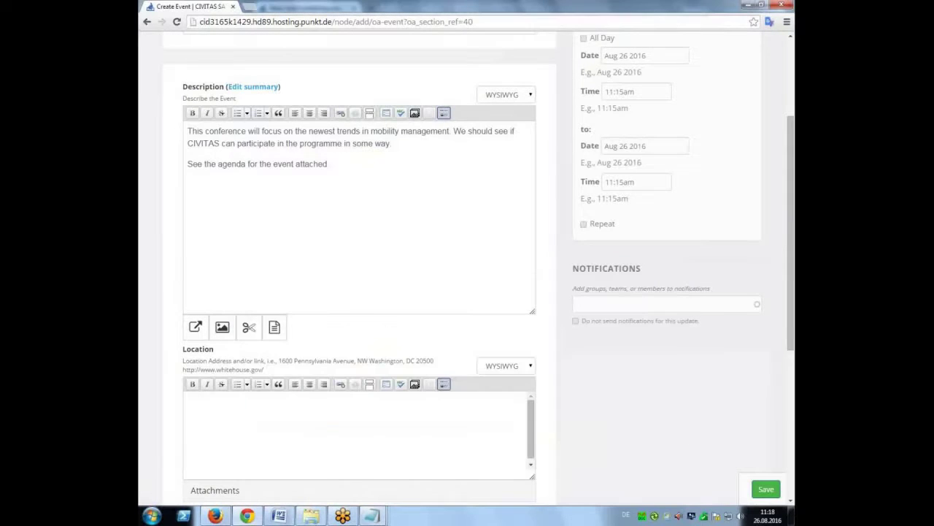
key("ctrl+v")
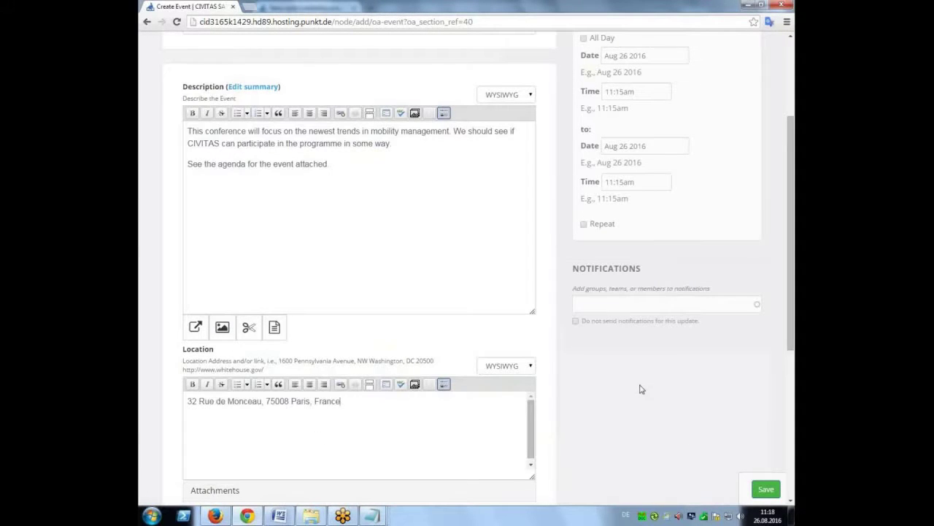
Set the event date to Sep 14 2016 and make it an all-day event.
scroll(604, 413, "up", 1)
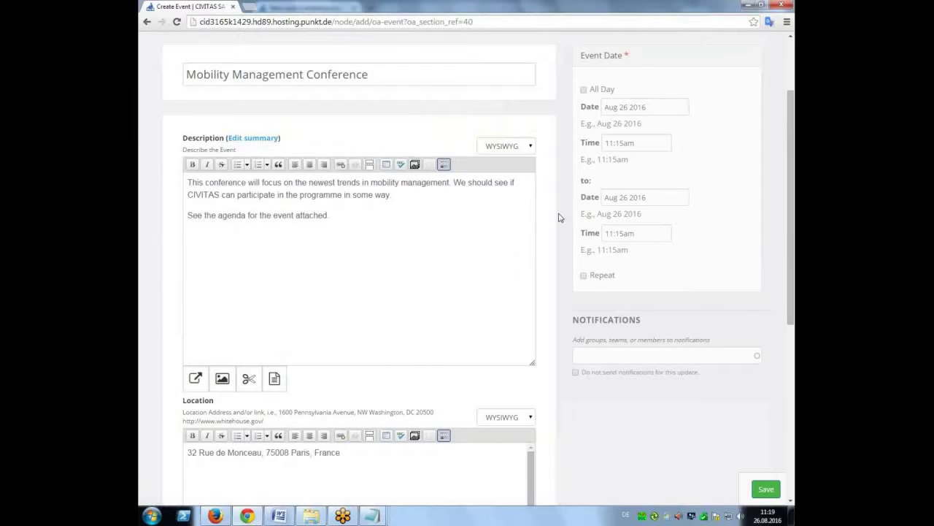
scroll(555, 232, "up", 1)
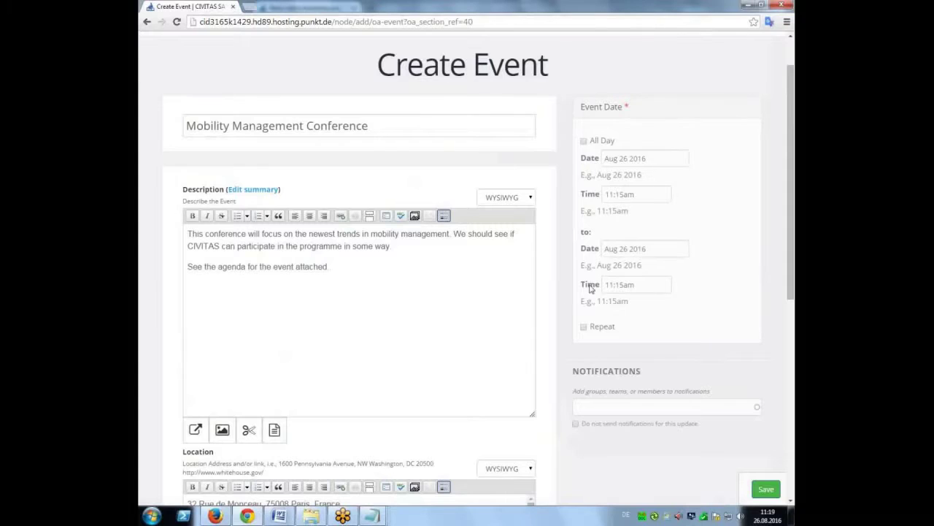
left_click(649, 160)
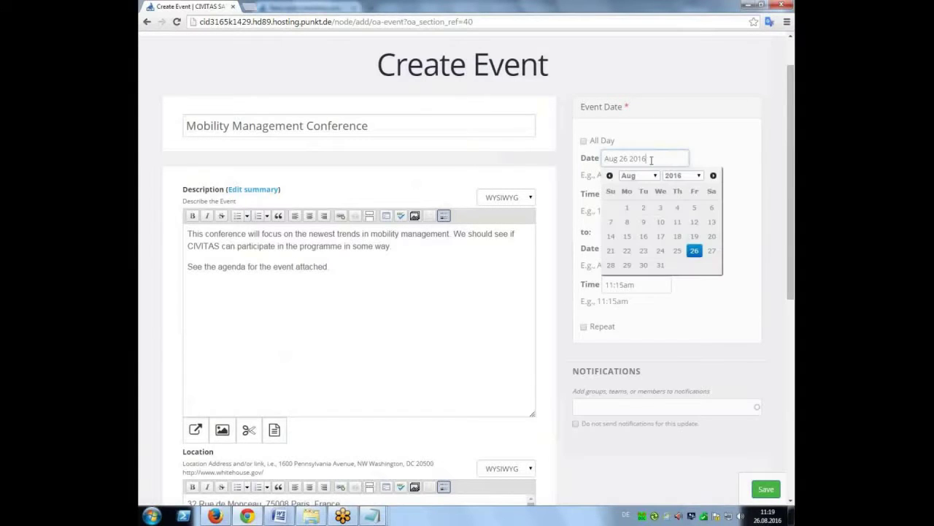
left_click(714, 175)
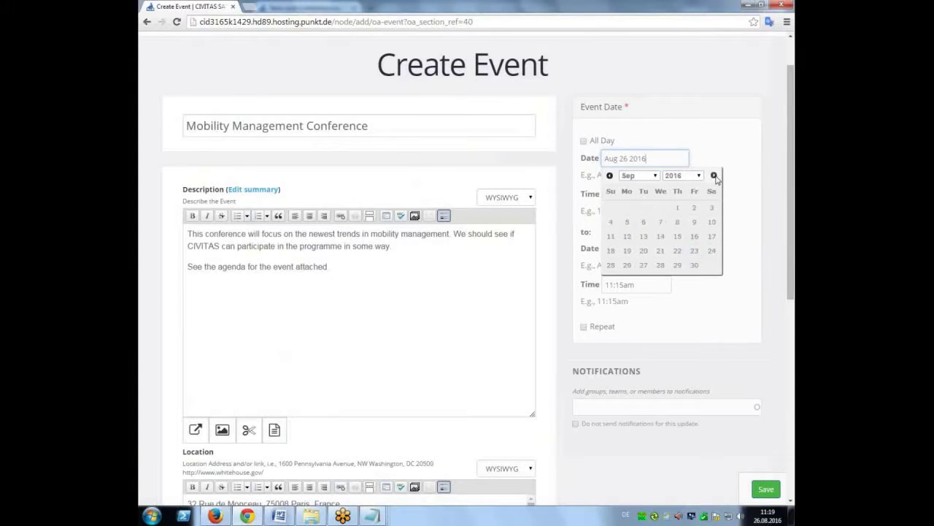
left_click(660, 236)
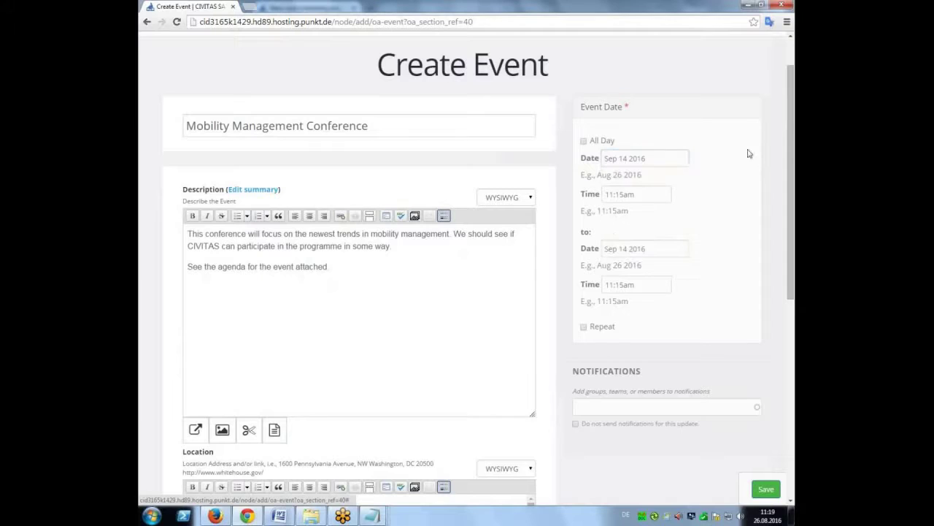
left_click(583, 142)
scroll(756, 225, "down", 1)
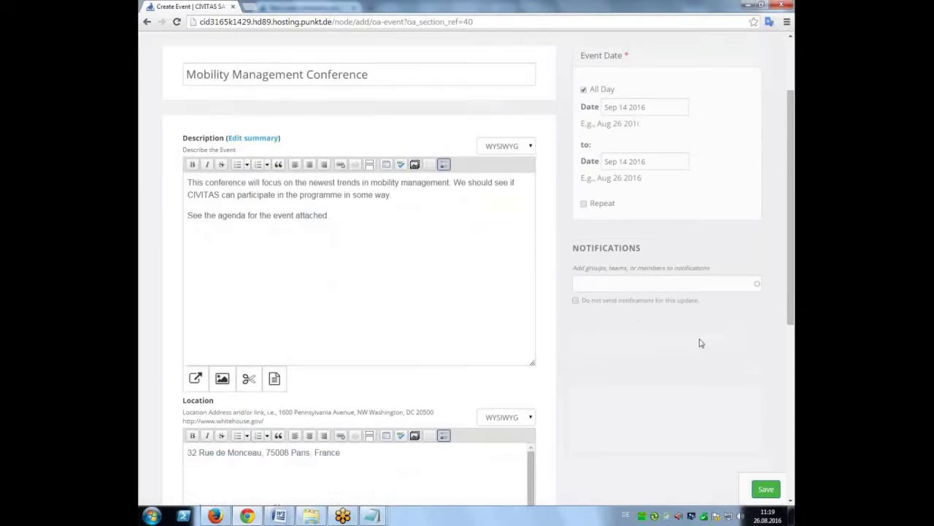
Add a single member by name to the event's notifications and save the event.
left_click(639, 283)
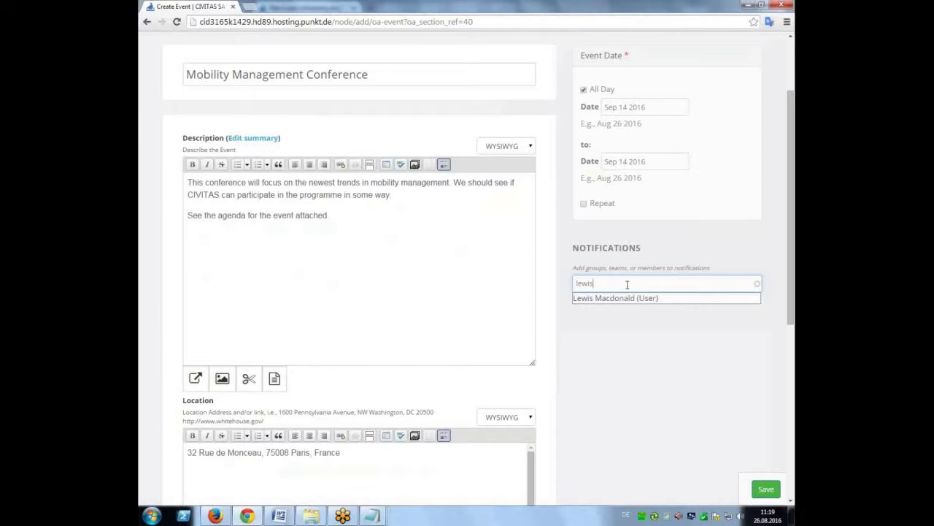
left_click(606, 298)
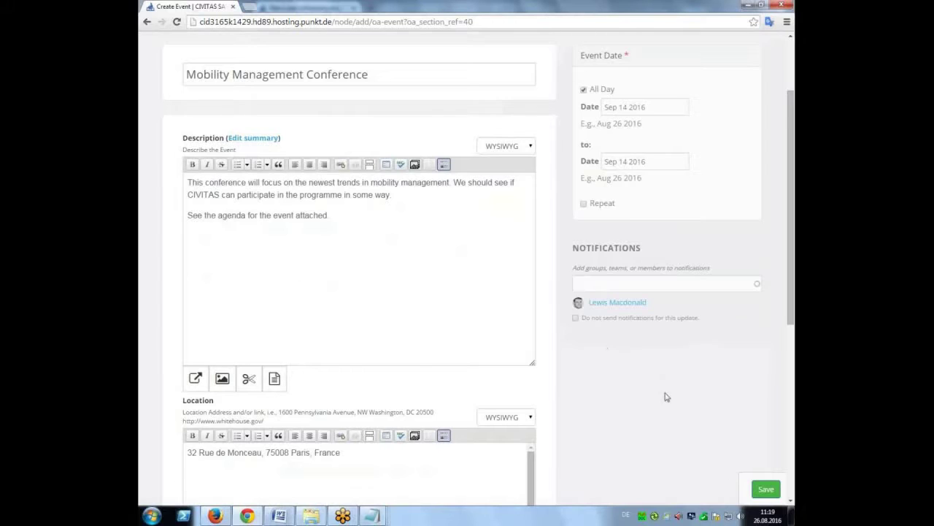
scroll(679, 409, "down", 1)
left_click(762, 491)
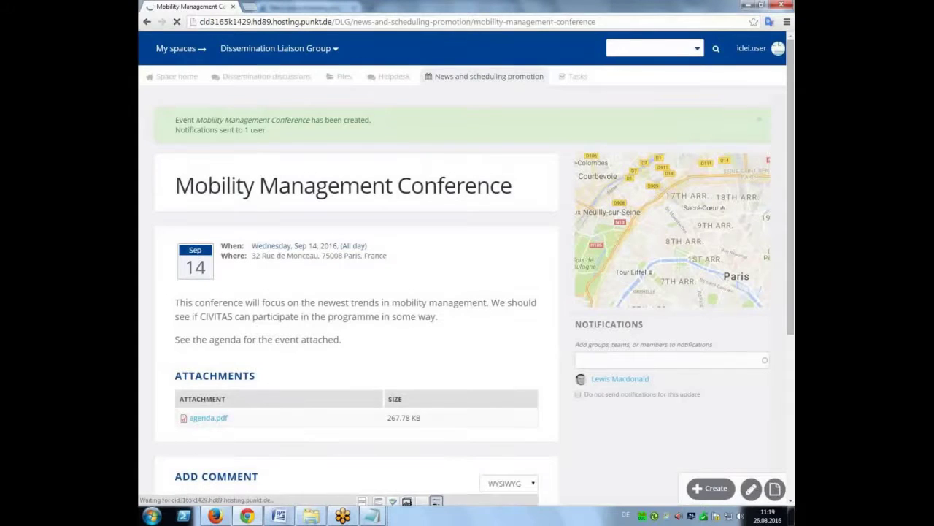
scroll(317, 273, "down", 1)
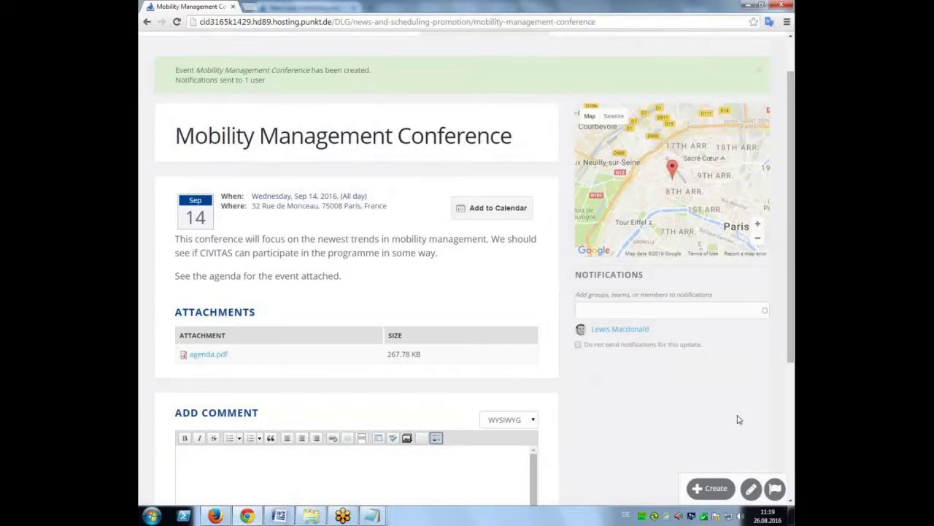
Zoom in on the map of the saved event to examine the venue's location.
scroll(737, 419, "up", 1)
scroll(691, 232, "up", 3)
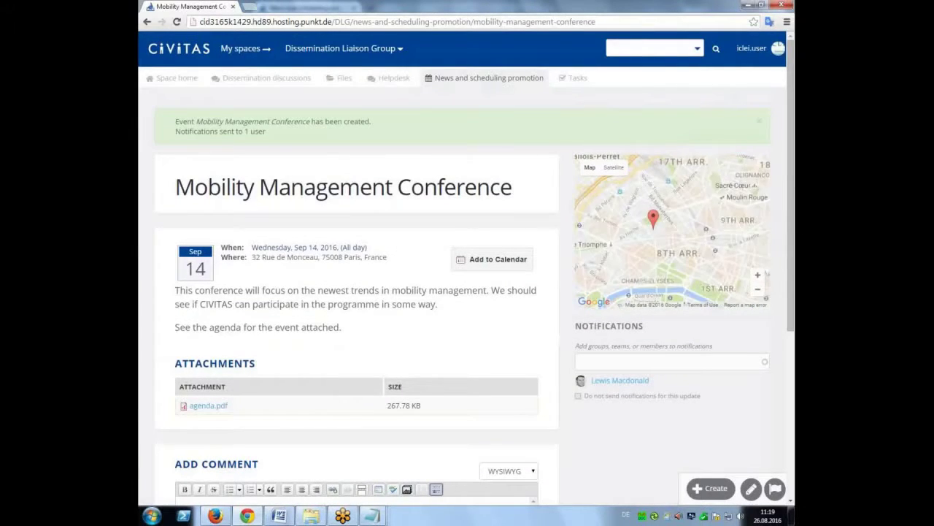
scroll(642, 227, "up", 1)
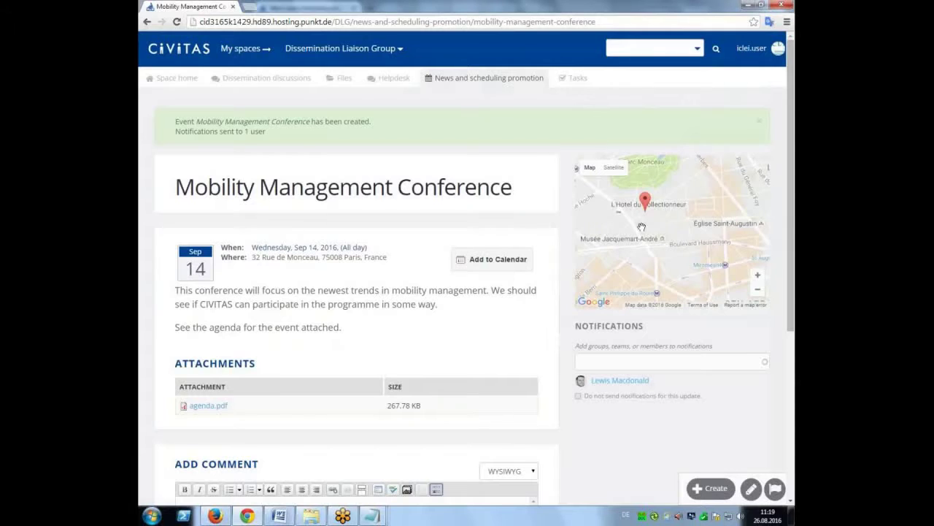
scroll(641, 227, "up", 1)
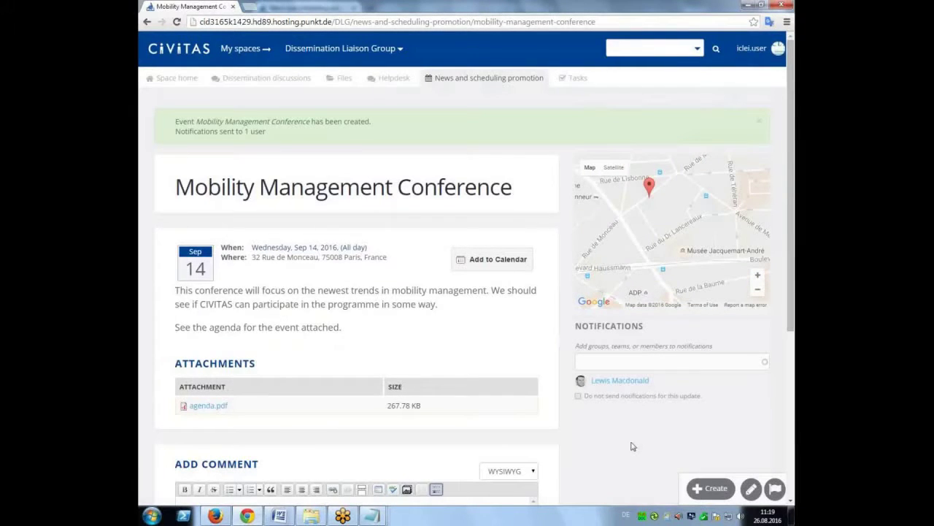
Switch to Firefox and open the original event from the Mobility Management Conference notification in the Gmail inbox.
left_click(217, 516)
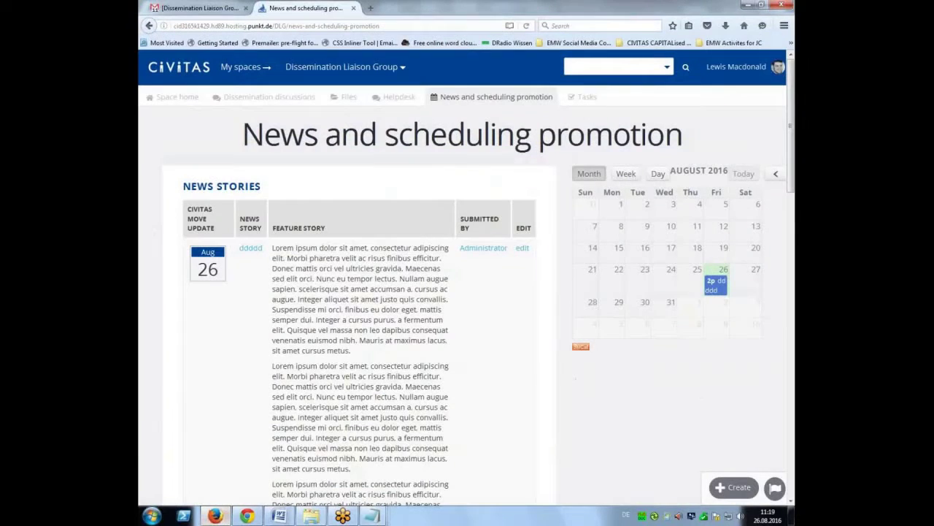
left_click(200, 9)
left_click(172, 140)
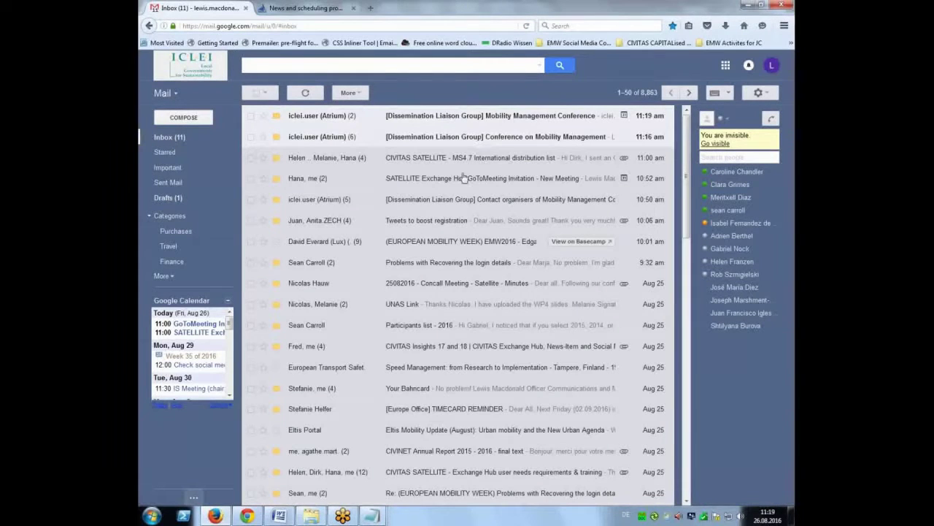
left_click(513, 119)
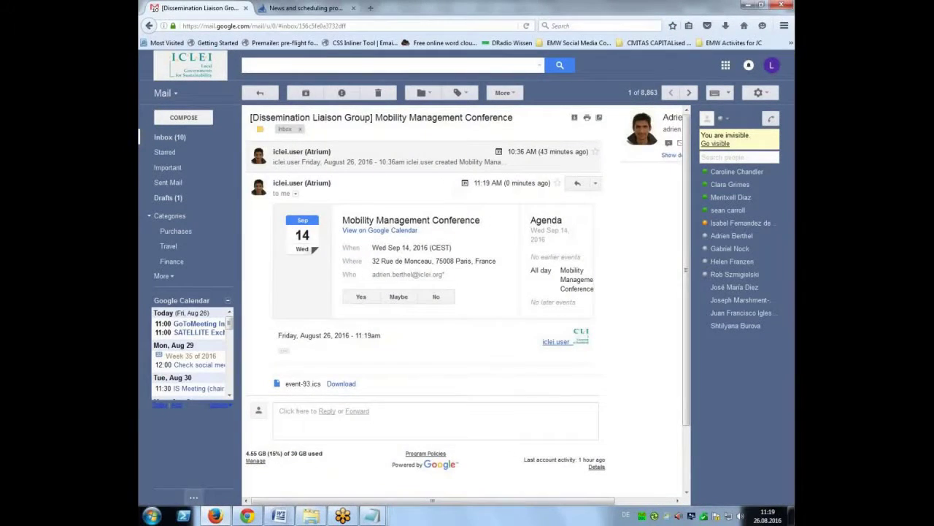
scroll(480, 320, "down", 1)
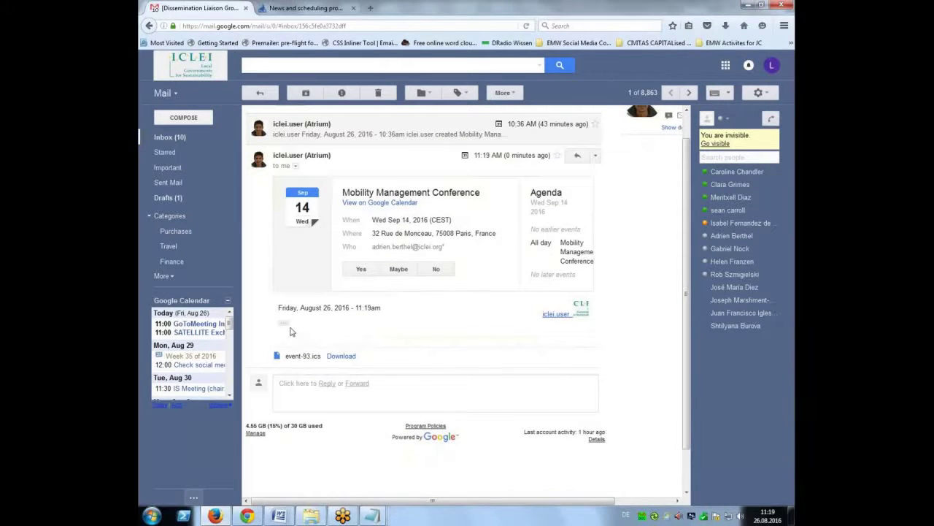
scroll(496, 321, "down", 1)
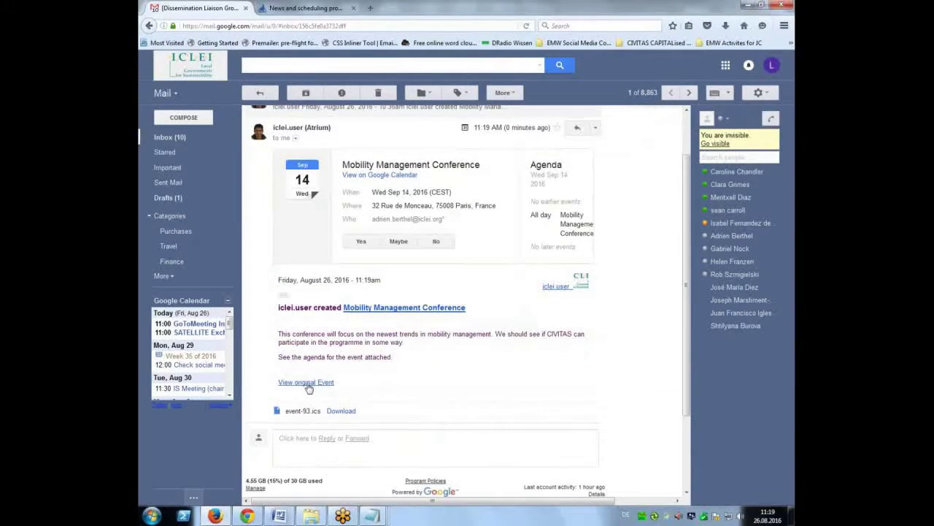
left_click(332, 380)
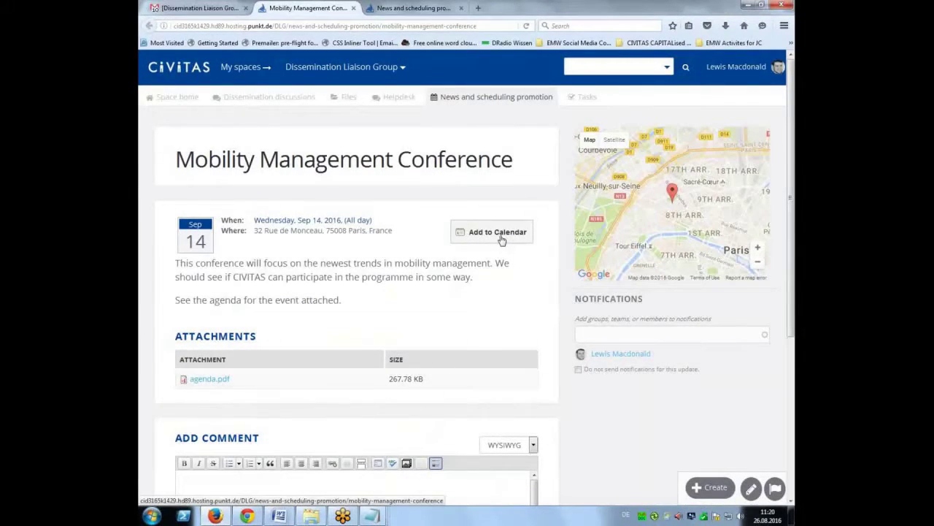
Look at the calendar services offered for adding the event, and close the event page.
left_click(501, 238)
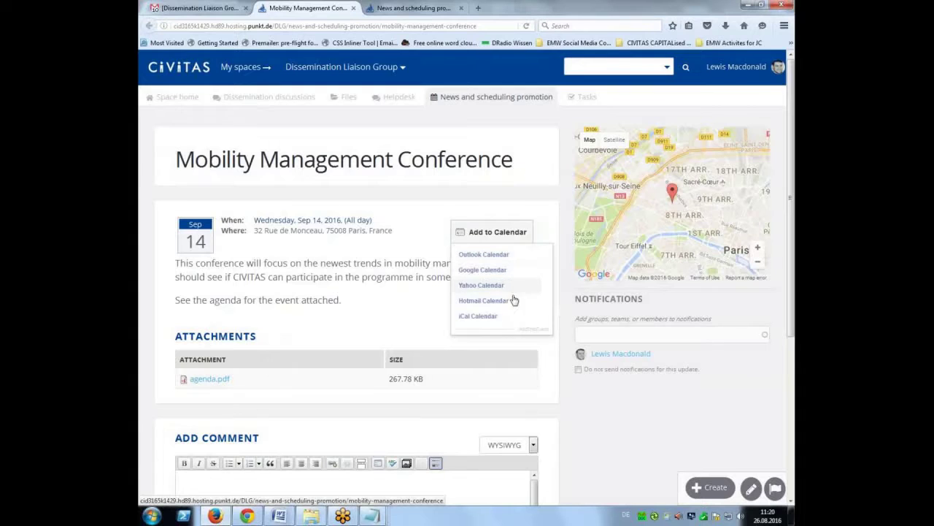
left_click(375, 271)
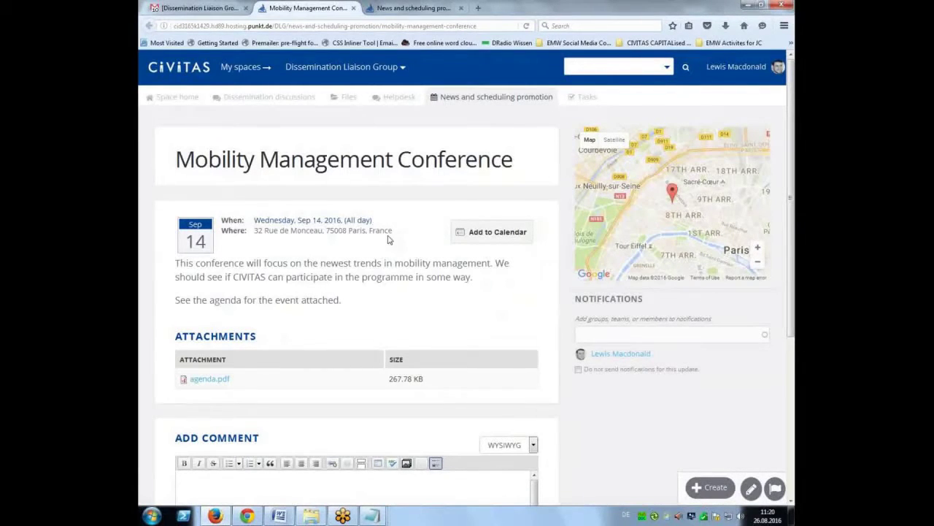
left_click(353, 8)
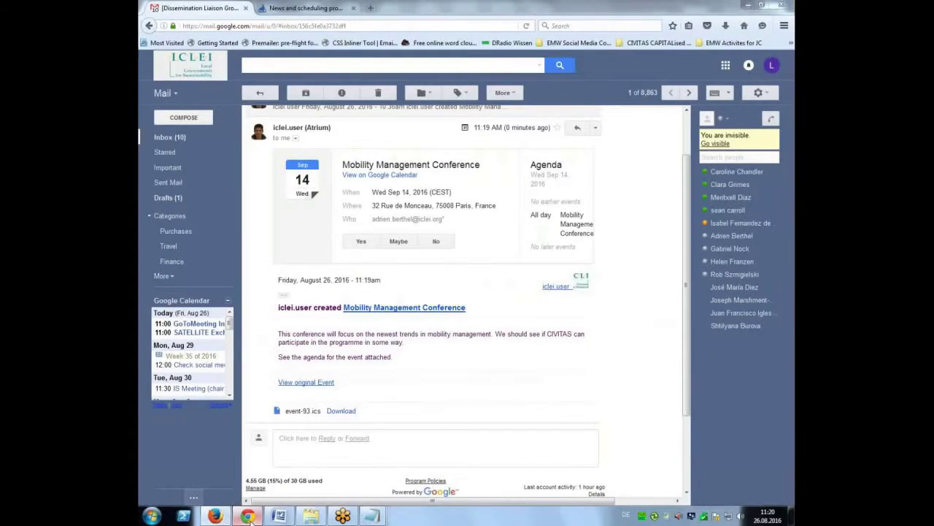
Switch to Chrome and start a new task in the Dissemination Liaison Group's Tasks section.
left_click(248, 515)
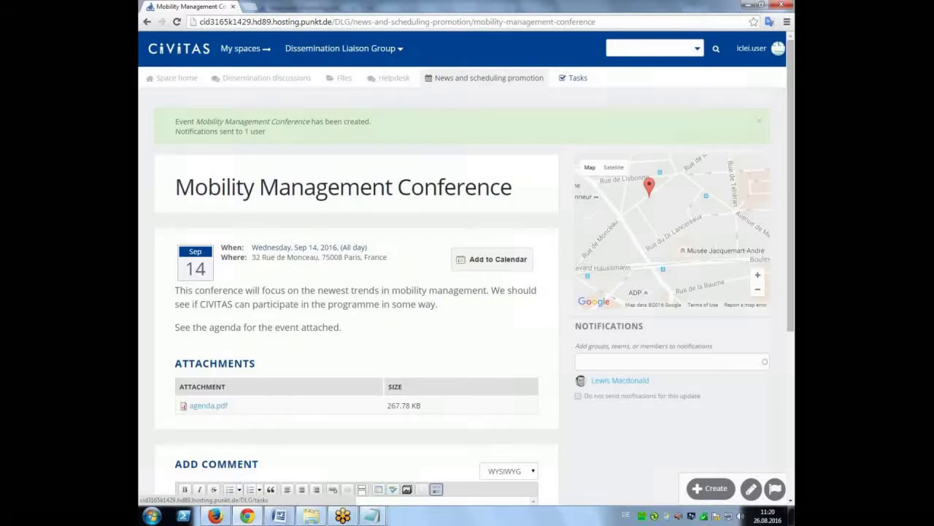
left_click(573, 80)
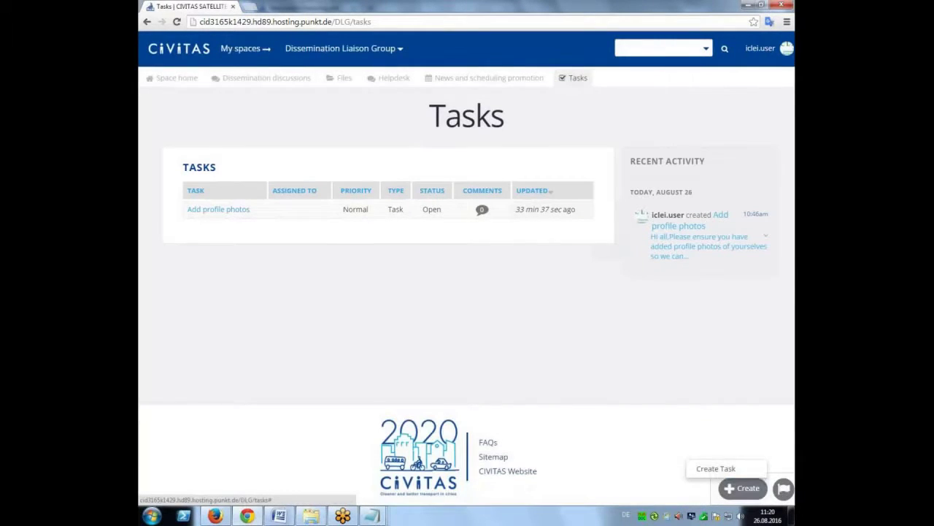
left_click(730, 467)
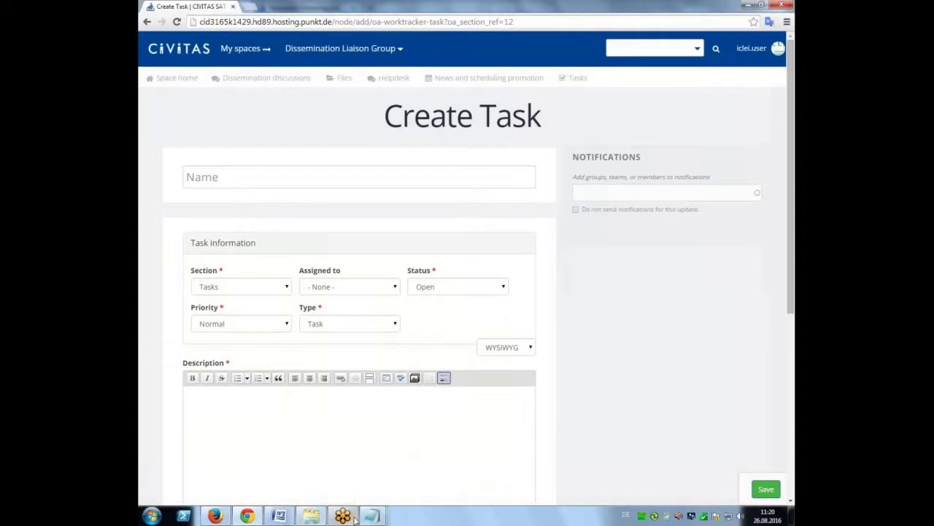
Copy the title "Contact organisers of Mobility Management Conference" from the Task Description note in the Tasks folder into the task name.
scroll(601, 354, "down", 1)
left_click(311, 516)
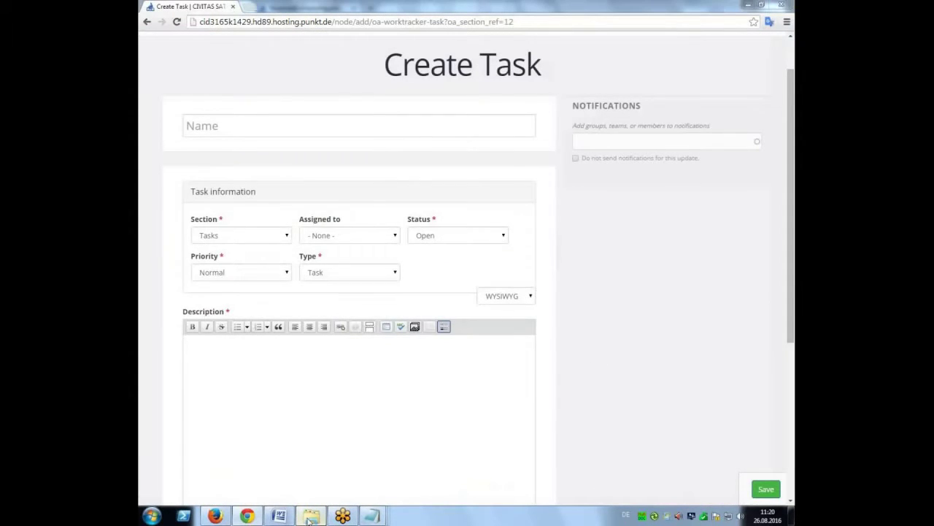
left_click(510, 190)
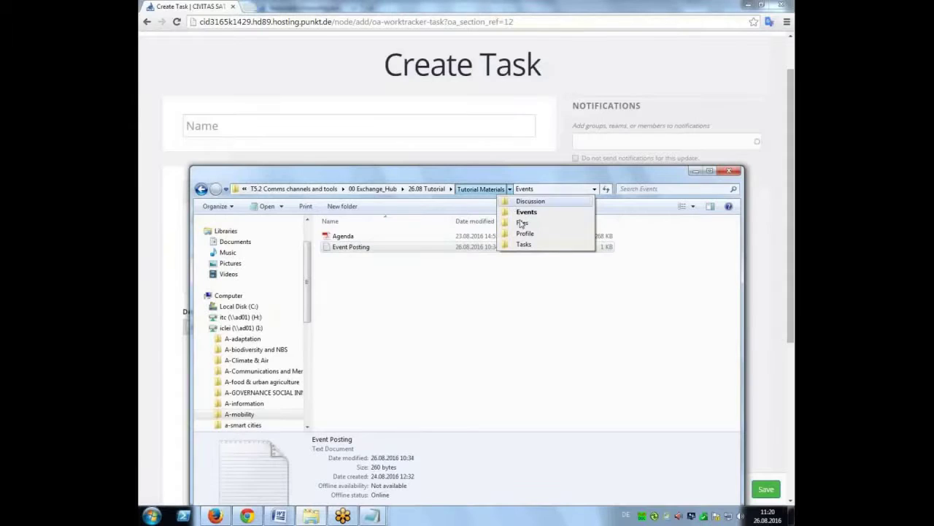
left_click(524, 245)
left_click(511, 236)
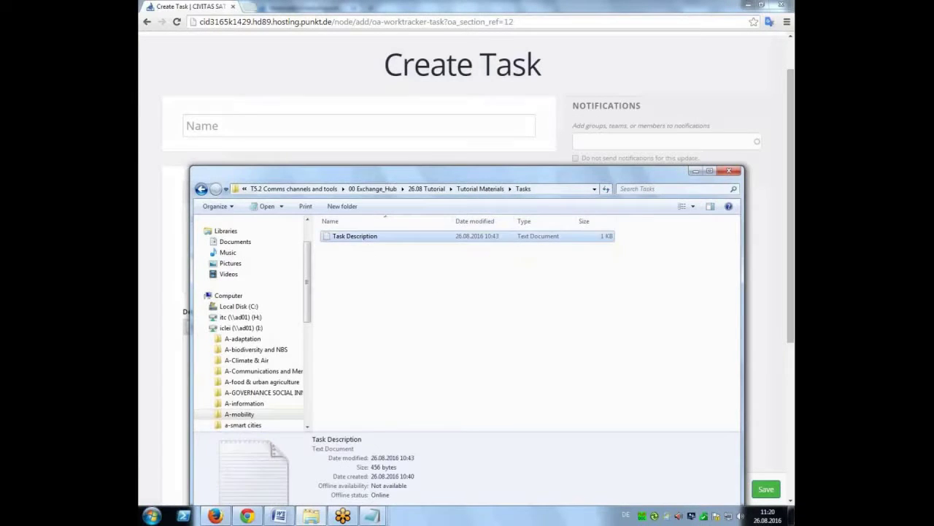
double_click(511, 236)
left_click_drag(474, 297, 198, 297)
key("ctrl+c")
left_click(198, 146)
left_click(199, 126)
key("ctrl+v")
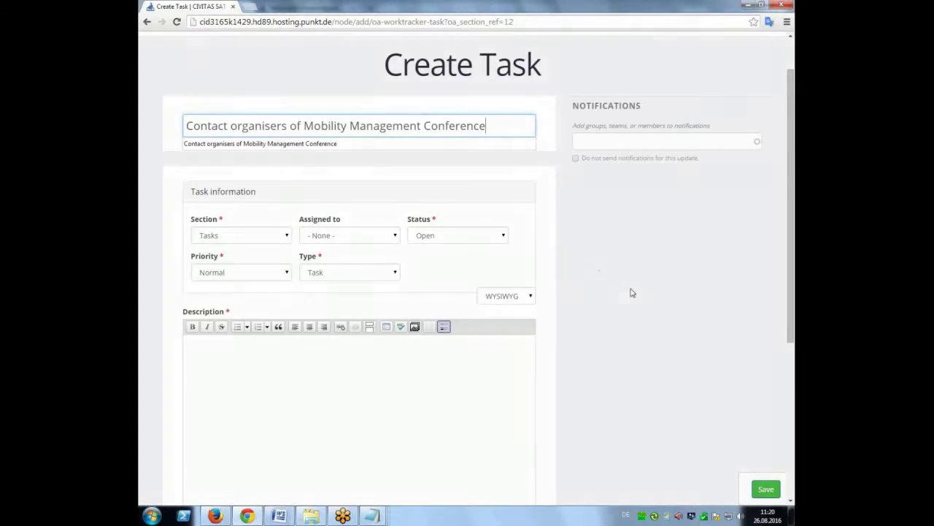
Assign the task to the group member who received the event notification.
scroll(407, 210, "down", 1)
left_click(385, 186)
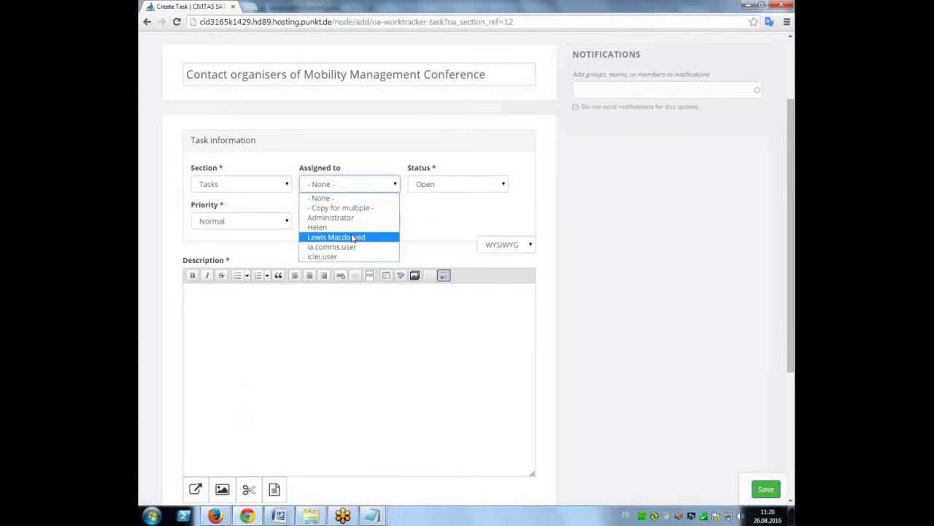
left_click(353, 238)
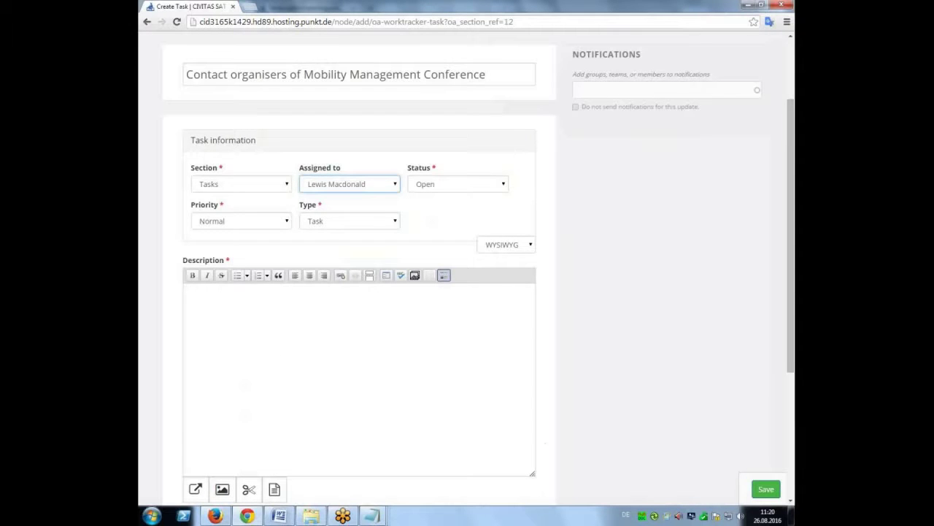
Copy the request to contact the conference organisers from the Task Description note into the task description.
mouse_move(372, 515)
left_click(652, 478)
left_click_drag(529, 363, 400, 335)
left_click_drag(515, 316, 241, 311)
left_click(188, 321)
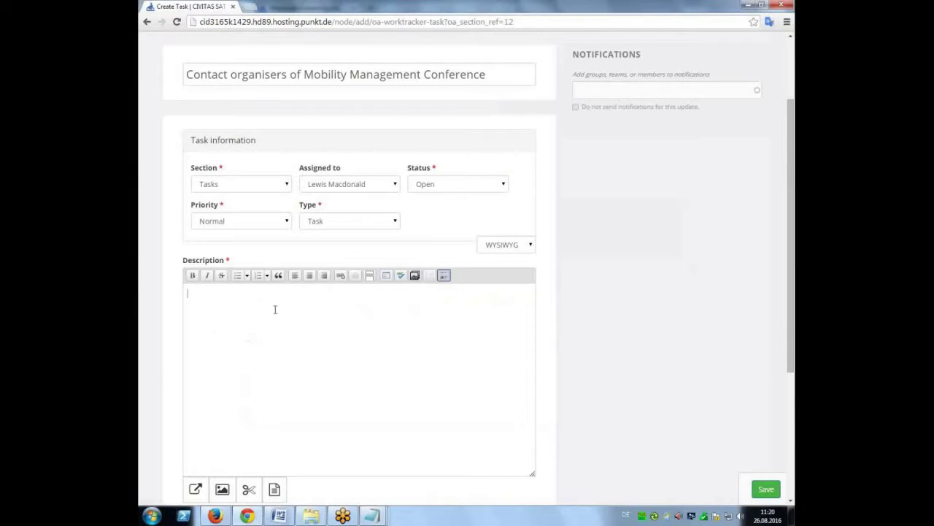
key("ctrl+v")
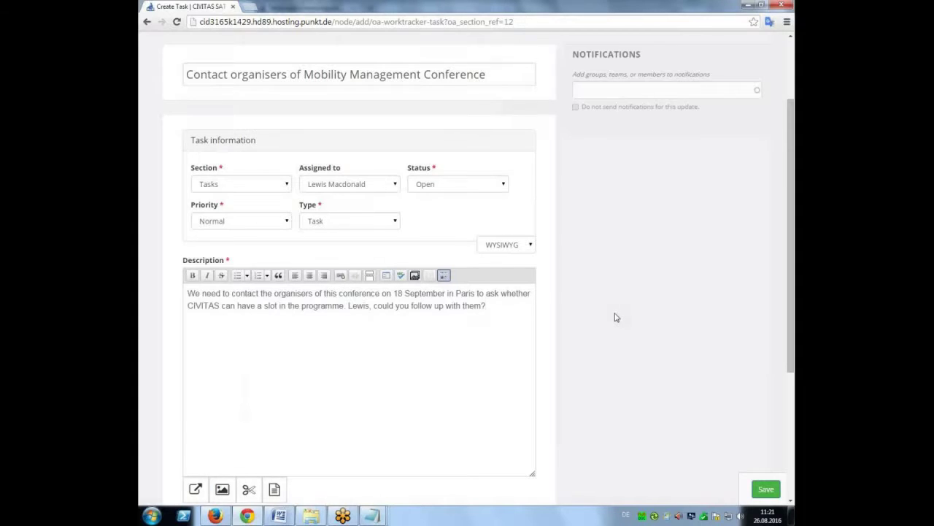
Link the words "this conference" in the description to the Mobility Management Conference event, searching for "mobility".
scroll(615, 316, "down", 1)
scroll(410, 325, "up", 1)
left_click_drag(381, 291, 353, 290)
left_click_drag(325, 292, 322, 292)
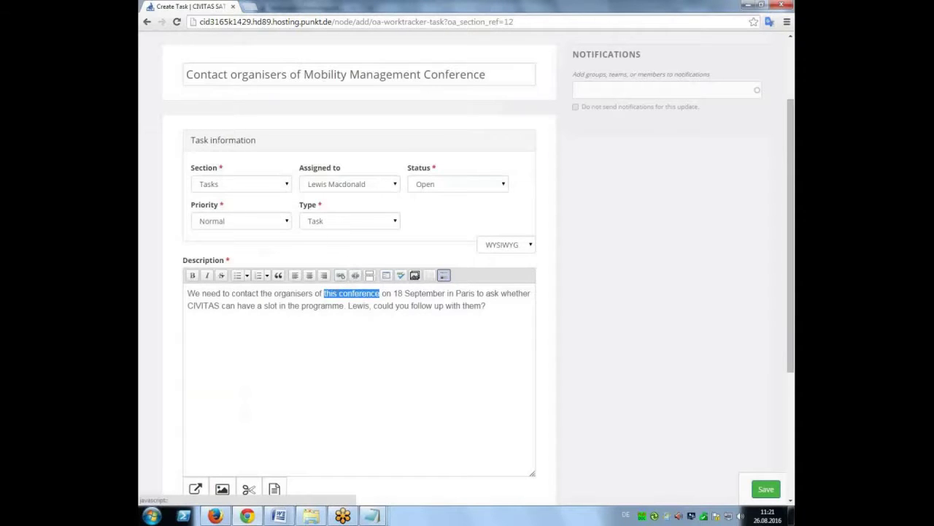
left_click(340, 276)
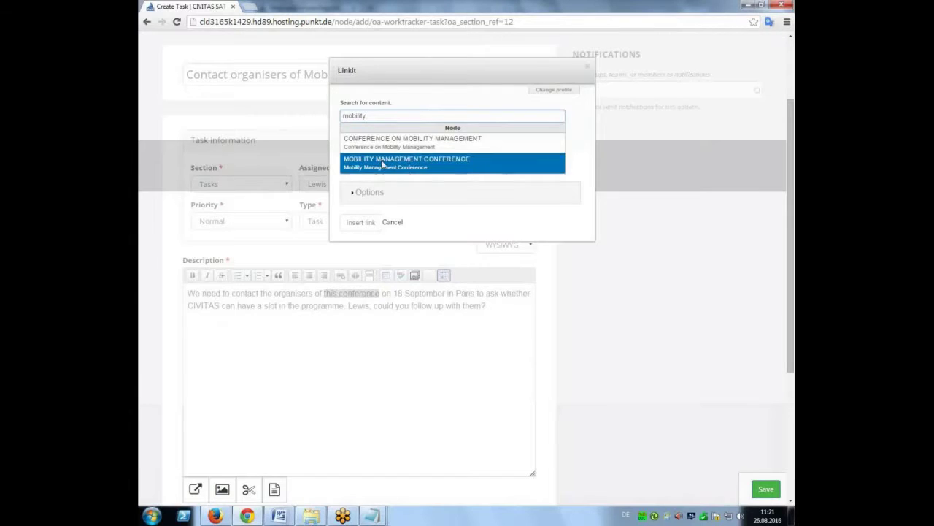
left_click(400, 162)
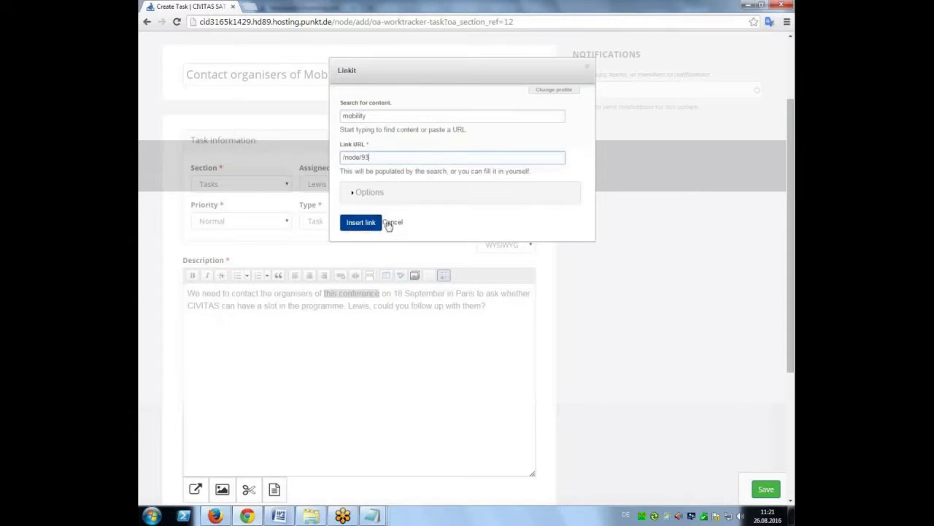
left_click(365, 224)
left_click(514, 304)
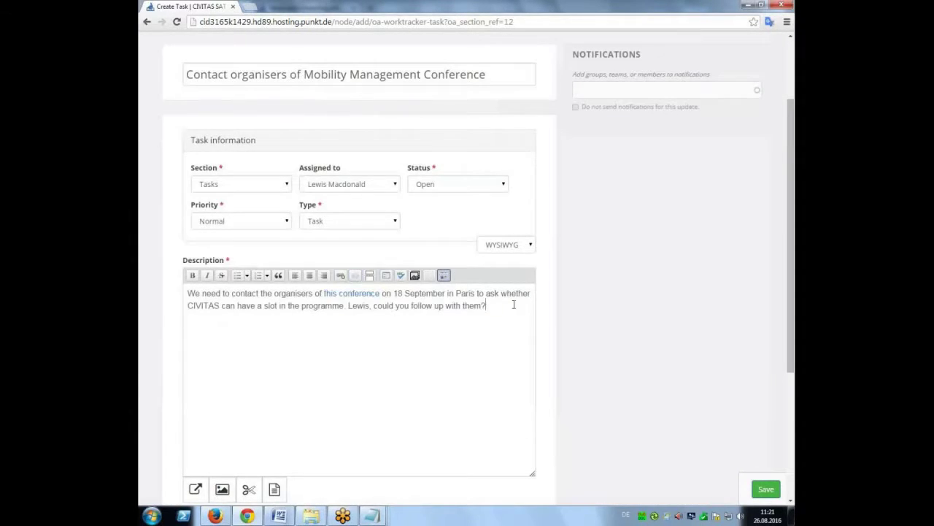
Review the task's attachment and notification sections without adding anything, and save the task.
scroll(500, 285, "down", 1)
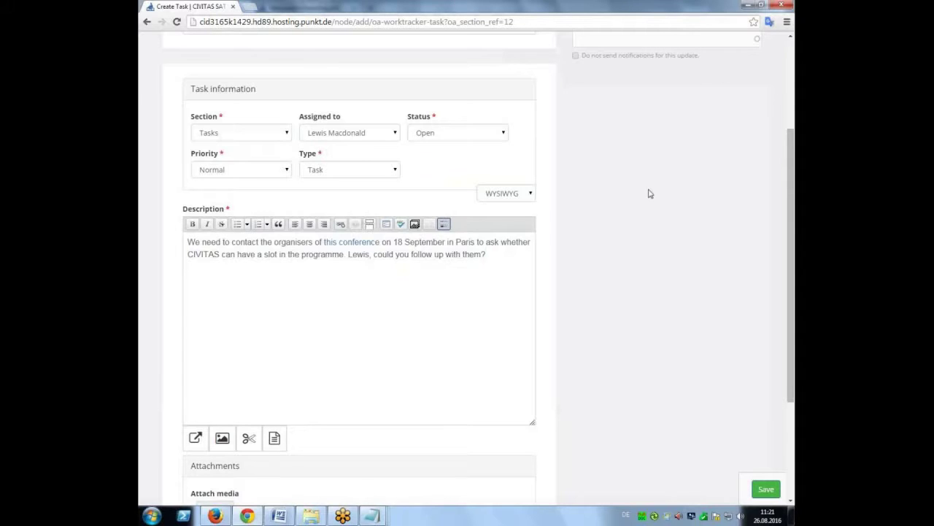
scroll(679, 248, "down", 2)
scroll(701, 314, "up", 3)
scroll(657, 325, "up", 2)
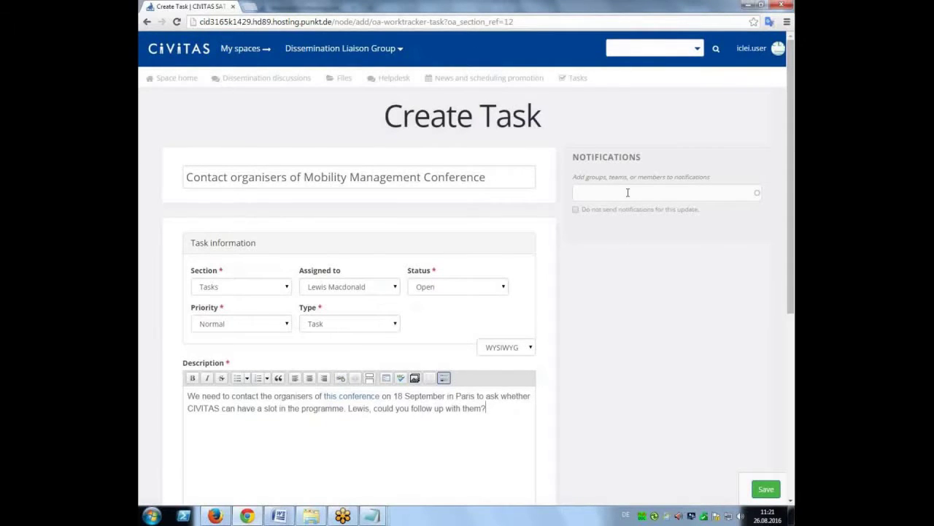
scroll(630, 289, "down", 2)
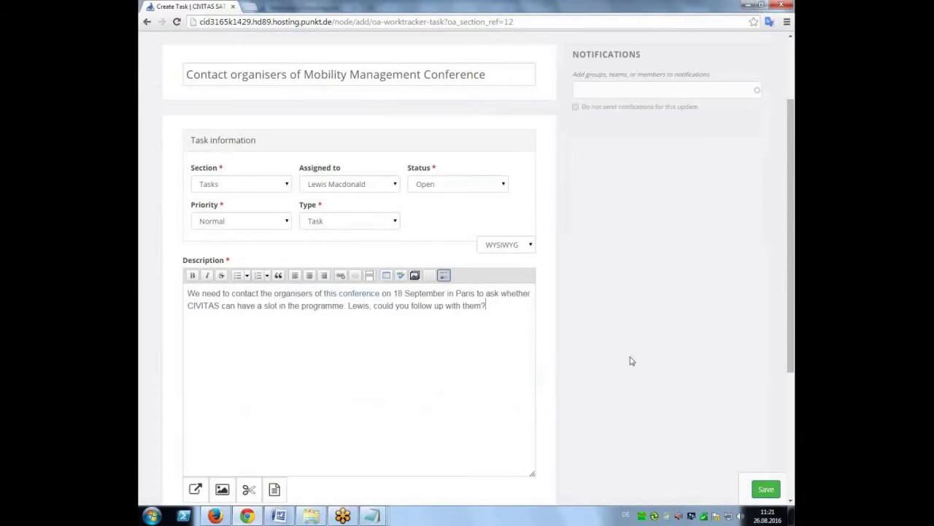
left_click(766, 490)
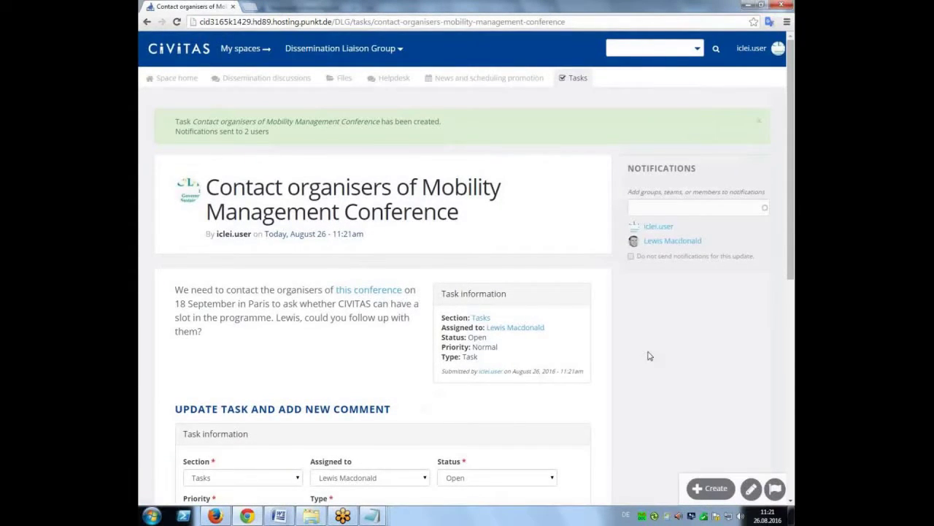
Switch to the assignee's mailbox in Firefox, read the full notification about the new task, and open the original task from it.
scroll(649, 356, "down", 1)
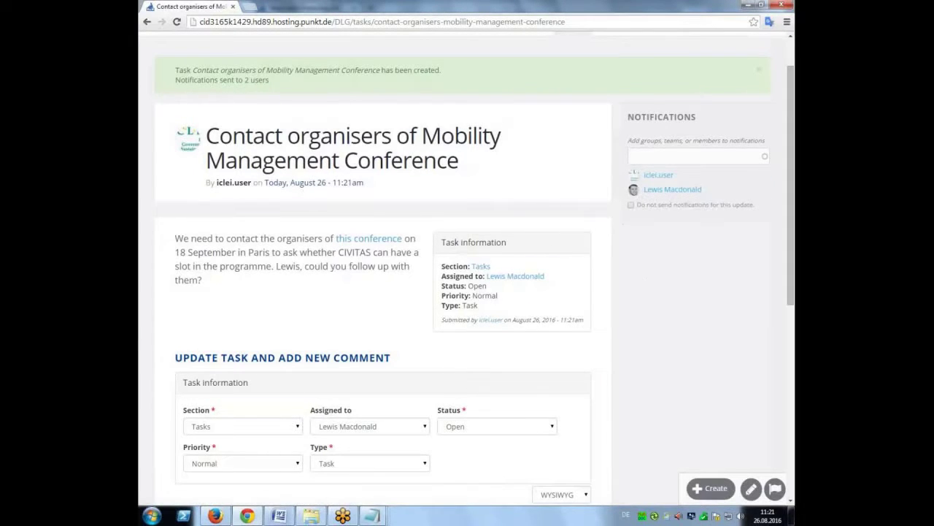
left_click(217, 517)
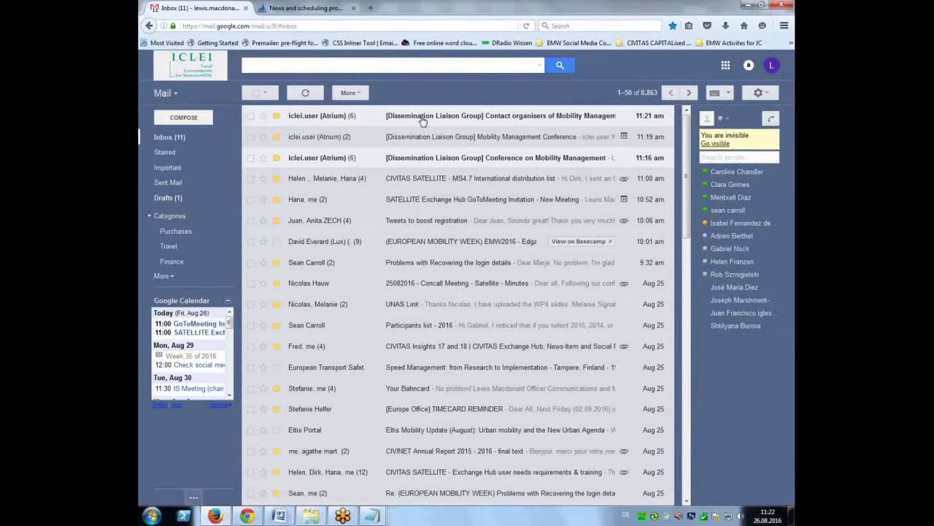
left_click(422, 115)
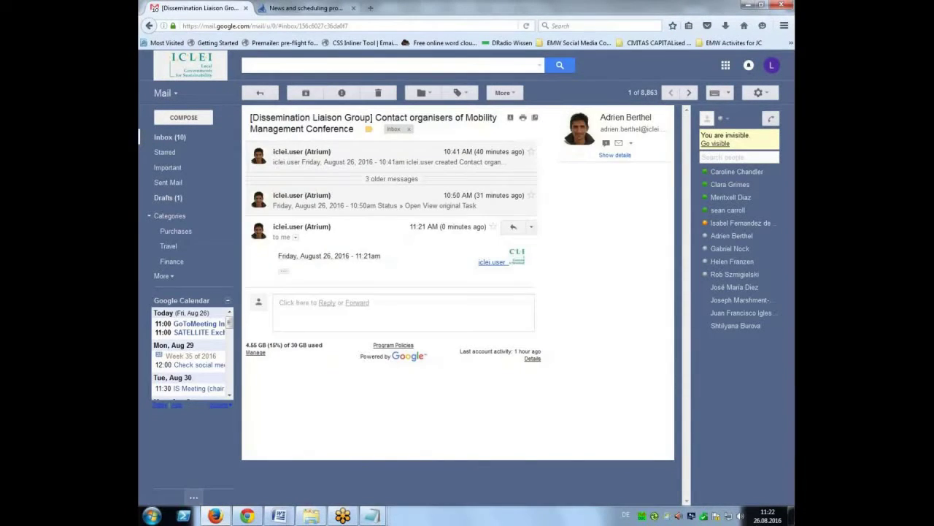
left_click(283, 271)
scroll(292, 307, "down", 1)
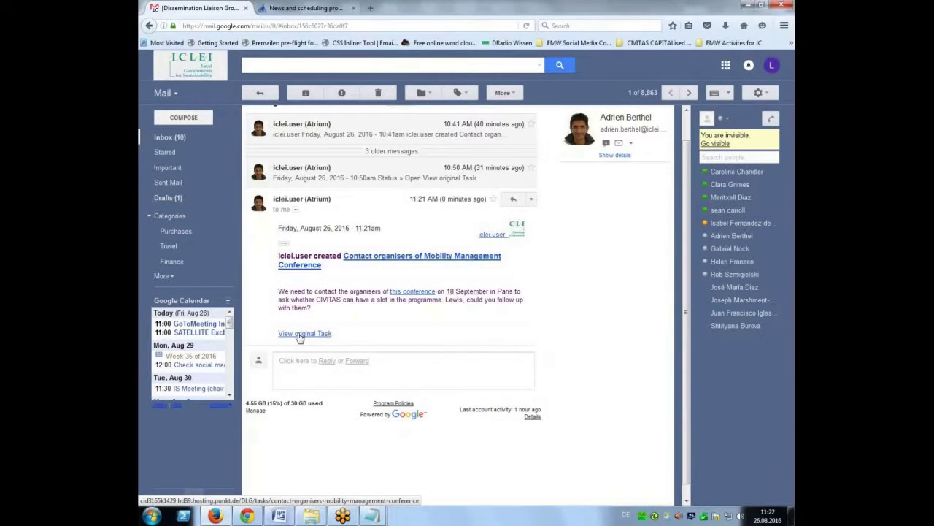
left_click(299, 334)
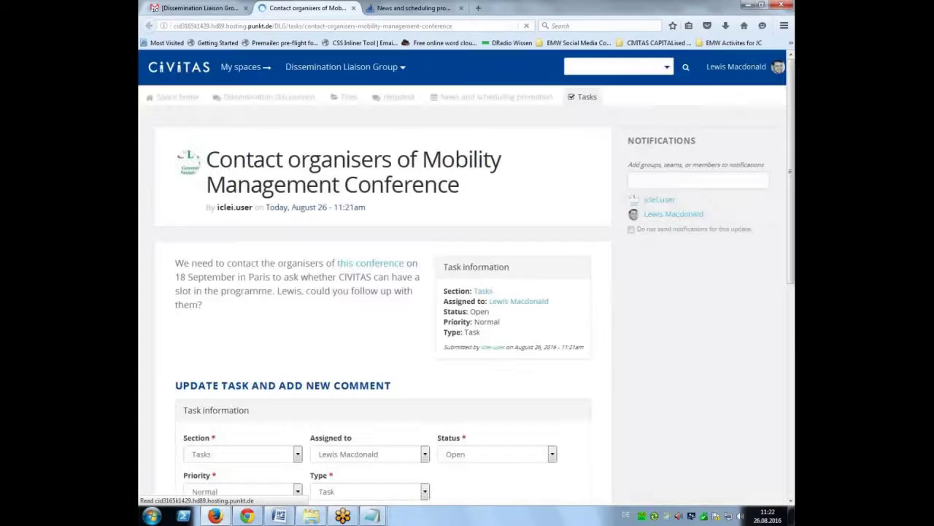
scroll(390, 240, "down", 5)
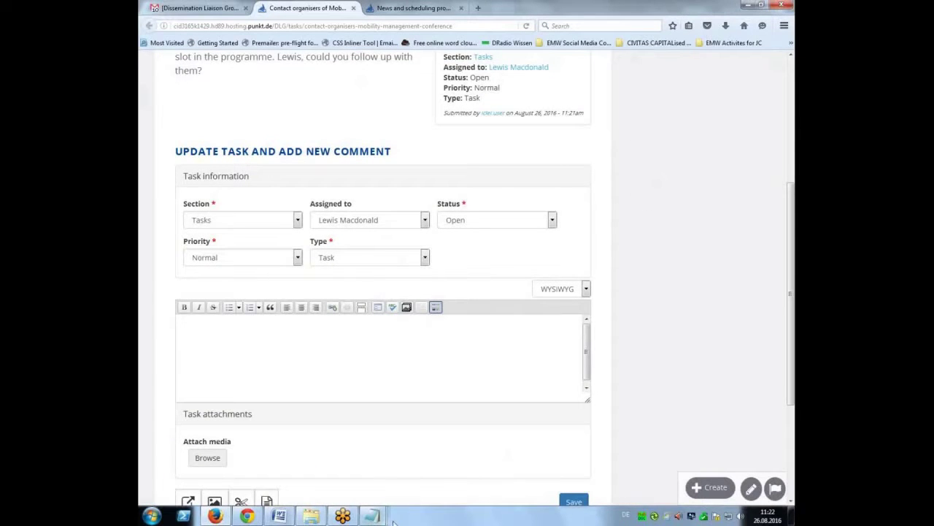
Copy the reply about the organisers accommodating a CIVITAS stand and short presentation from the Task Description note into a new task comment.
mouse_move(380, 516)
left_click(650, 470)
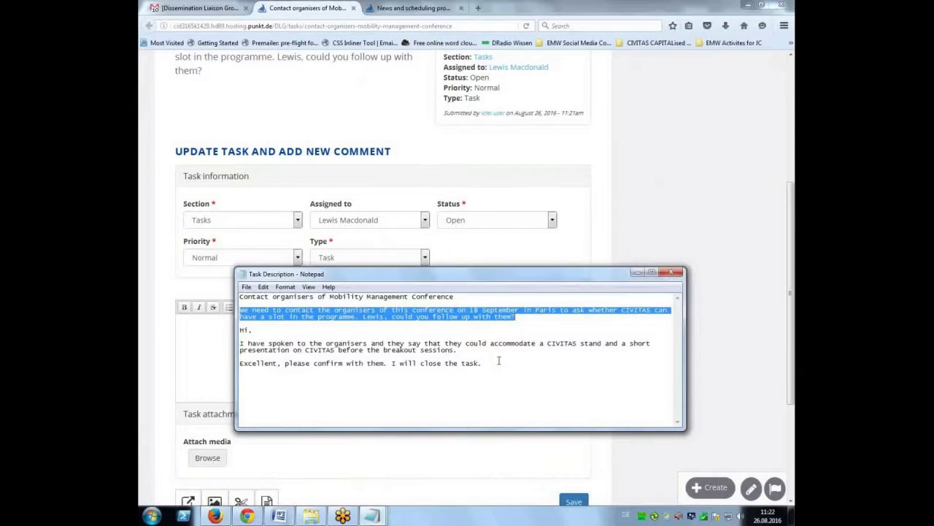
left_click_drag(458, 350, 219, 324)
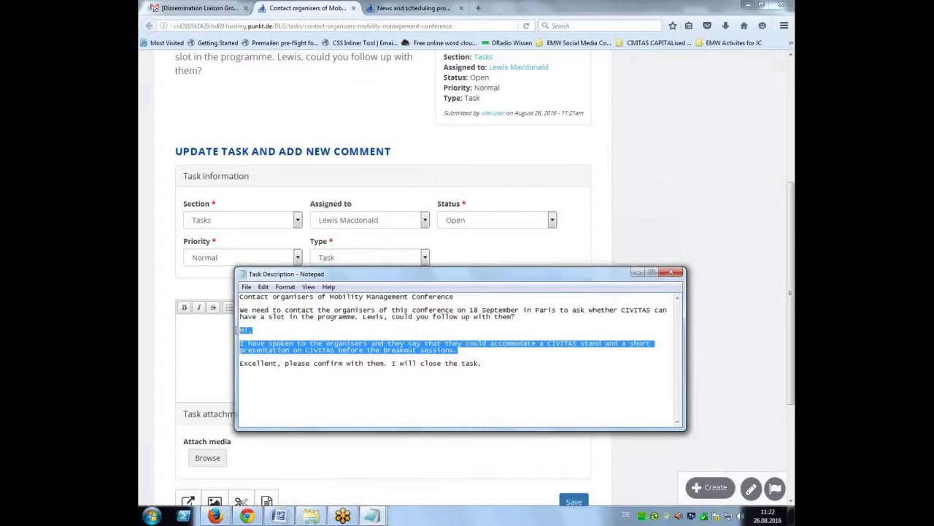
left_click(205, 353)
key("ctrl+v")
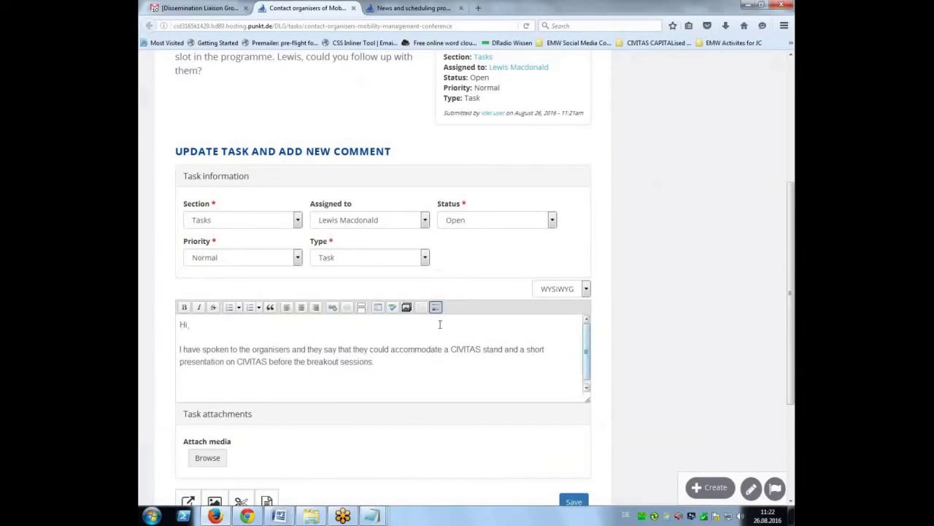
key("Return")
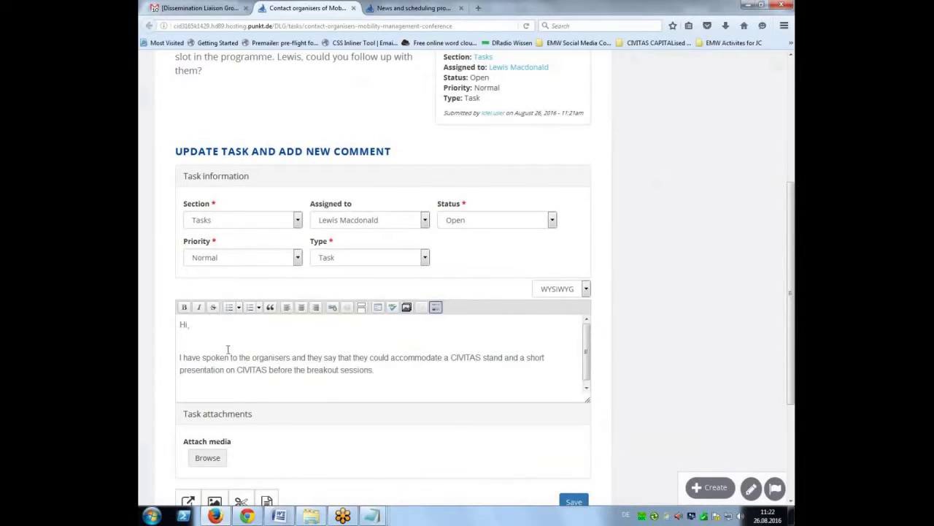
key("BackSpace")
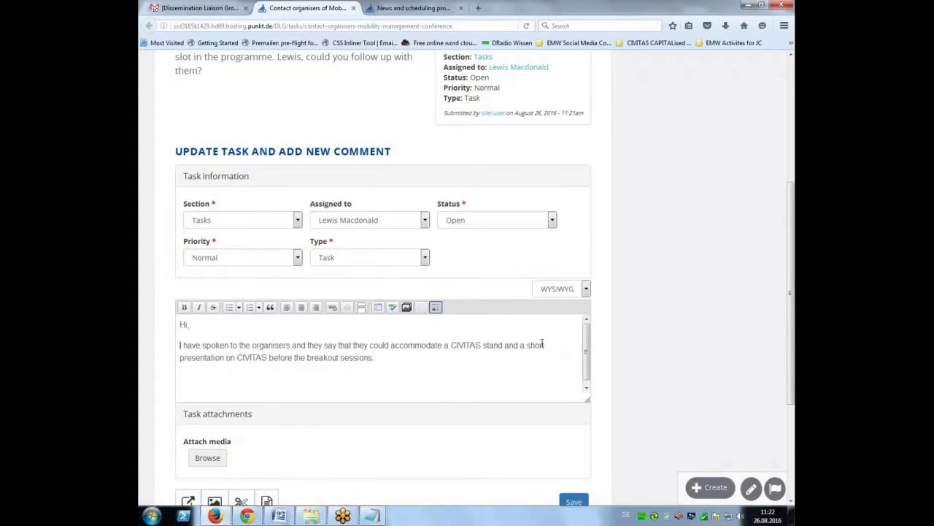
Look over the task and its update form, and save the new comment.
scroll(730, 274, "down", 2)
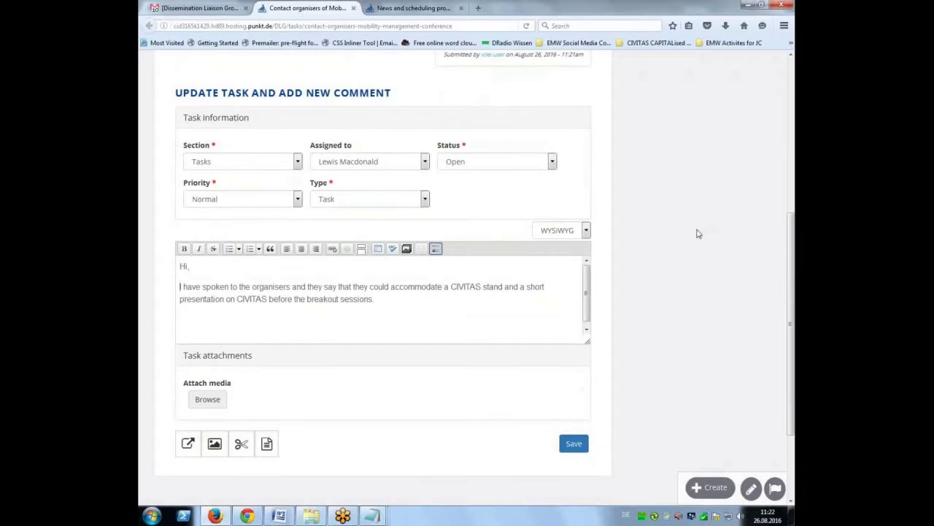
scroll(697, 238, "up", 3)
scroll(691, 256, "up", 4)
scroll(691, 263, "down", 7)
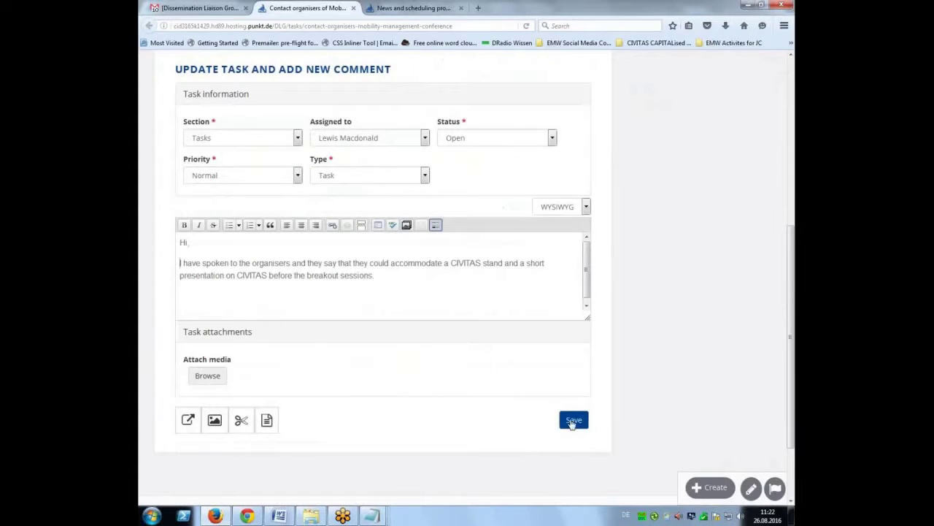
left_click(574, 421)
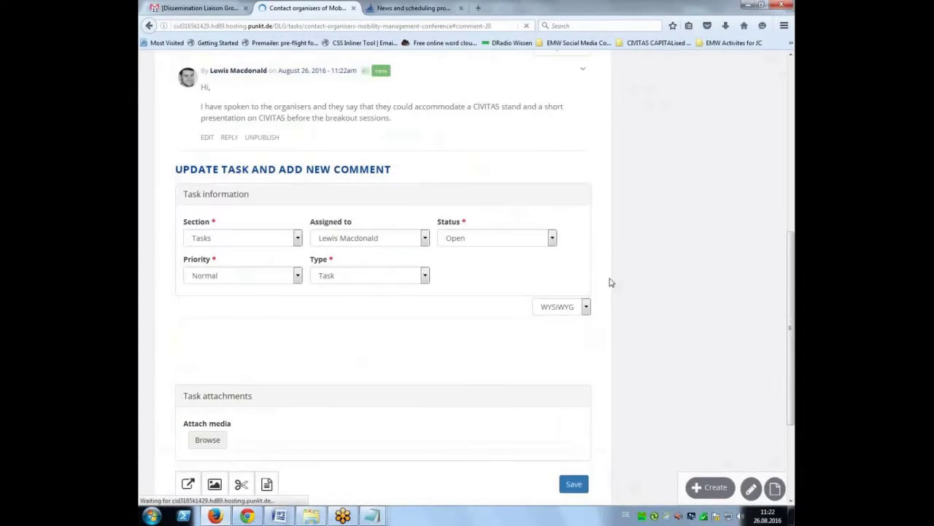
Read the e-mail notification about the task update, and reload the task page in Chrome under the creator's account.
left_click(208, 13)
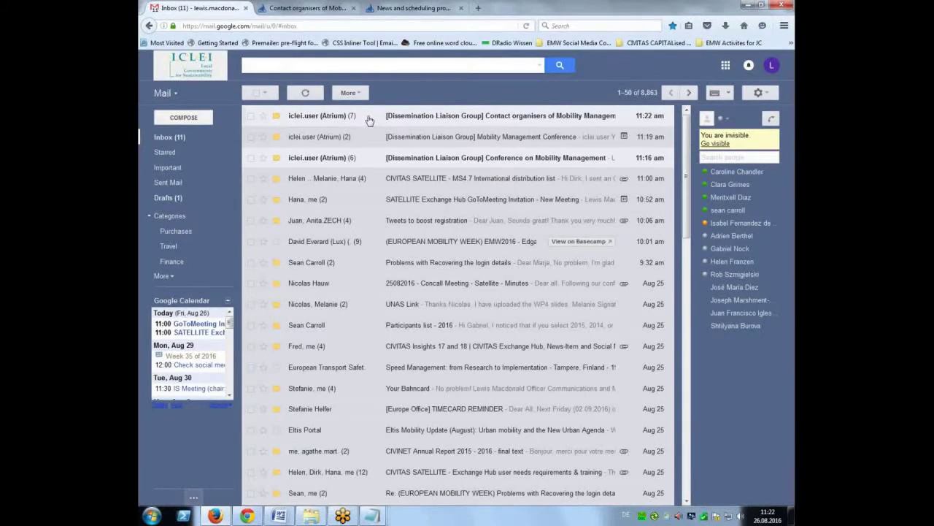
left_click(369, 120)
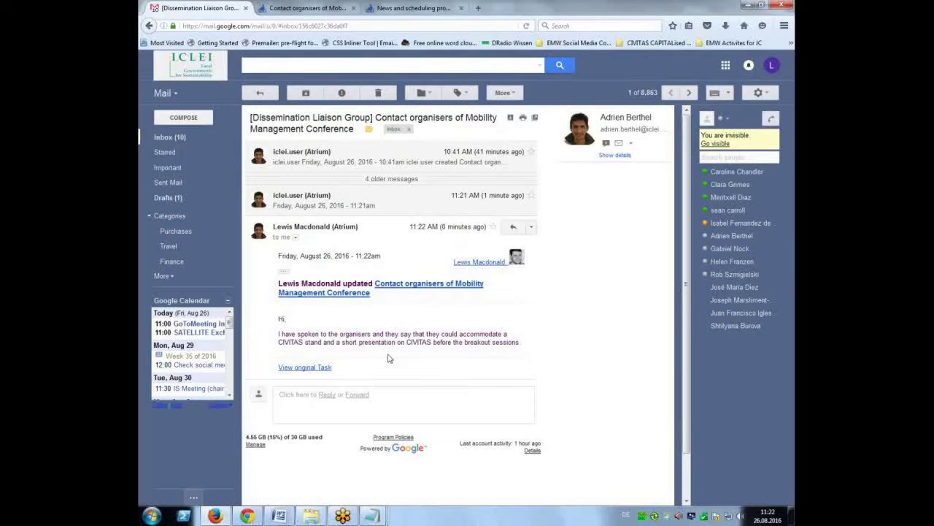
left_click(252, 519)
scroll(434, 150, "down", 3)
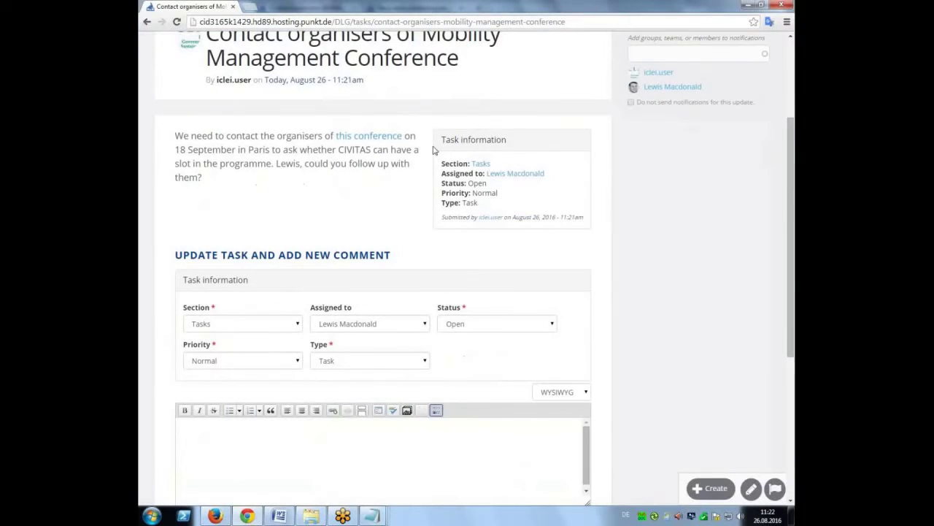
key("ctrl+l")
key("Return")
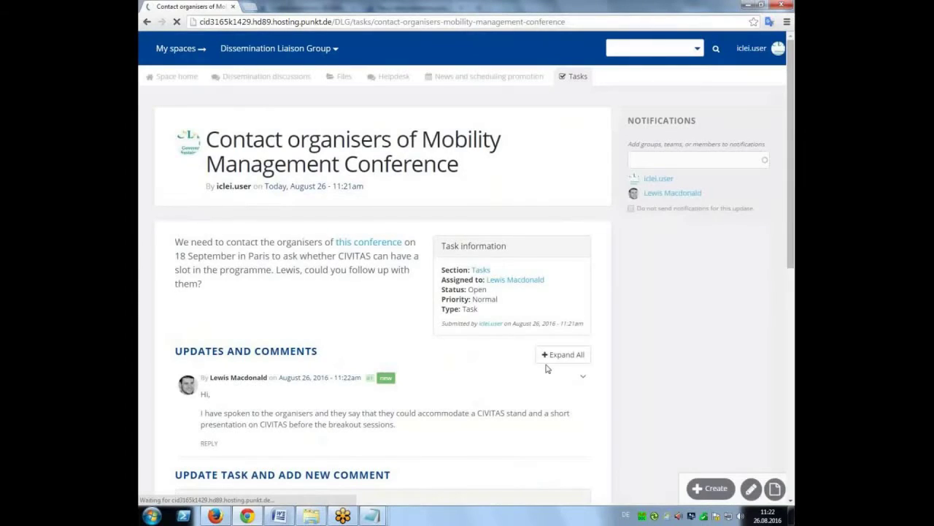
Copy "Excellent, please confirm with them. I will close the task." from the Task Description note into a new task comment.
scroll(546, 368, "down", 3)
mouse_move(371, 516)
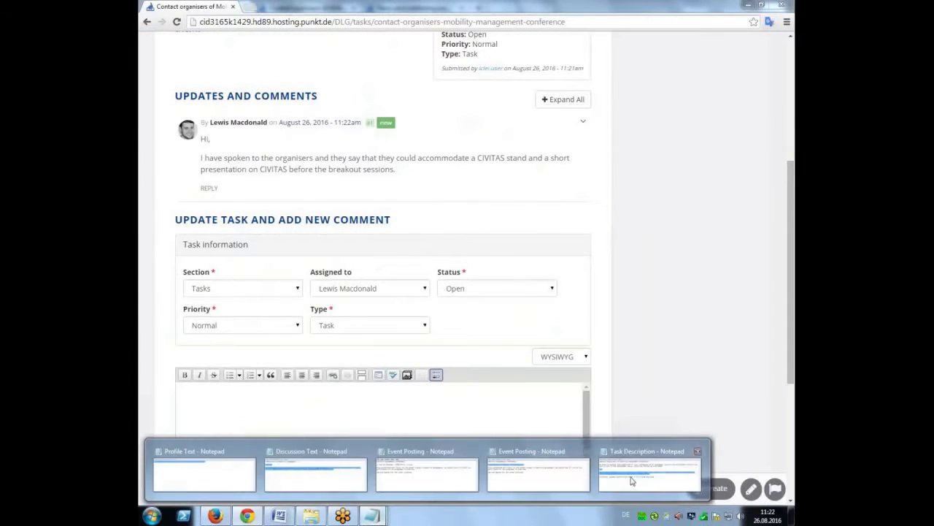
left_click(632, 481)
left_click_drag(482, 363, 241, 371)
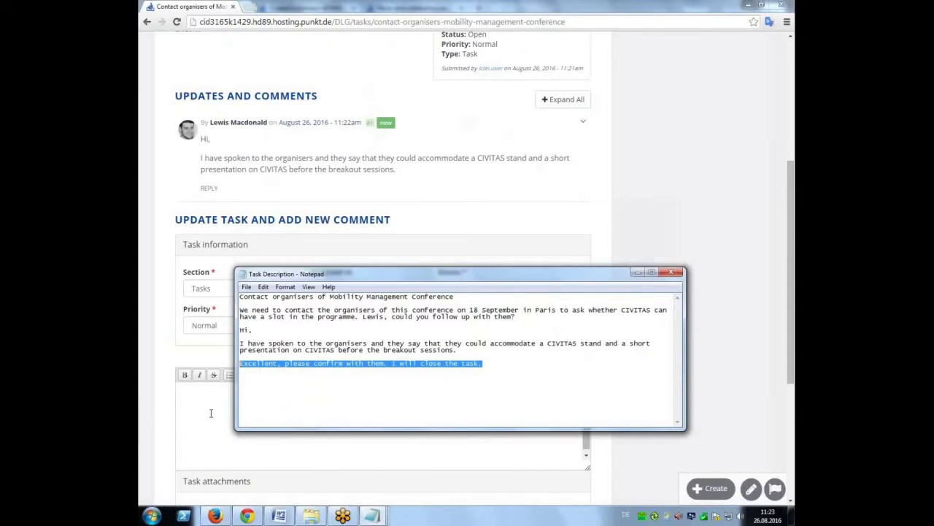
key("ctrl+c")
left_click(210, 413)
key("ctrl+v")
scroll(728, 281, "down", 1)
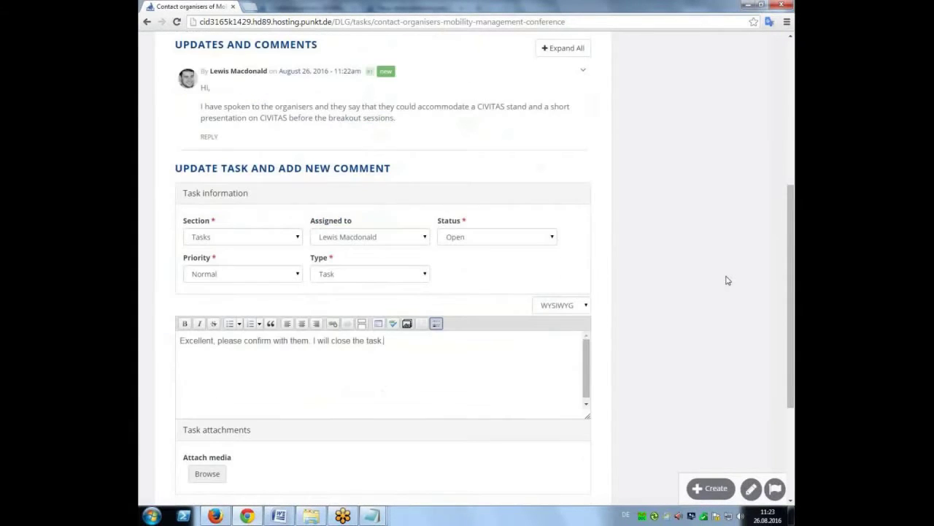
Set the task's status to Closed, keeping the priority and assignee as they are, and save the update.
left_click(525, 238)
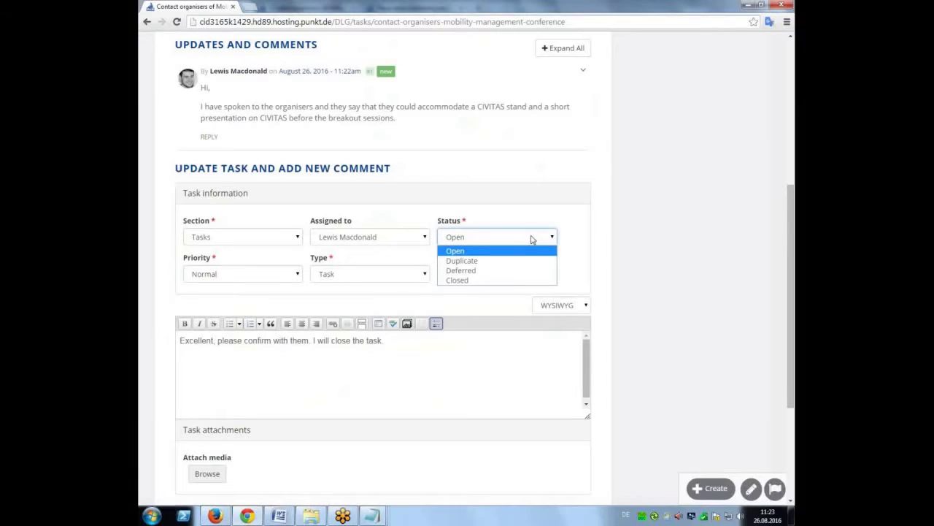
left_click(479, 281)
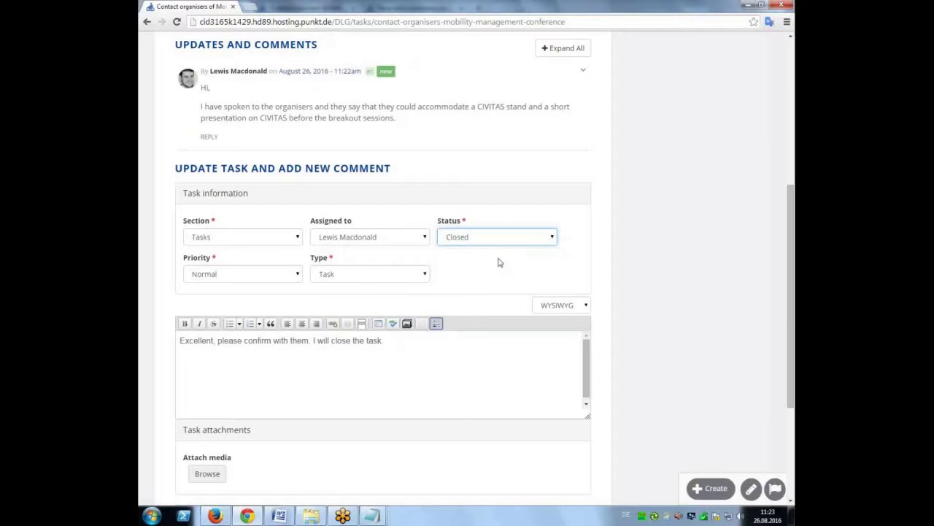
left_click(283, 273)
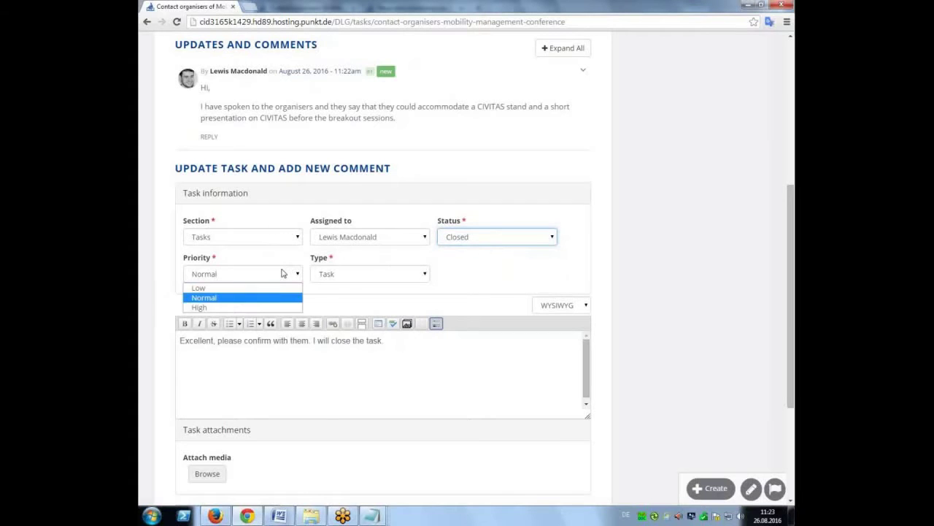
left_click(494, 259)
left_click(507, 240)
left_click(508, 240)
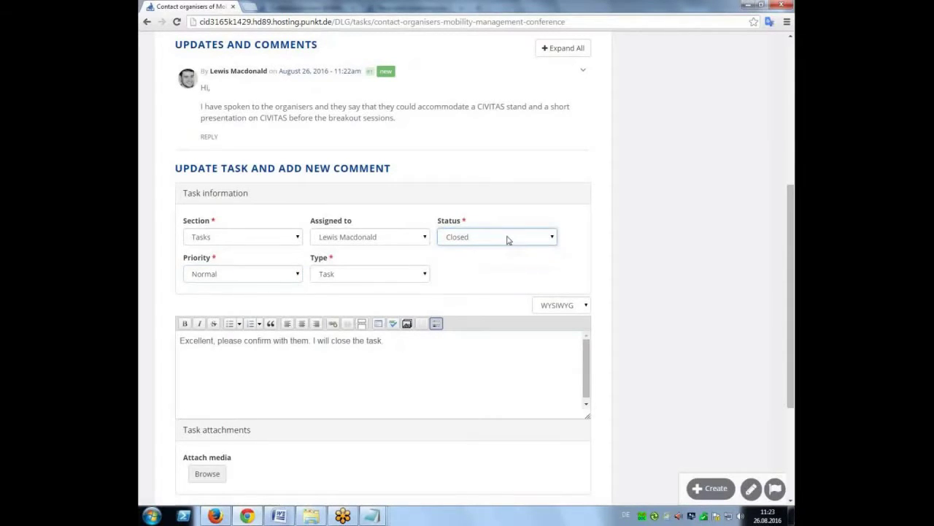
left_click(394, 237)
left_click(660, 241)
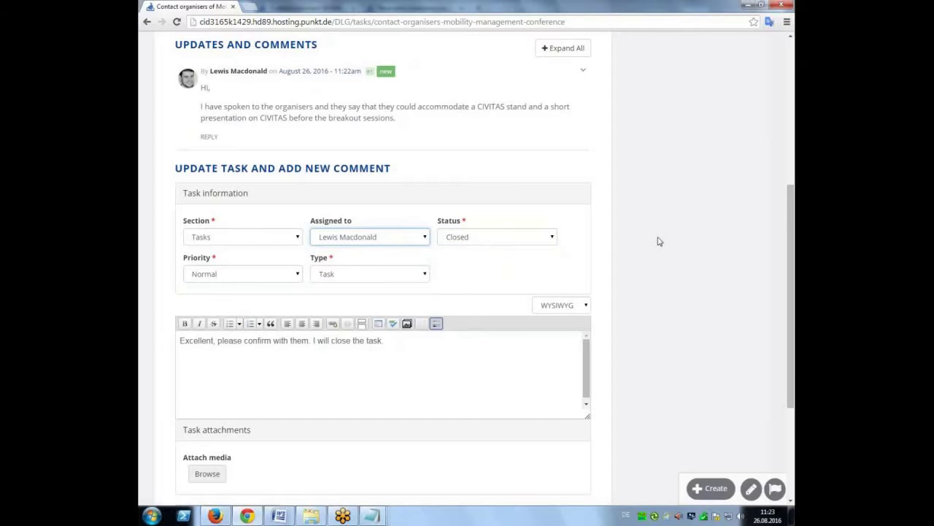
scroll(659, 241, "down", 3)
left_click(573, 415)
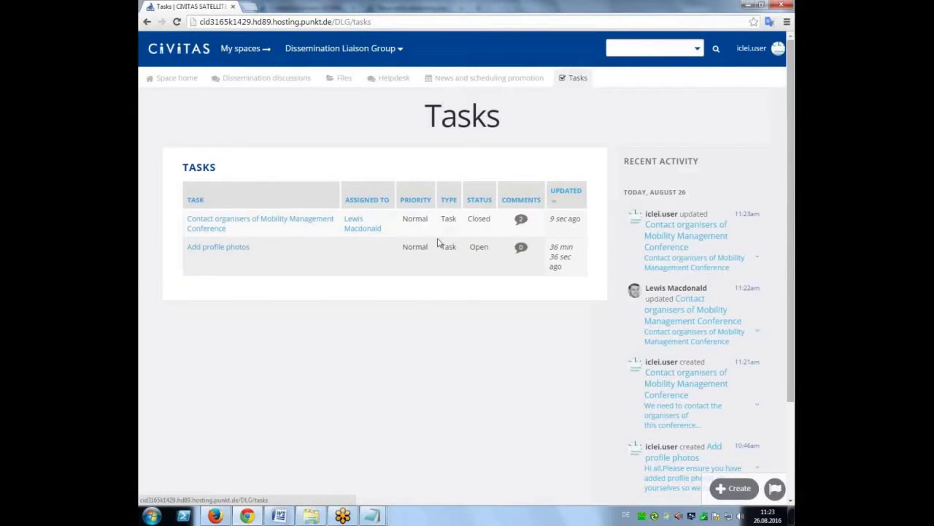
Sort the Dissemination Liaison Group's task list by assignee and by status.
left_click(381, 204)
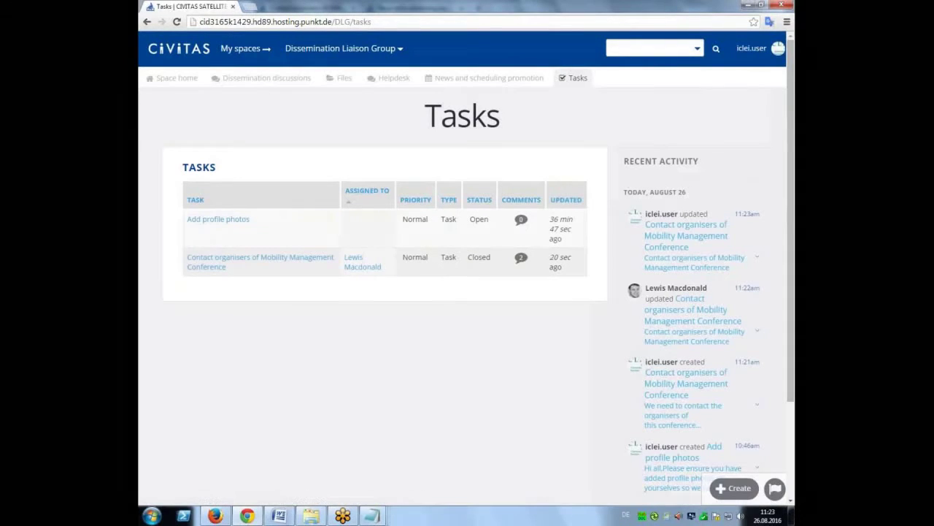
left_click(380, 193)
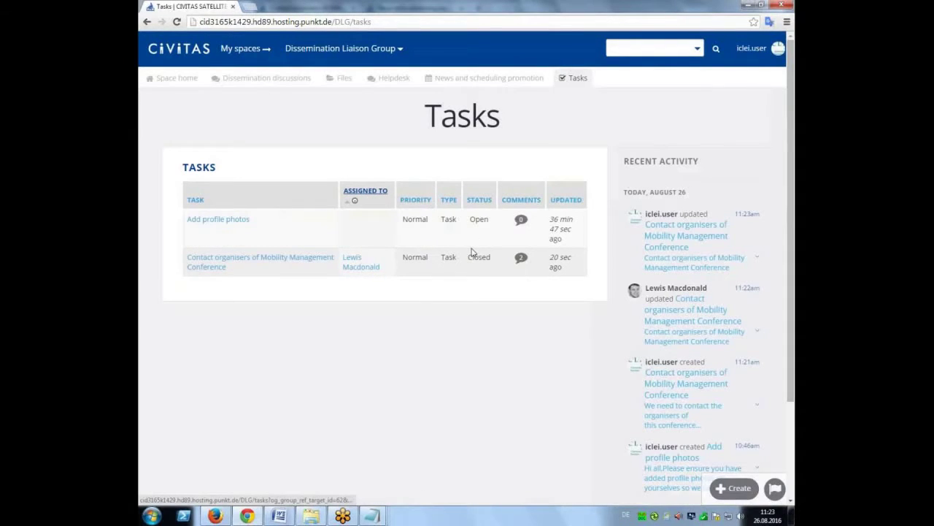
left_click(478, 201)
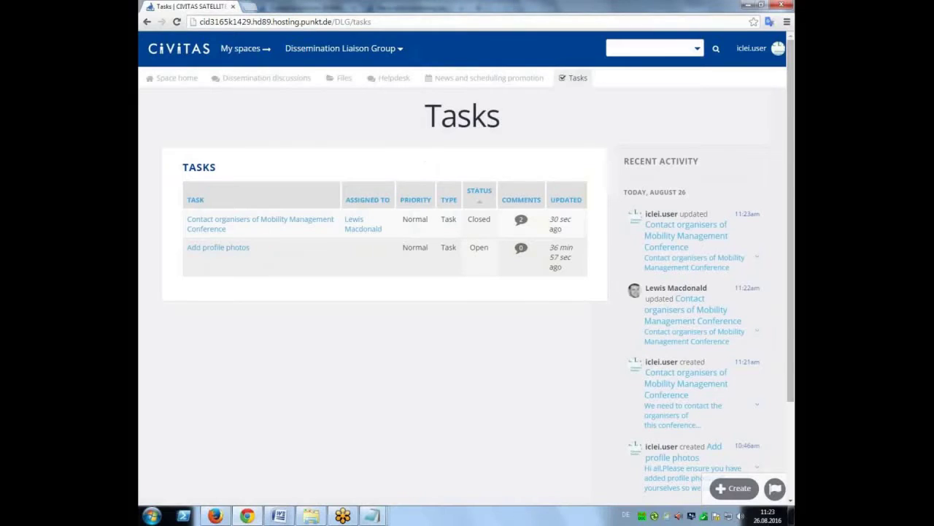
Open the Mobility Management Conference event for editing and add "It takes place in Paris on 14 September." to the description's first paragraph.
left_click(501, 79)
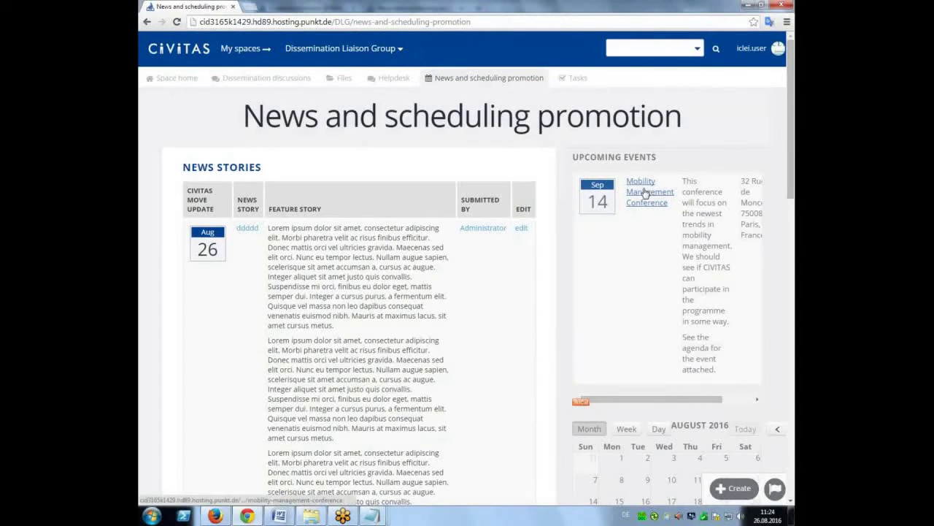
left_click(668, 195)
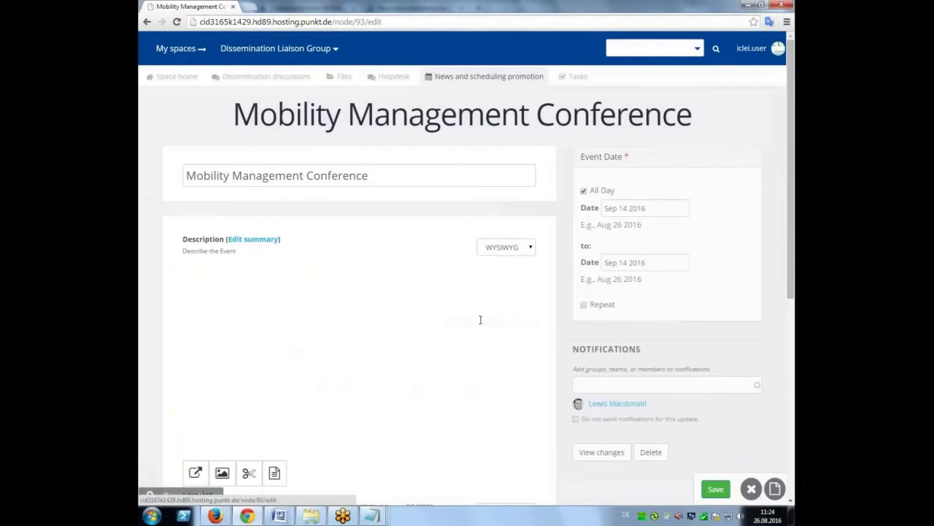
left_click(443, 293)
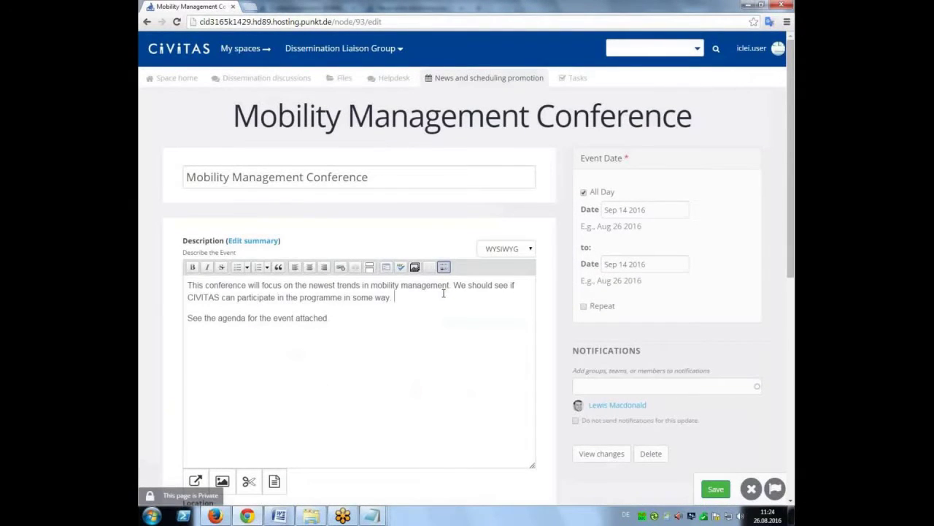
type("It takes place in Paris on 14 September.")
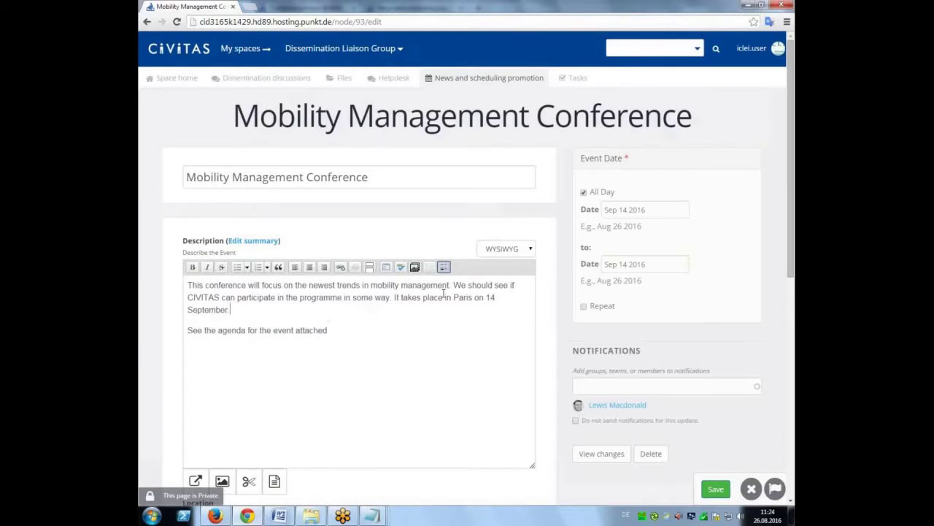
Turn off notifications for this update and save the Mobility Management Conference event.
scroll(540, 402, "down", 2)
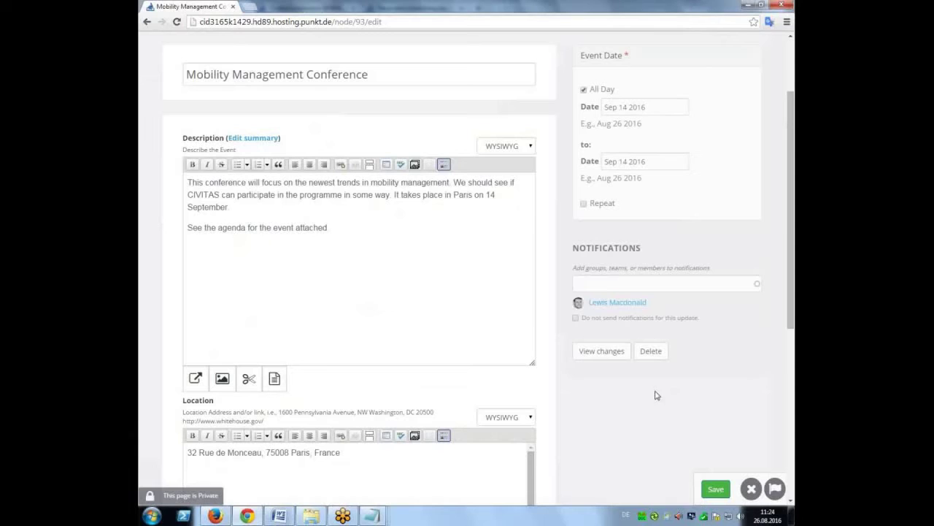
left_click(575, 319)
left_click(717, 492)
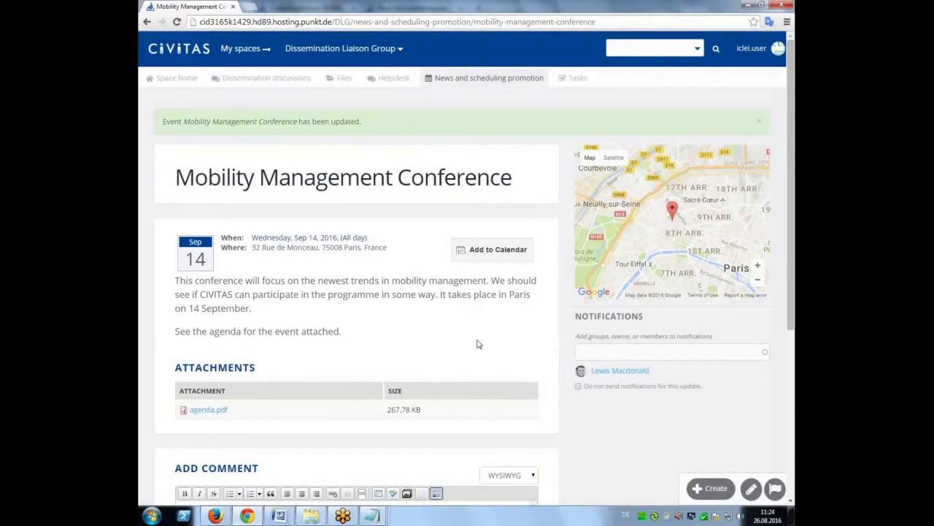
Reopen the event's edit form to examine the delete option, and return to News and scheduling promotion without changing anything.
left_click(751, 488)
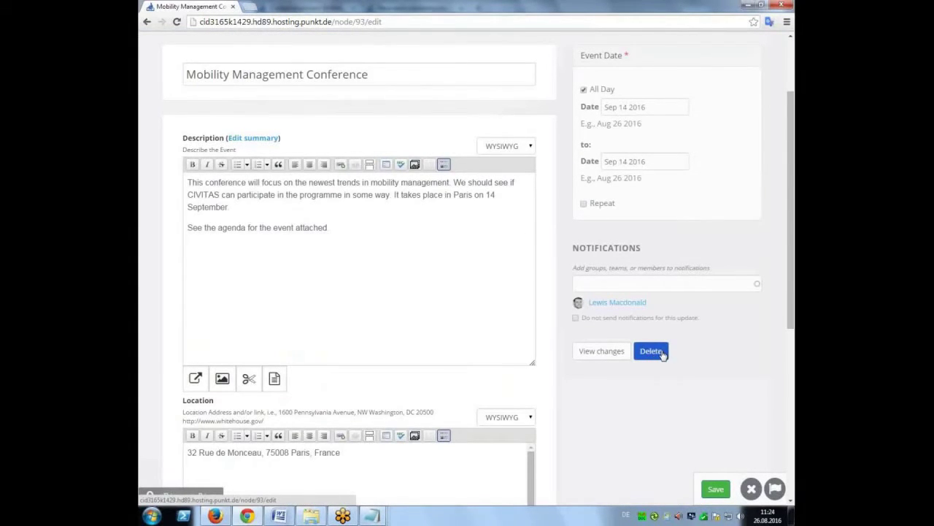
scroll(721, 366, "up", 2)
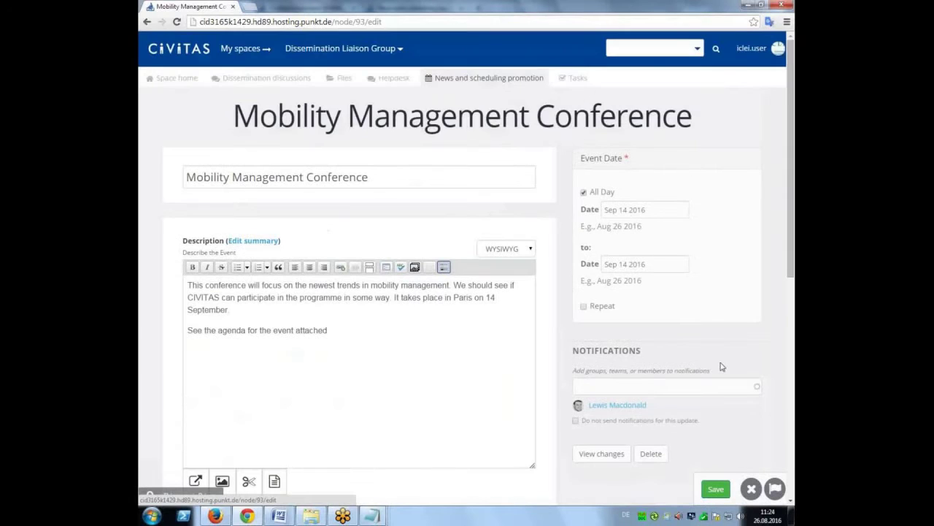
left_click(472, 78)
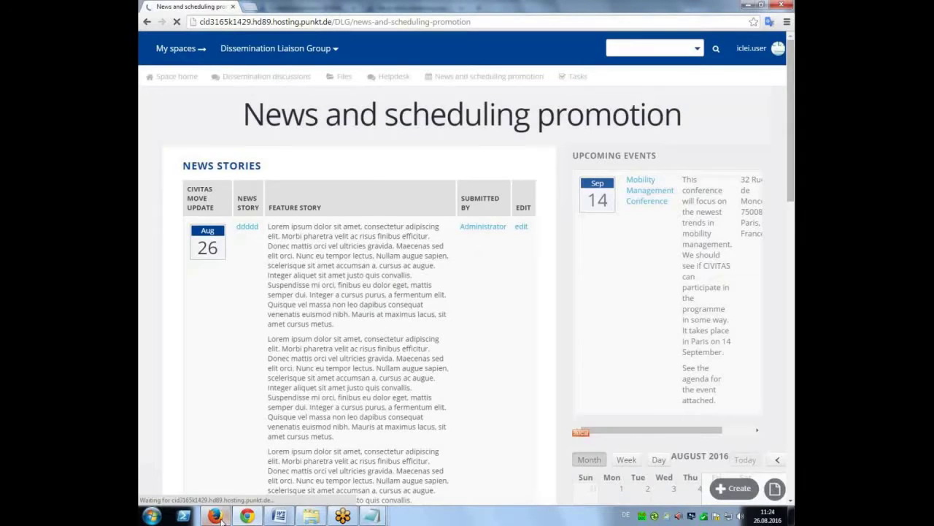
Switch to Firefox and open the assigned member's recent activity page from the task page.
left_click(215, 516)
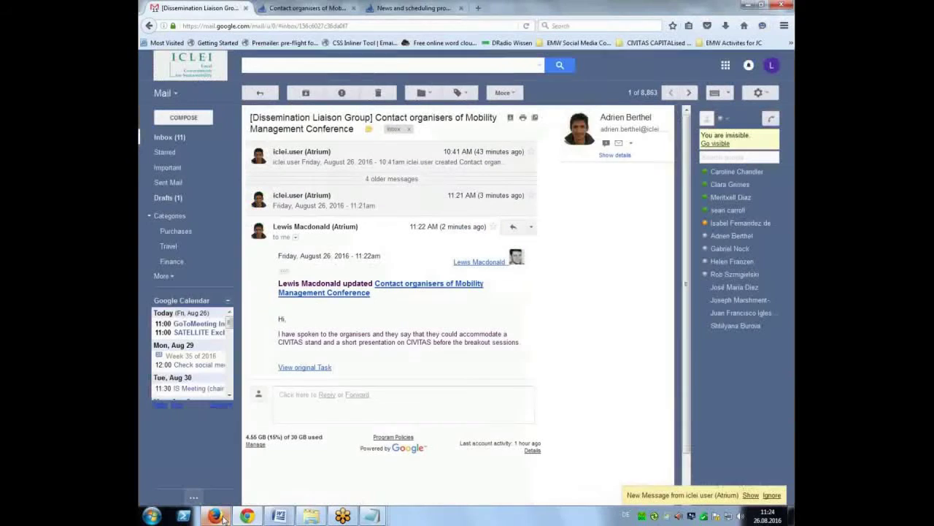
left_click(315, 7)
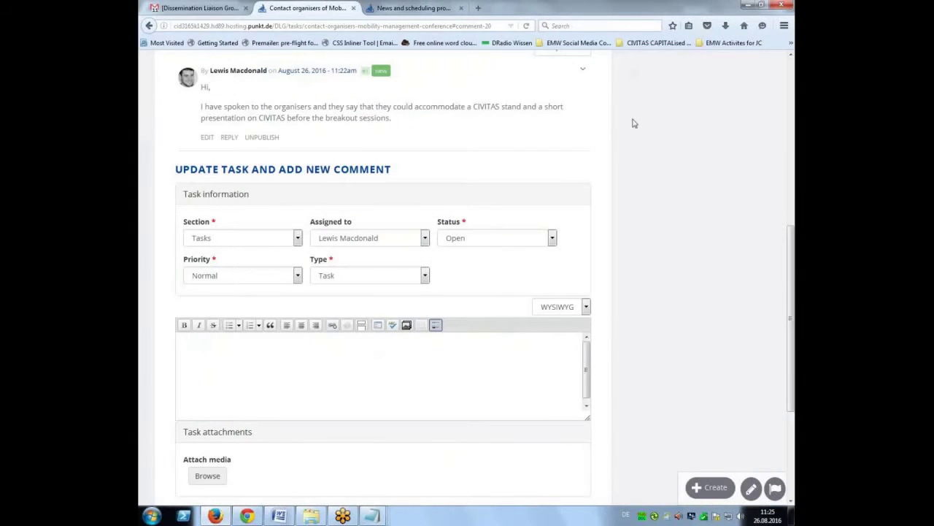
scroll(633, 124, "up", 10)
left_click(780, 67)
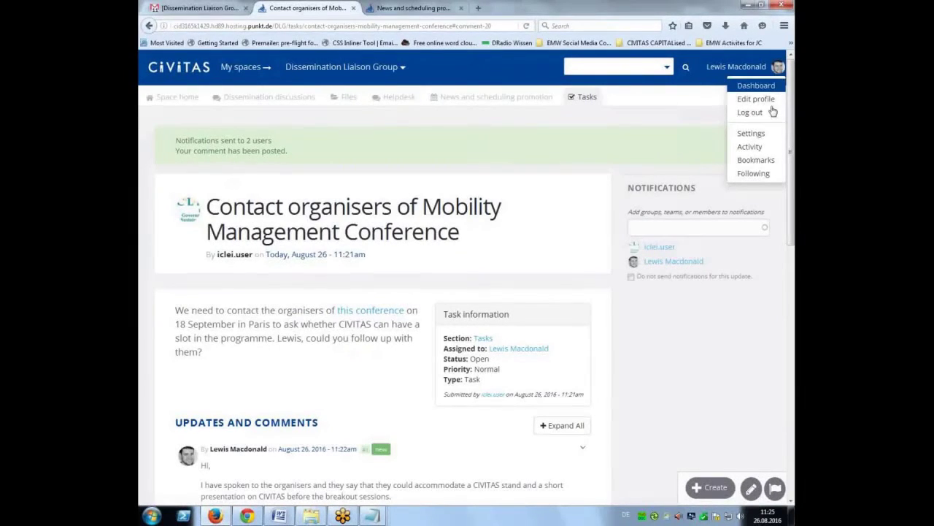
left_click(752, 148)
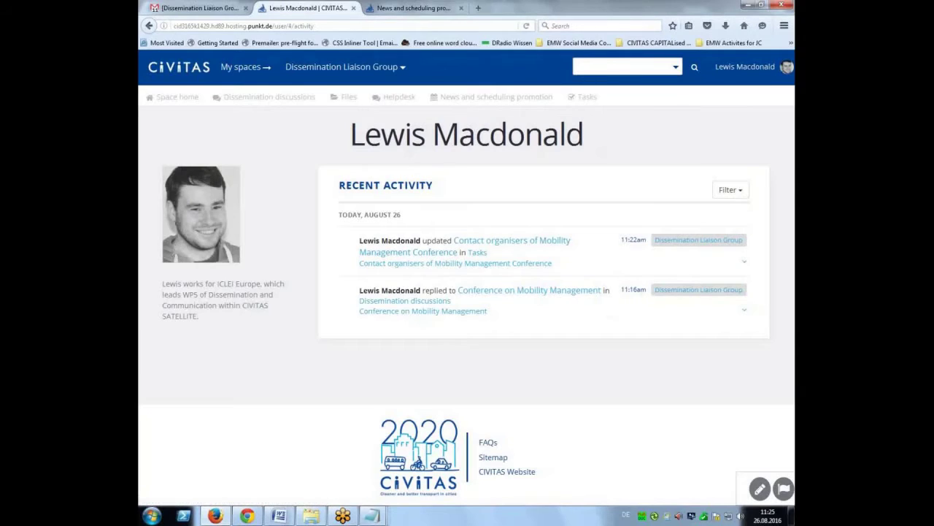
Examine the filter options of the recent activity list, including the Space choices, and open the member's dashboard.
left_click(737, 190)
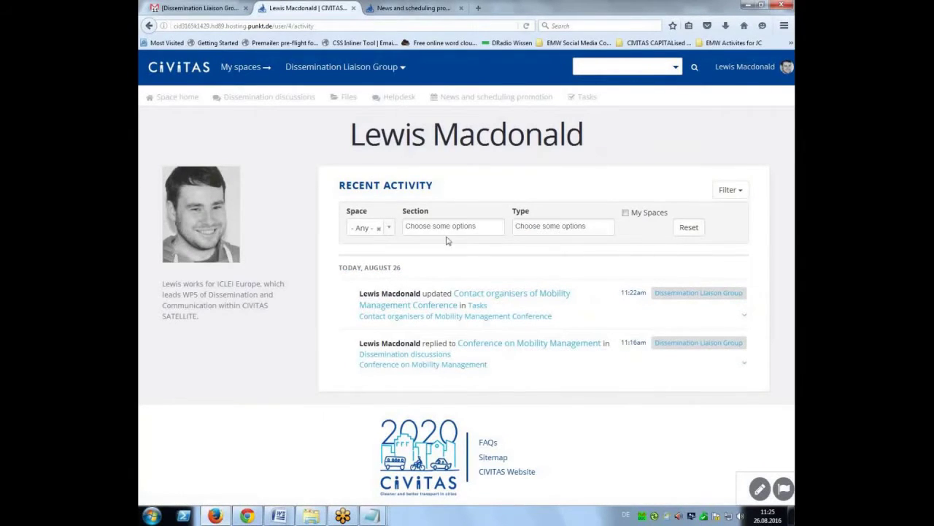
left_click(388, 228)
left_click(392, 231)
left_click(730, 191)
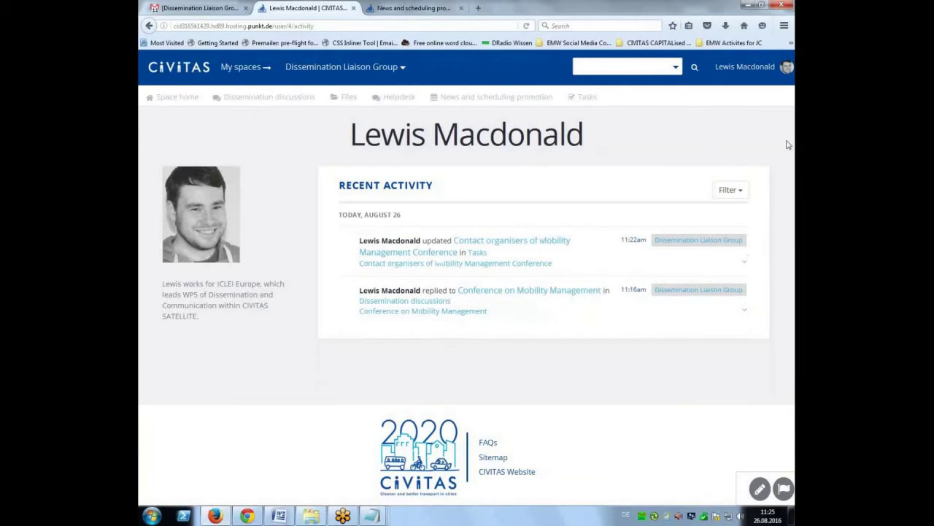
left_click(780, 74)
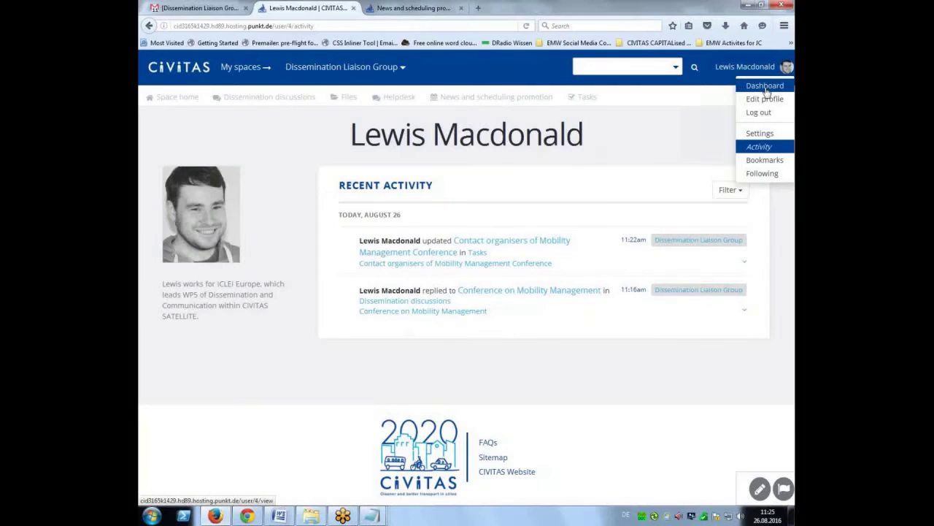
left_click(766, 87)
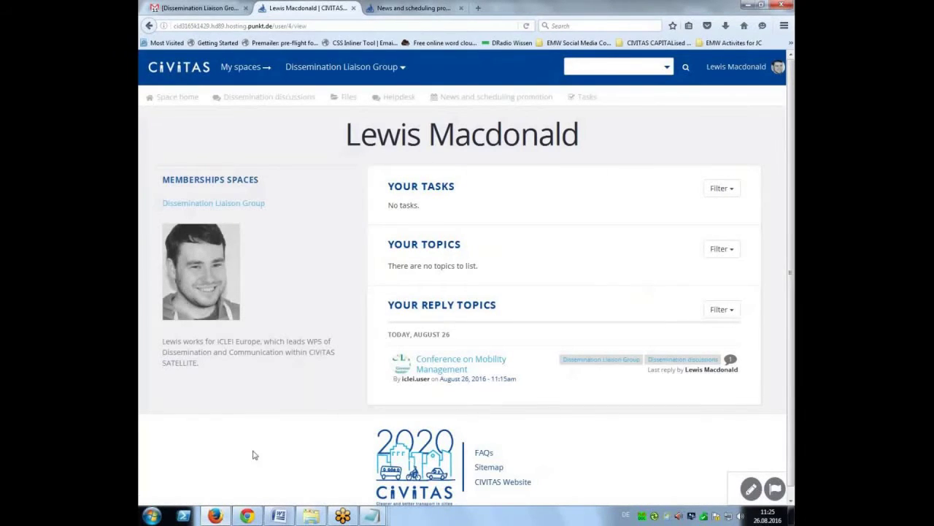
In Chrome, set the status of the task "Contact organisers of Mobility Management Conference" to Open and save the update.
left_click(248, 516)
left_click(573, 78)
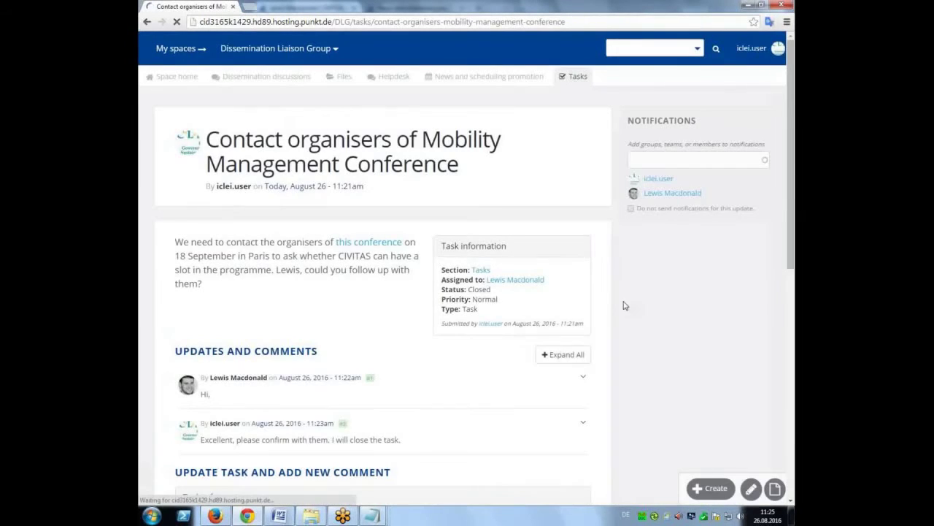
scroll(624, 305, "down", 4)
left_click(516, 232)
left_click(496, 247)
left_click(591, 445)
scroll(592, 438, "down", 3)
left_click(574, 359)
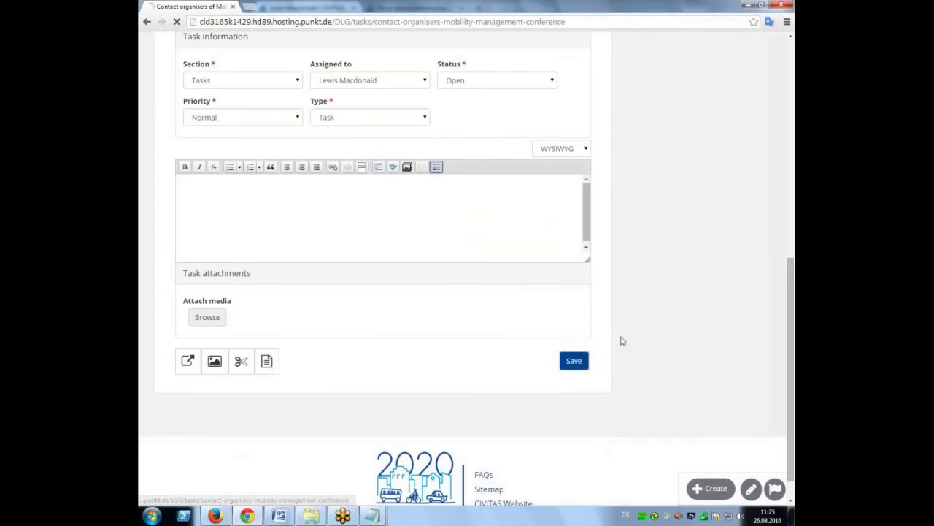
scroll(726, 255, "up", 3)
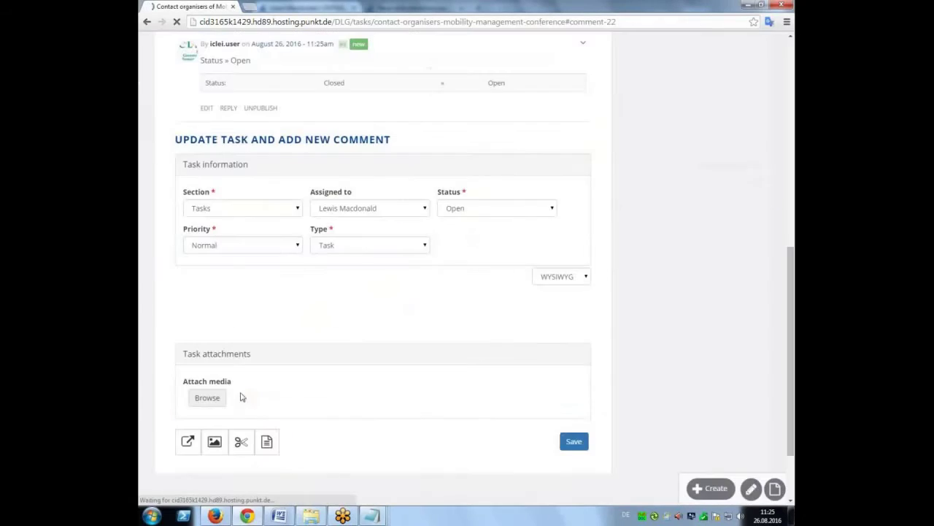
Switch back to Firefox and reload the member's dashboard to check the list of assigned tasks.
left_click(215, 516)
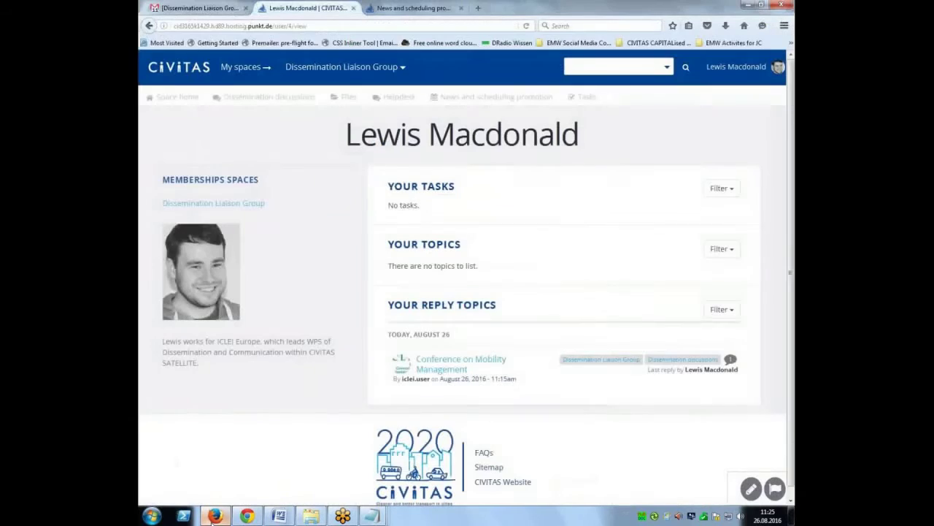
left_click(320, 24)
key("Return")
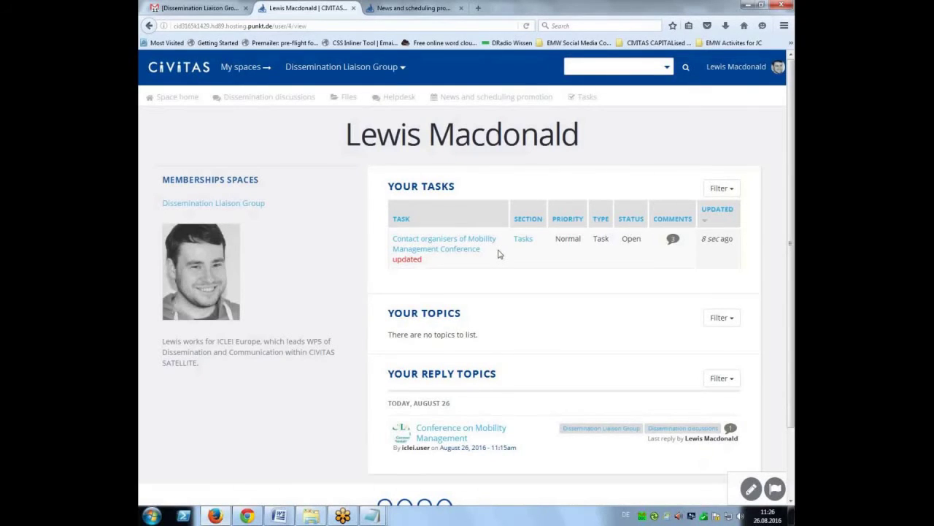
Look through the tasks, helpdesk and discussions on the Dissemination Liaison Group's space home, and log out of the member's account.
left_click(174, 100)
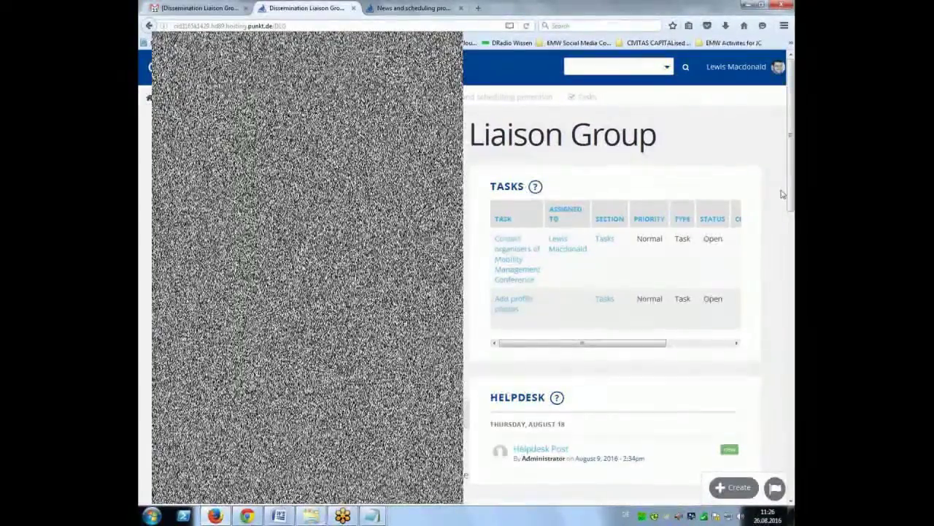
scroll(766, 189, "down", 3)
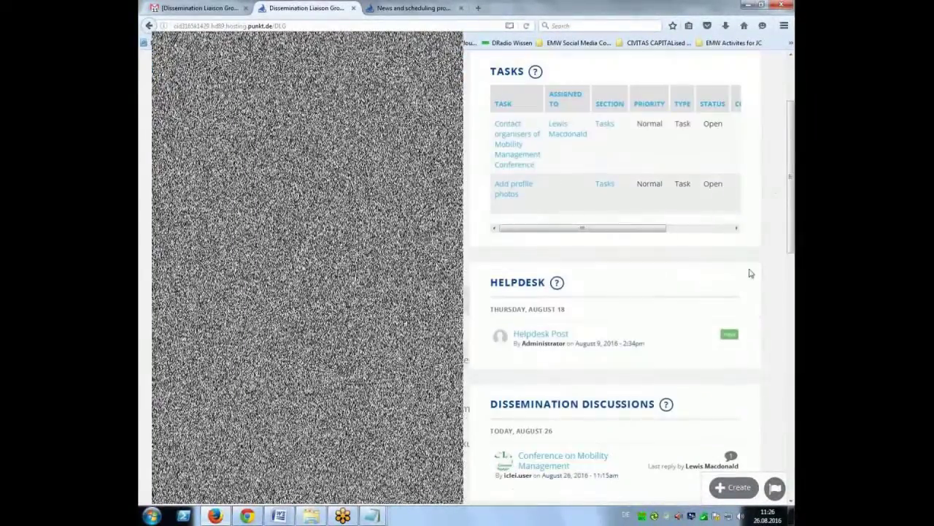
scroll(781, 216, "down", 2)
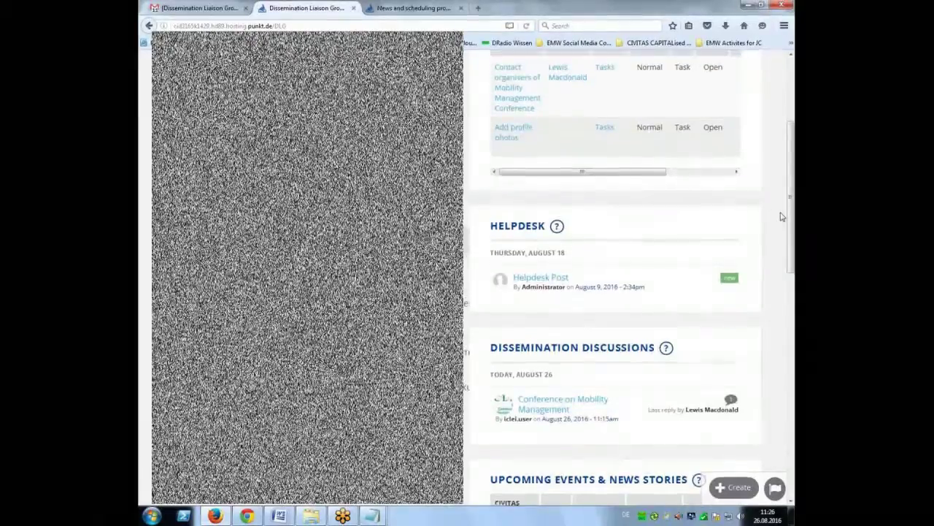
scroll(782, 215, "up", 5)
mouse_move(778, 67)
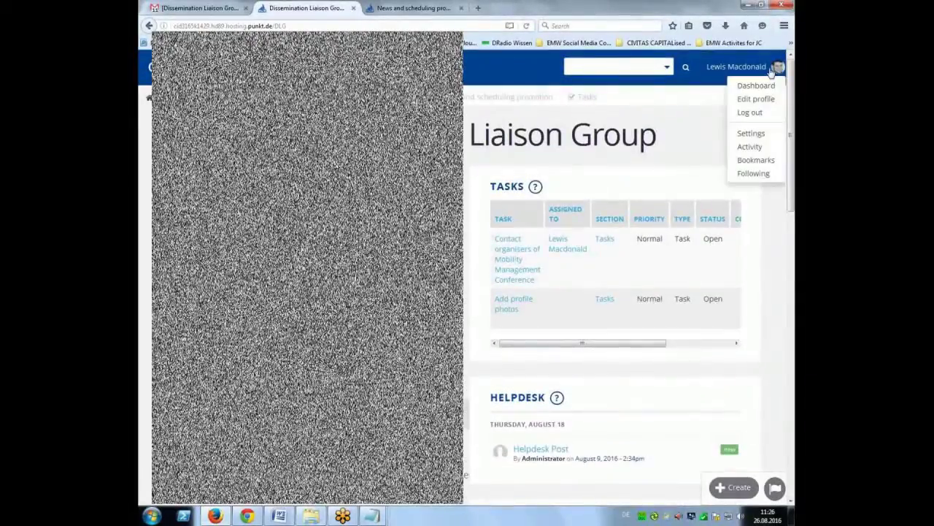
left_click(750, 114)
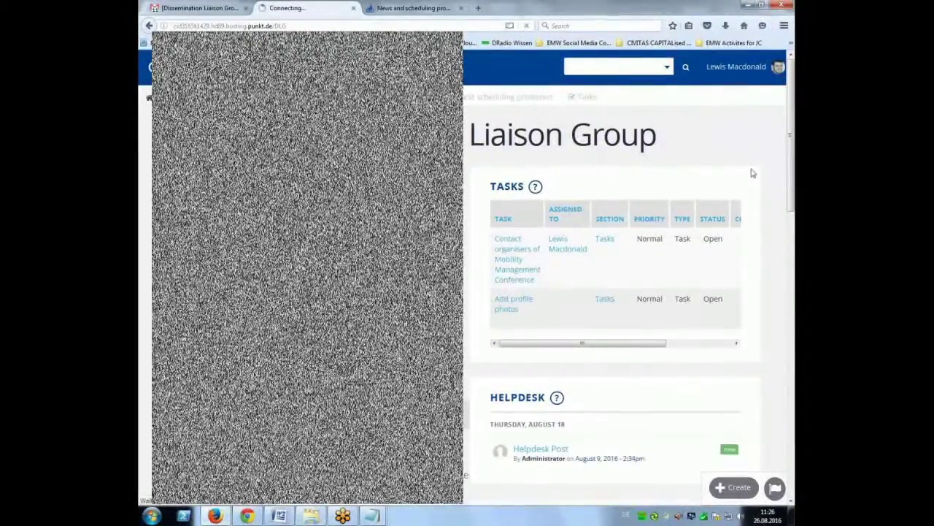